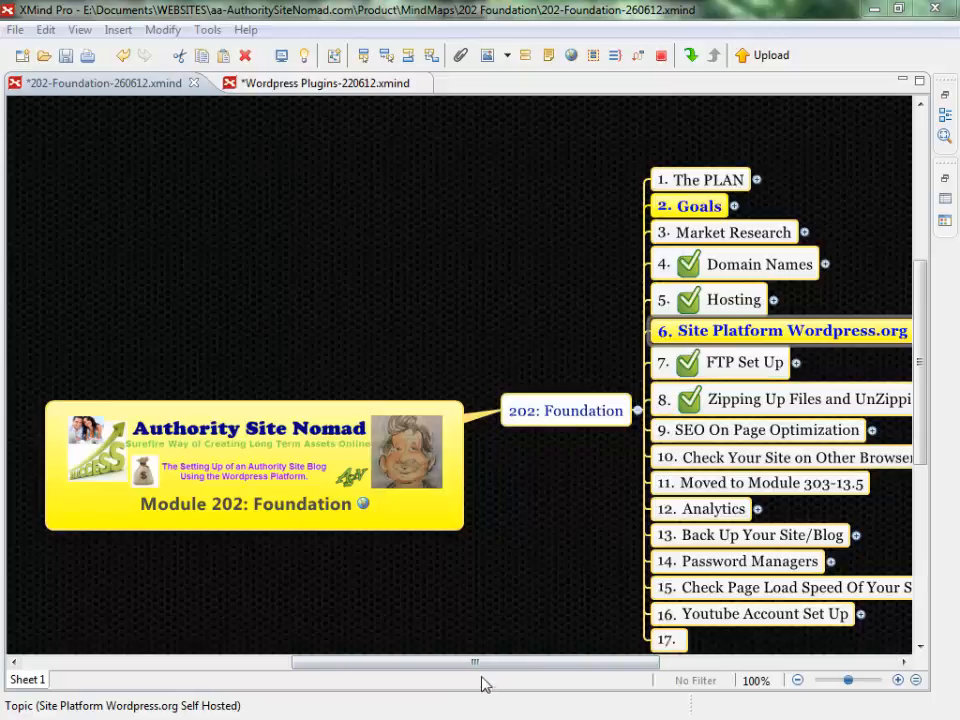
Expand the Site Platform Wordpress.org Self Hosted branch through 6.10 Plugins down to the PLUGIN LIST topic.
left_click_drag(481, 662, 617, 660)
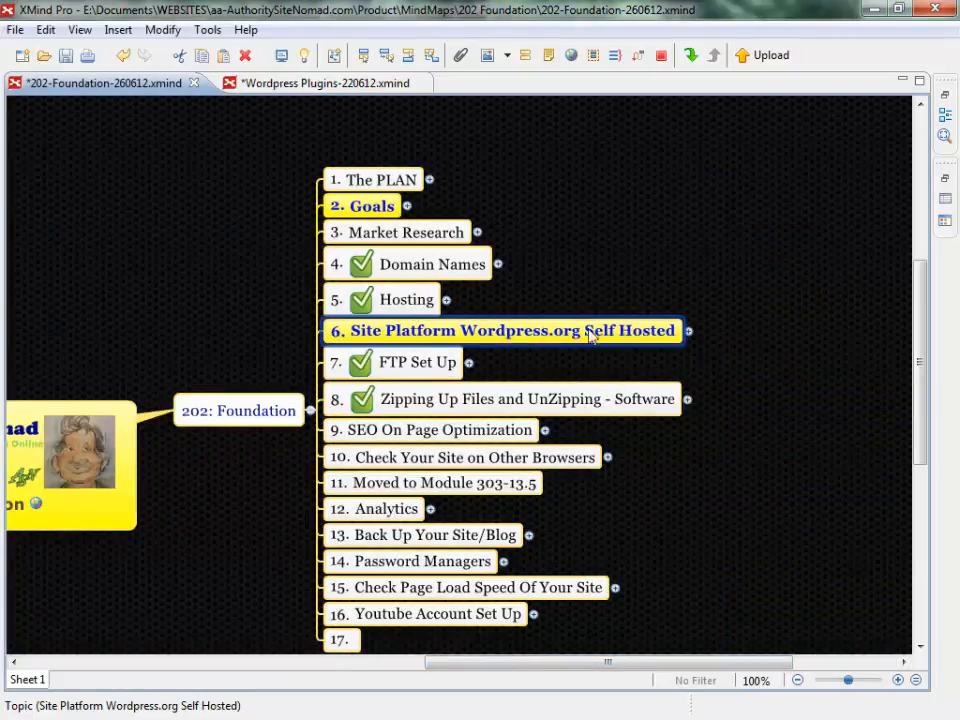
left_click(687, 331)
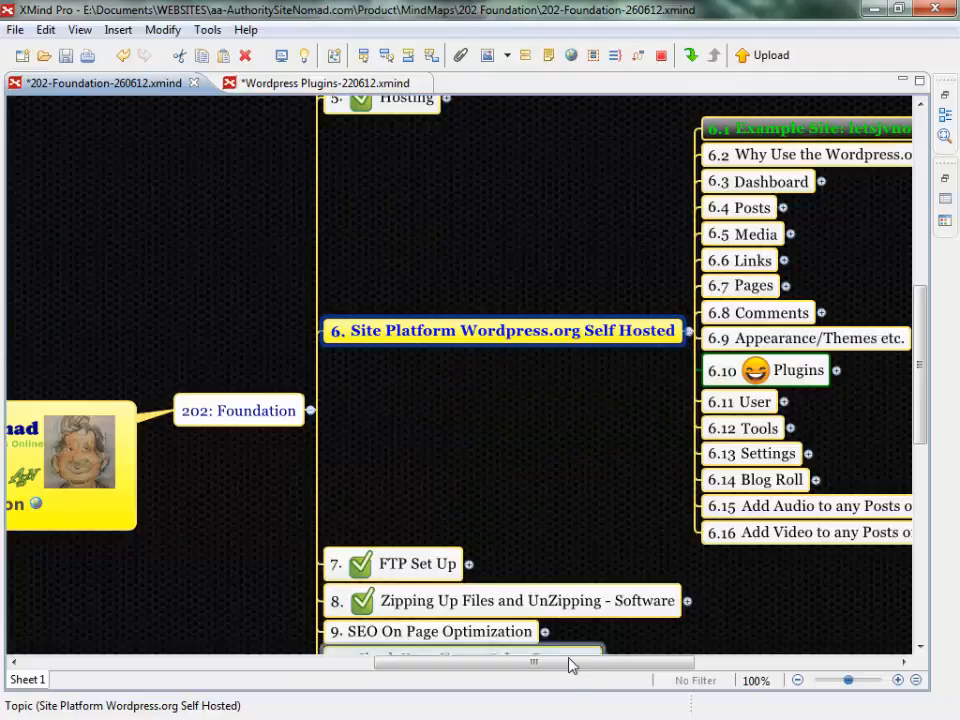
left_click_drag(557, 671, 671, 664)
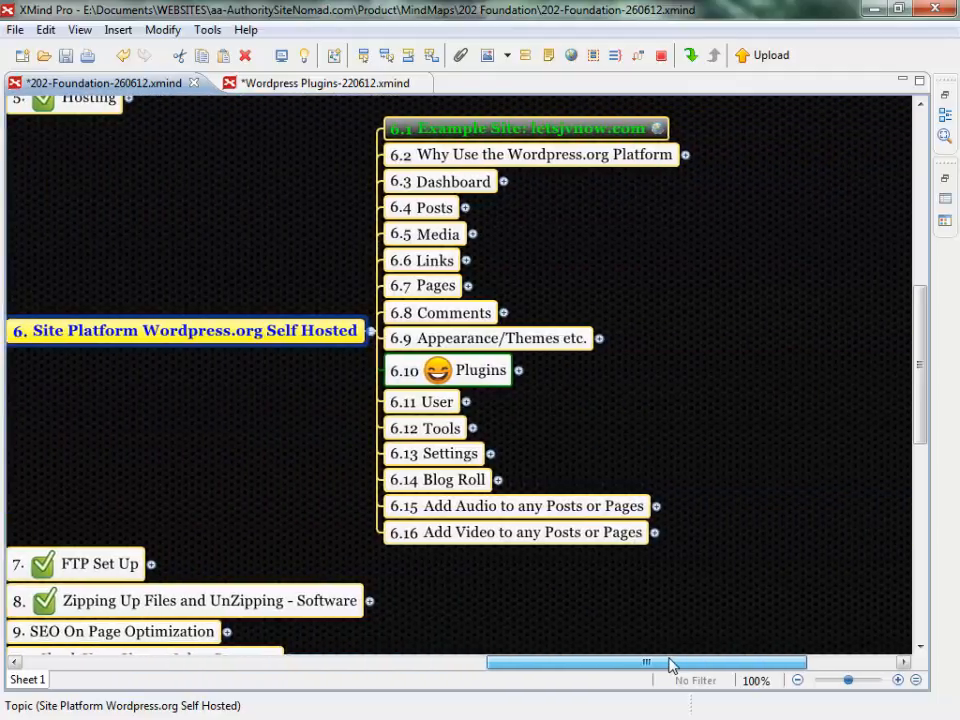
left_click(519, 372)
left_click_drag(508, 661, 582, 661)
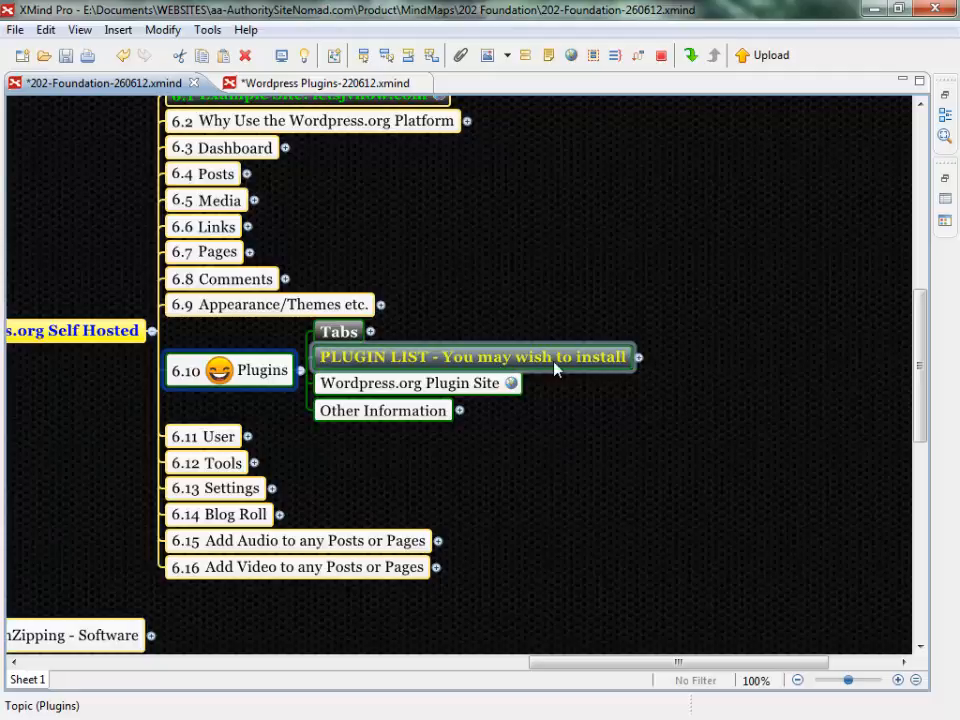
left_click(638, 358)
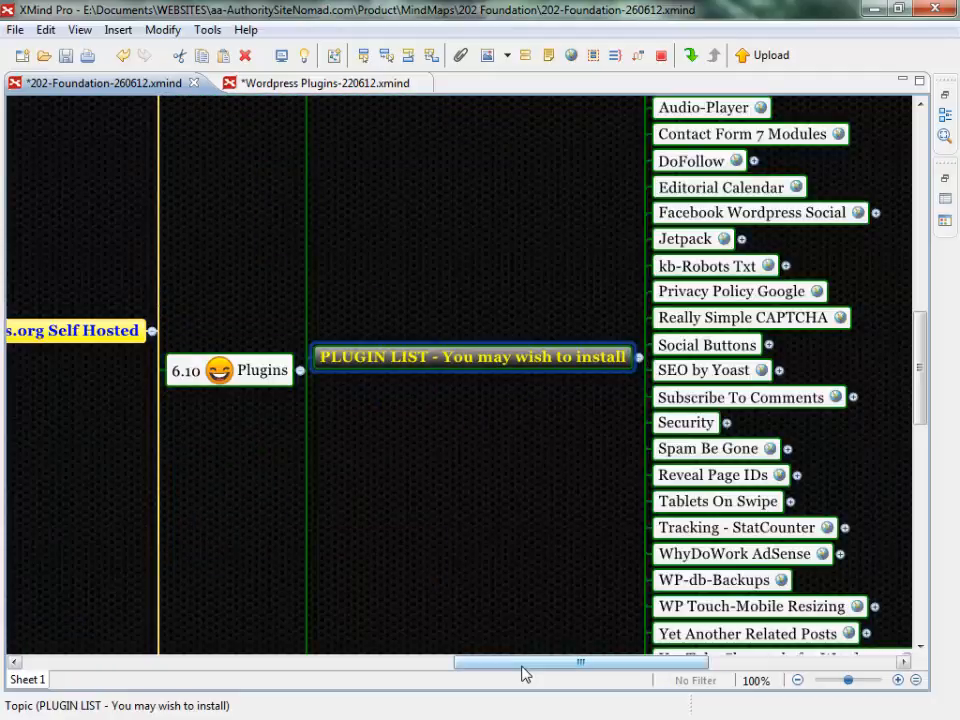
left_click_drag(522, 666, 624, 663)
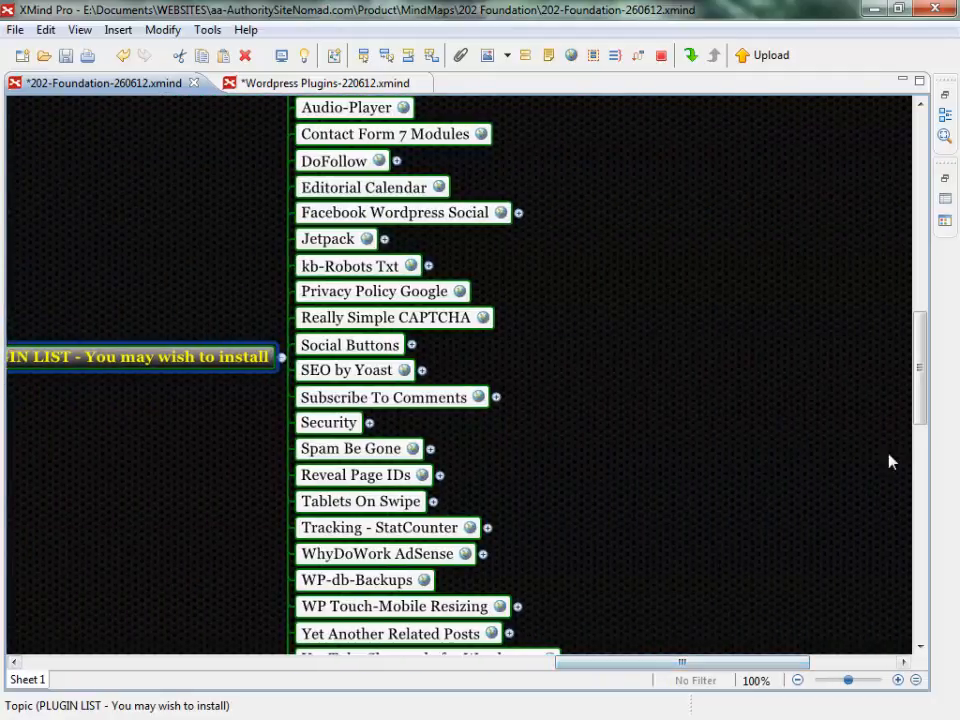
mouse_move(926, 399)
left_mouse_down()
mouse_move(926, 364)
mouse_move(924, 384)
left_mouse_up()
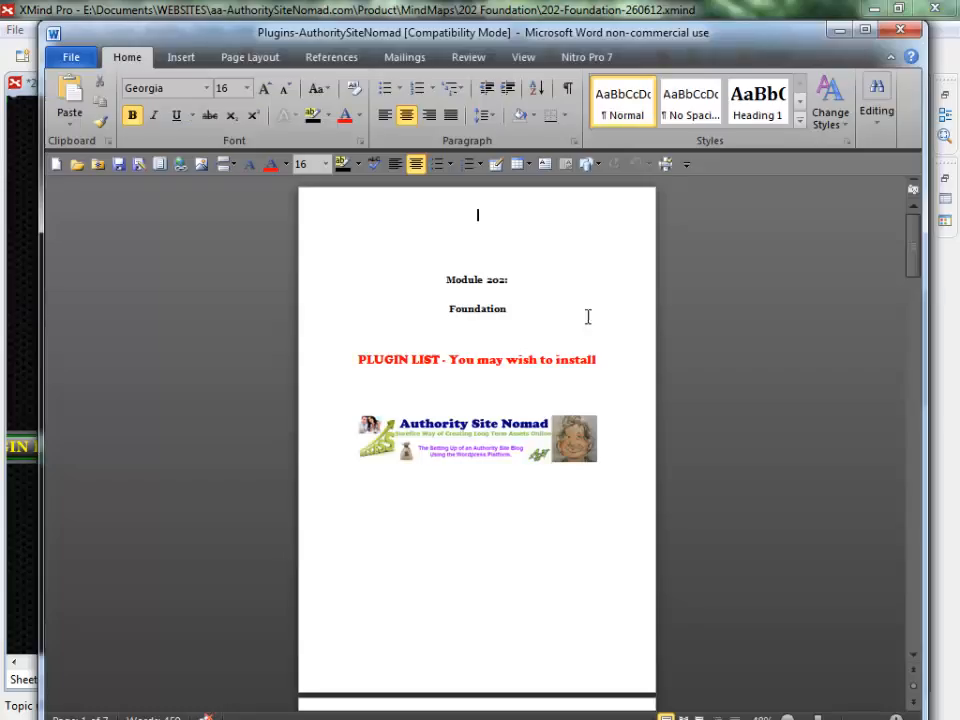
Look through the plugin list in the Plugins-AuthoritySiteNomad Word document, then return to the mind map.
left_click_drag(912, 232, 912, 390)
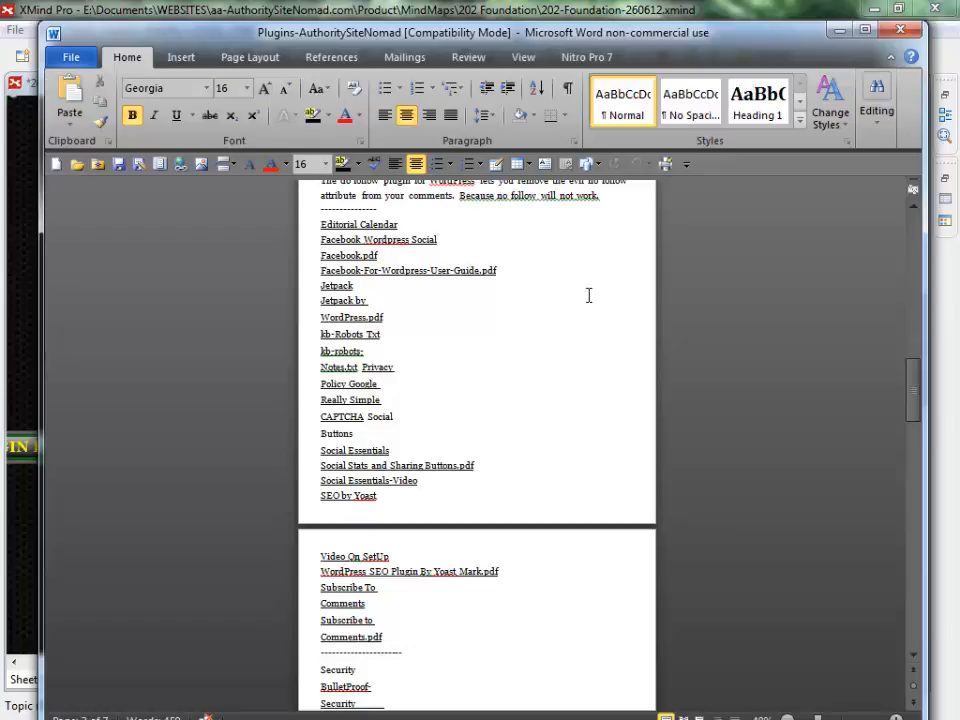
mouse_move(914, 395)
left_mouse_down()
mouse_move(915, 524)
mouse_move(908, 403)
left_mouse_up()
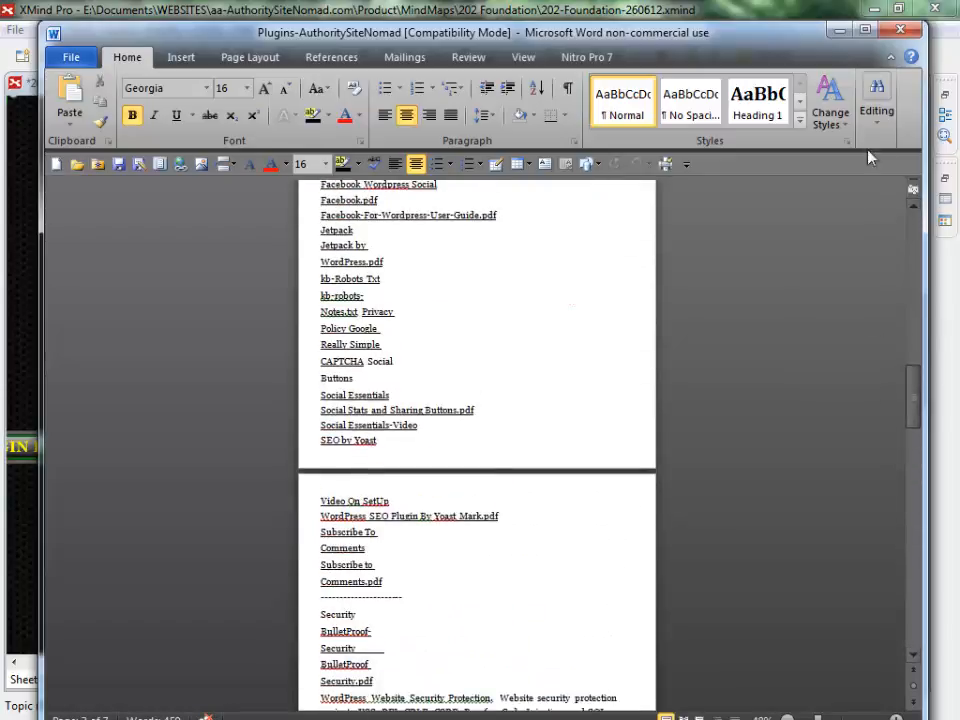
left_click(840, 31)
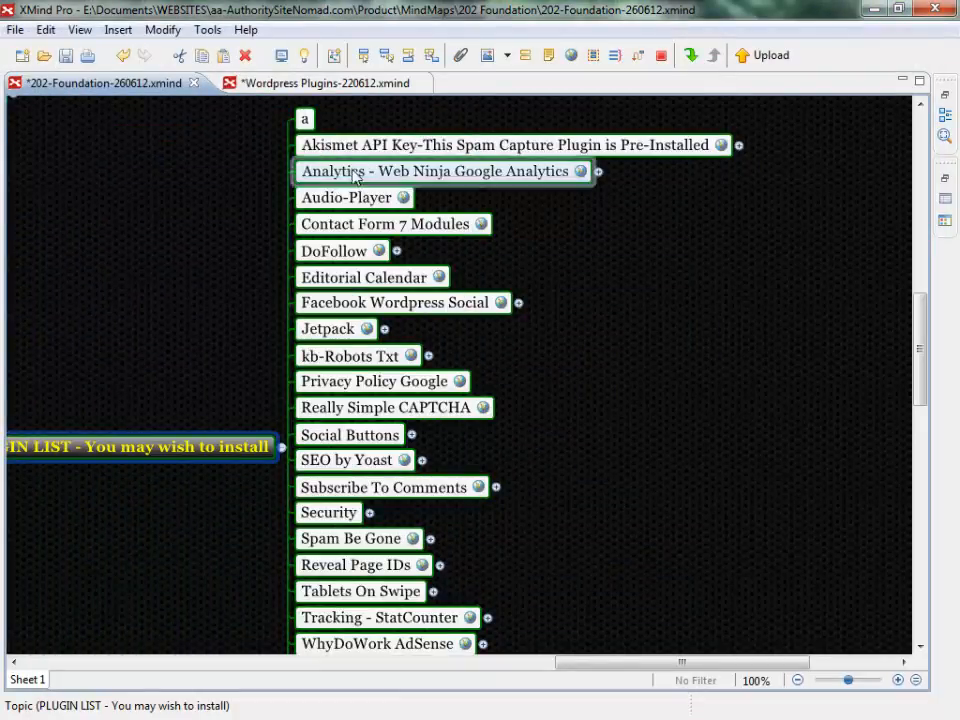
Switch to Firefox and open the bookmarked WordPress admin dashboard of FitnessTrainingMethods.com.
mouse_move(920, 322)
left_mouse_down()
mouse_move(926, 360)
mouse_move(926, 321)
left_mouse_up()
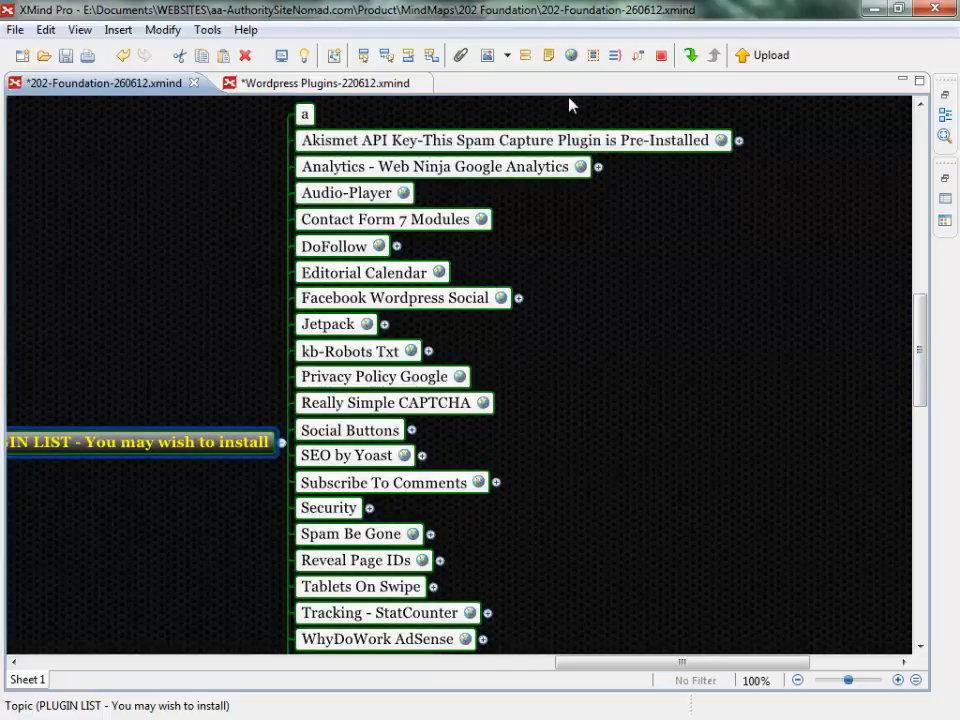
left_click(871, 12)
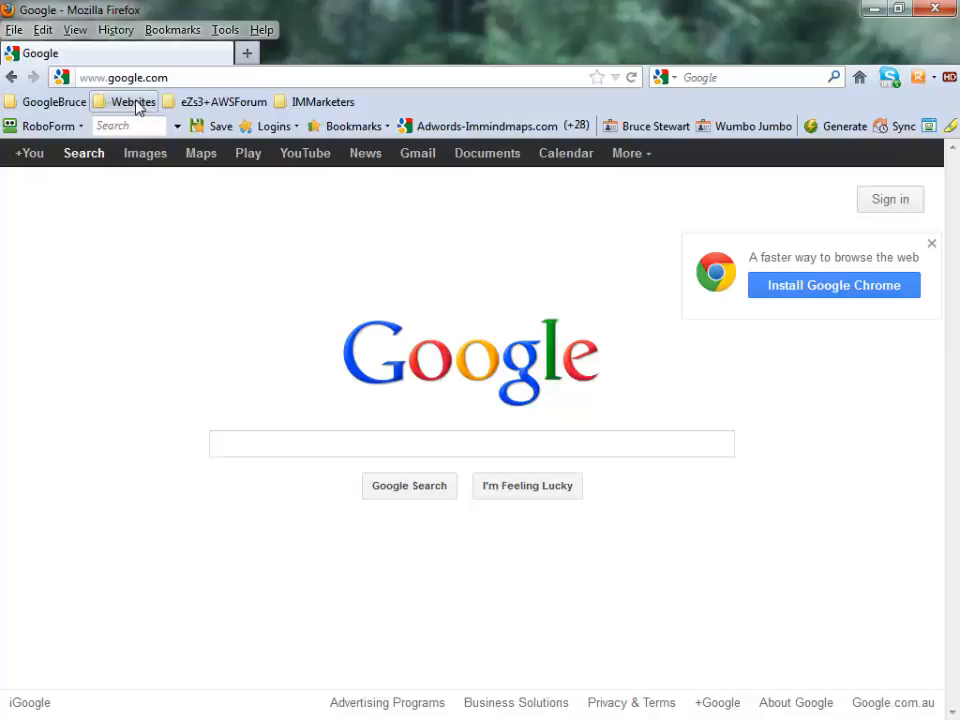
left_click(136, 104)
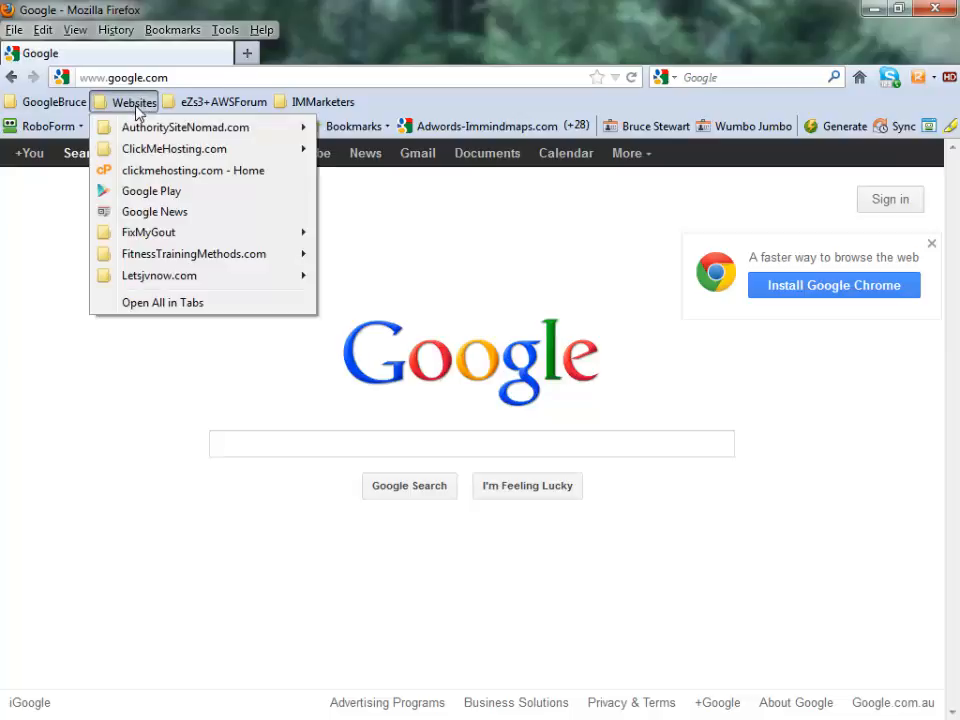
mouse_move(190, 258)
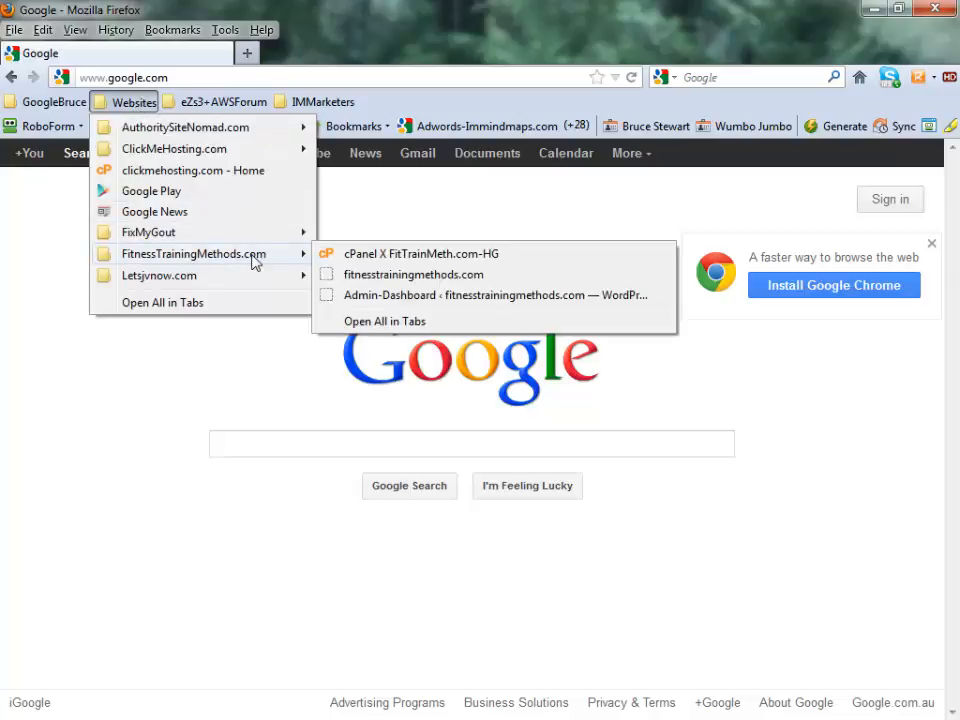
left_click(405, 304)
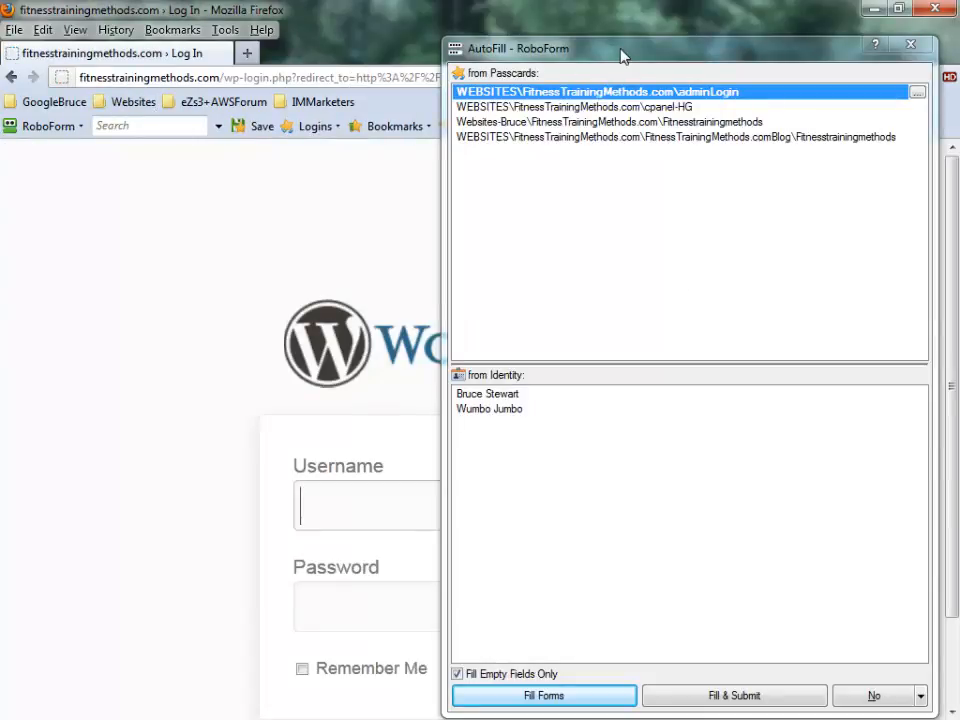
Fill in the username and password from RoboForm's adminLogin passcard, log in to WordPress, and dismiss the password-saving prompt.
left_click_drag(621, 55, 455, 48)
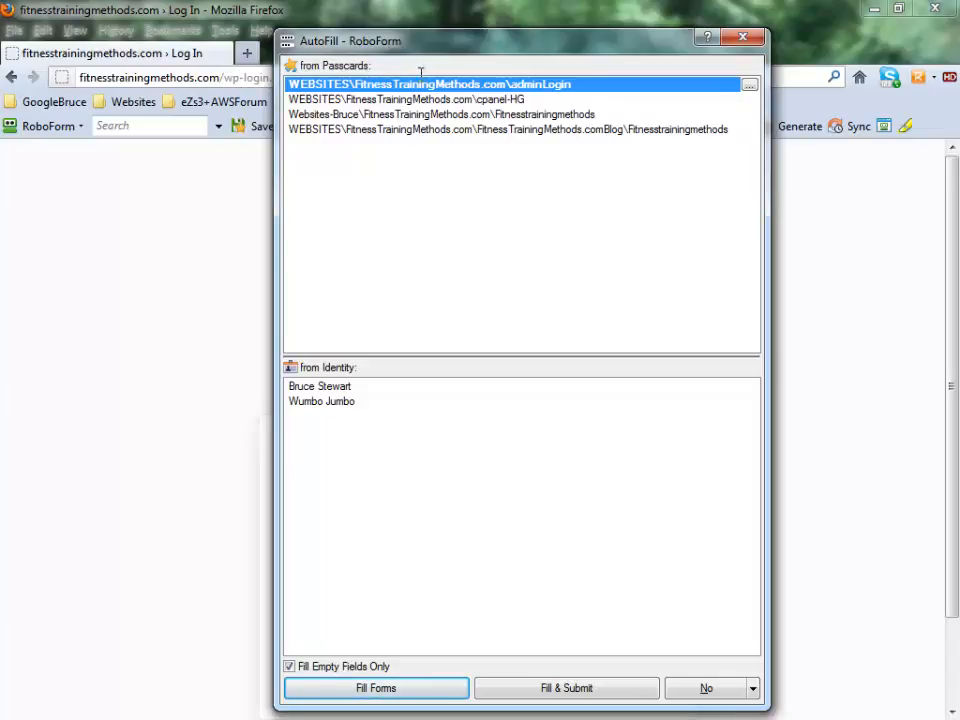
left_click_drag(463, 43, 808, 87)
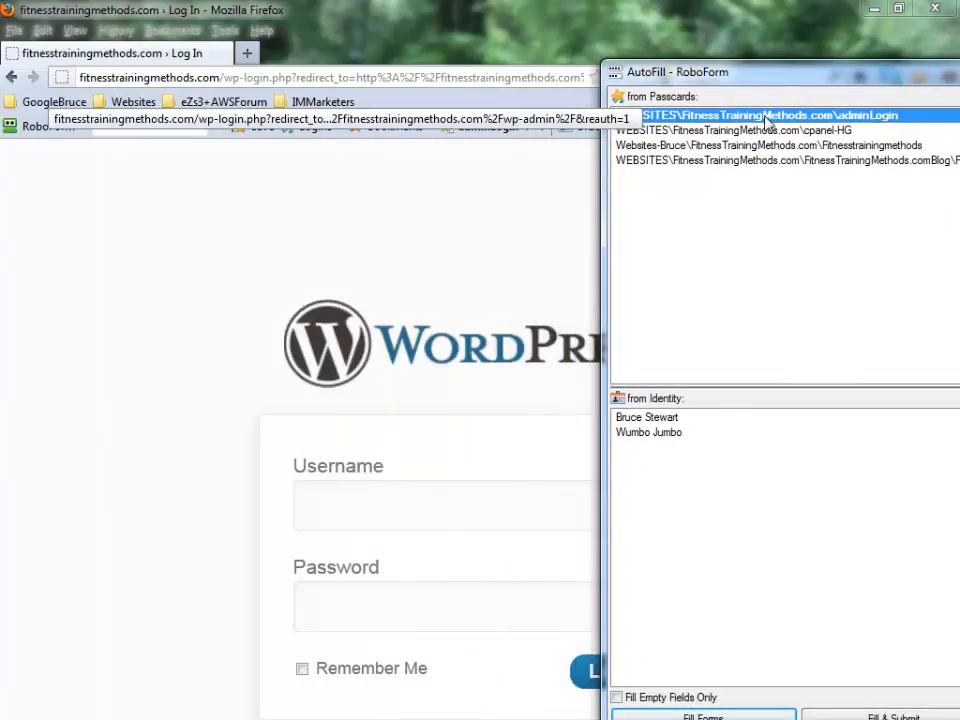
left_click(686, 712)
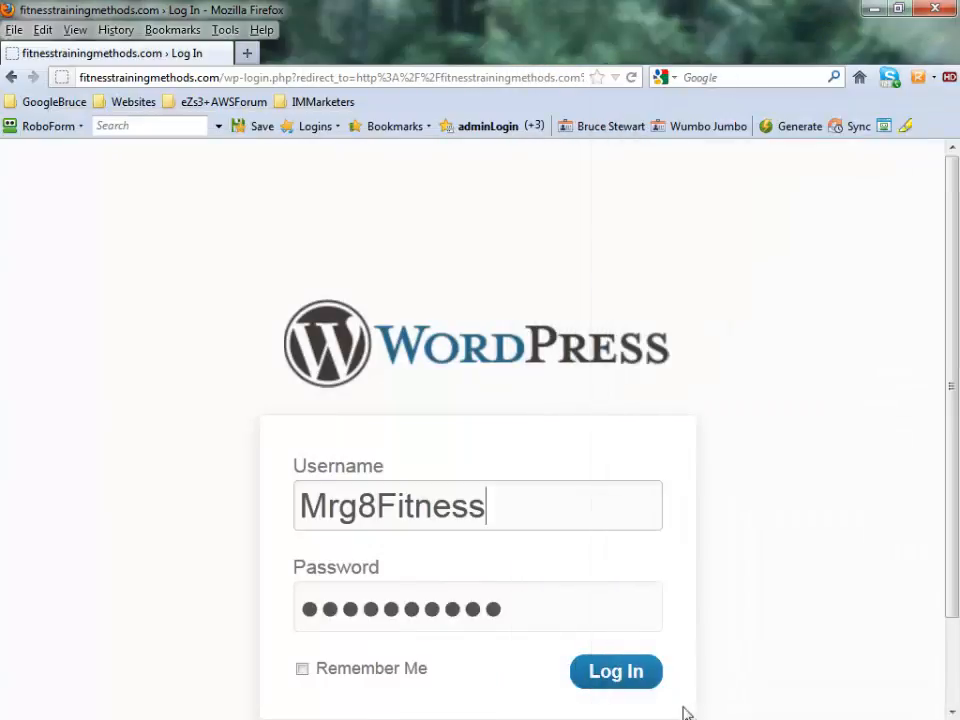
left_click(619, 681)
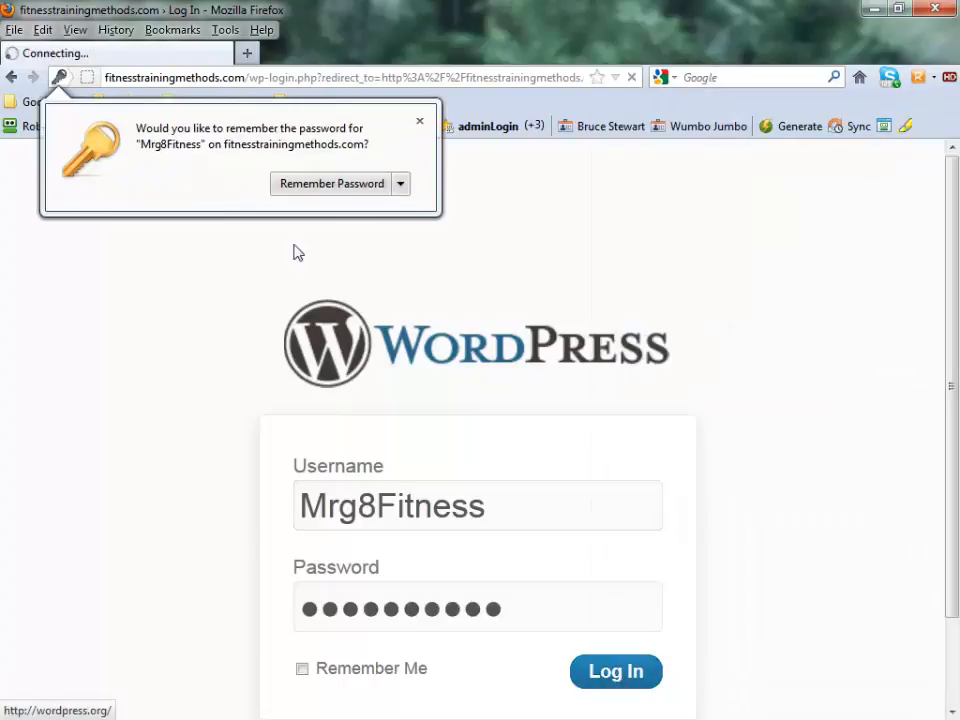
left_click(421, 122)
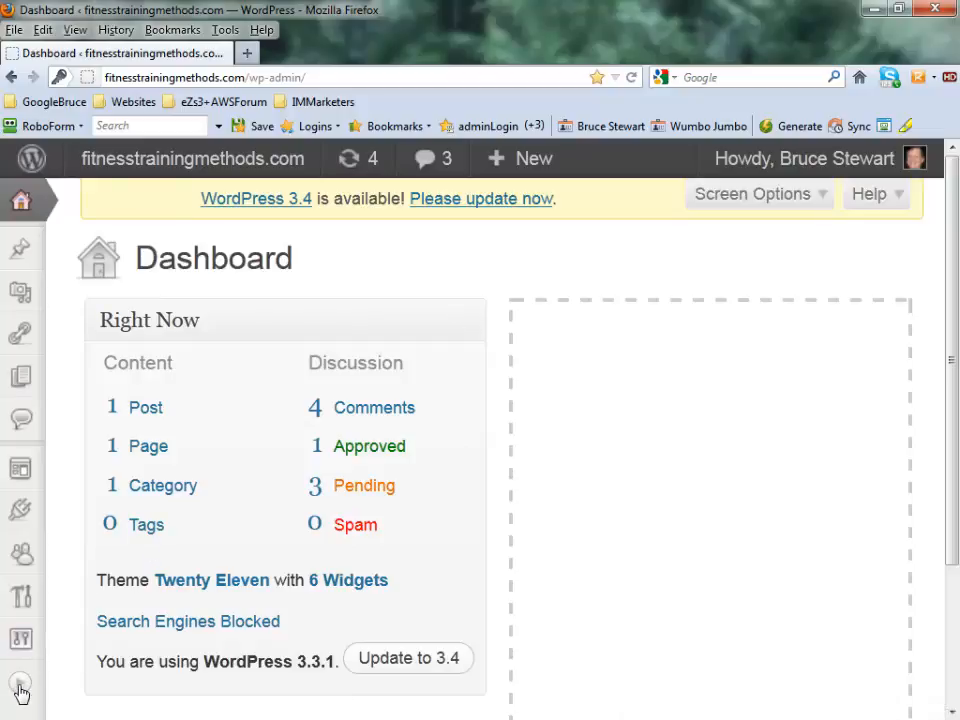
Expand the collapsed WordPress admin navigation and open the Installed Plugins page.
mouse_move(18, 227)
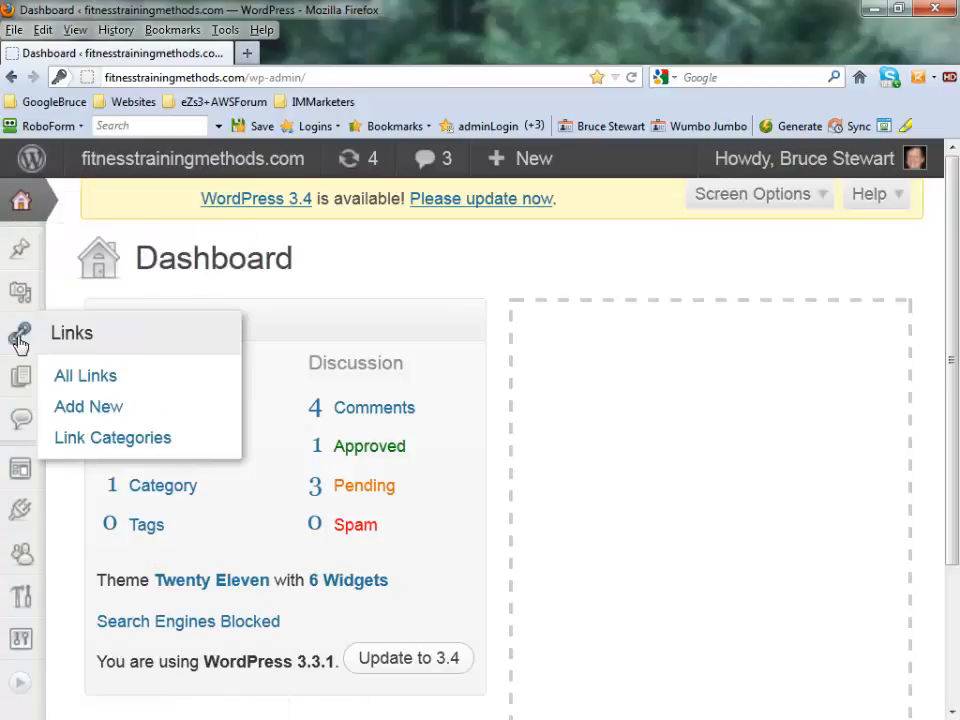
left_click(20, 688)
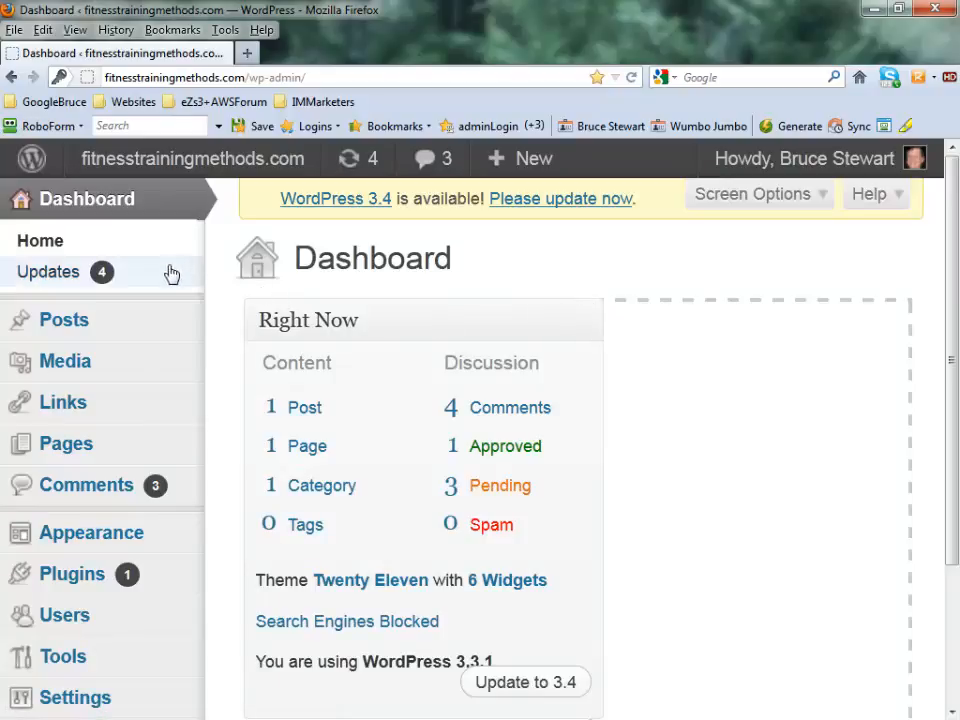
mouse_move(197, 322)
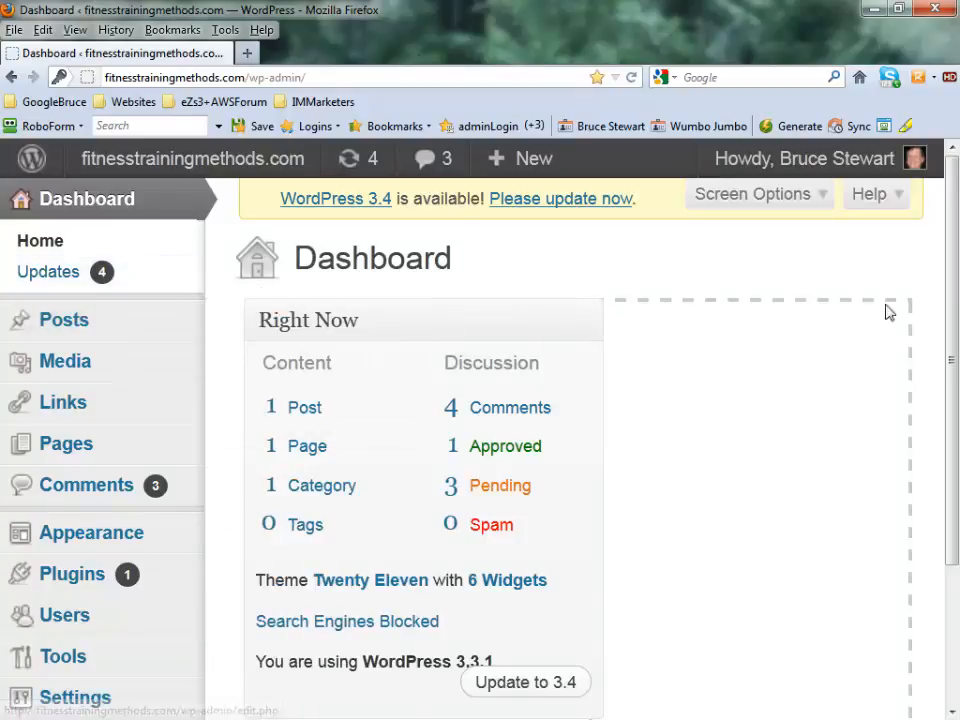
mouse_move(77, 590)
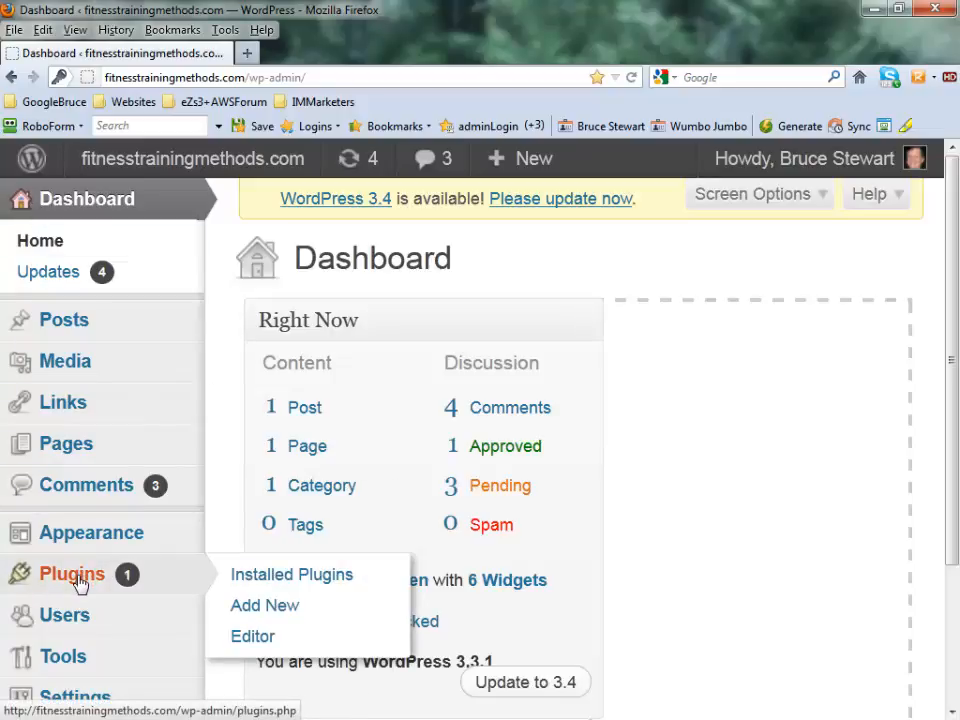
left_click(307, 582)
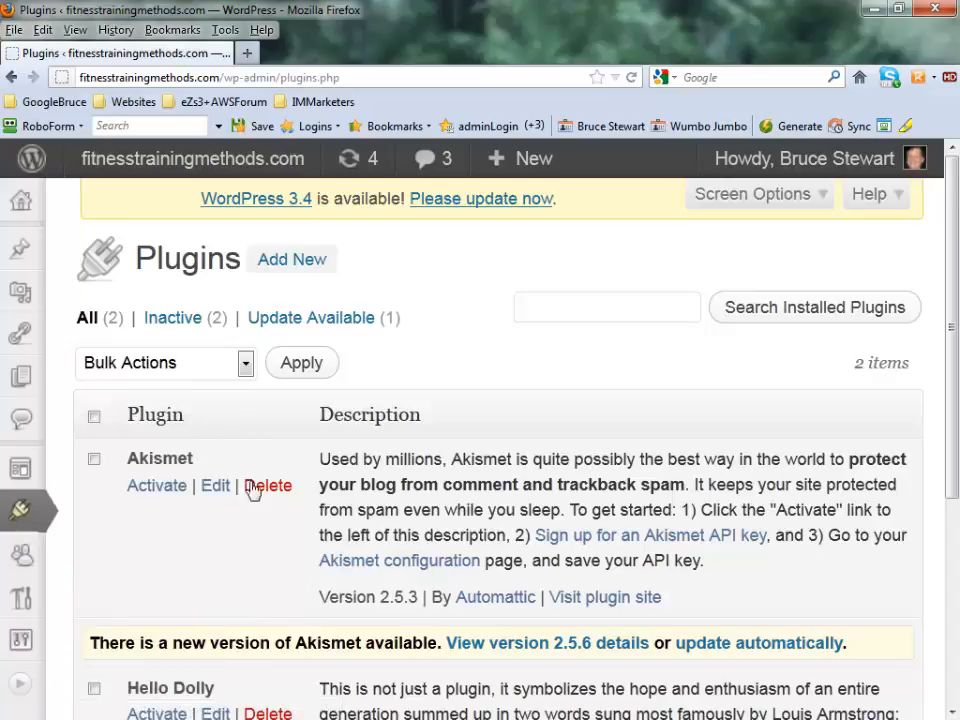
Delete the Hello Dolly plugin and its files from the installed plugins.
scroll(279, 432, "down", 3)
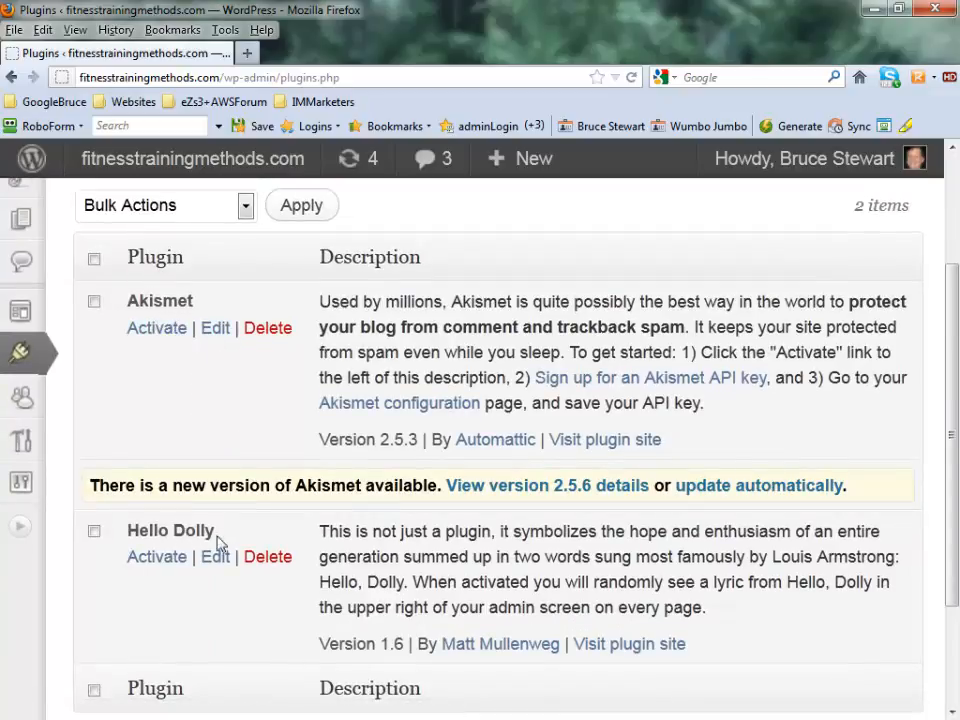
scroll(310, 425, "down", 3)
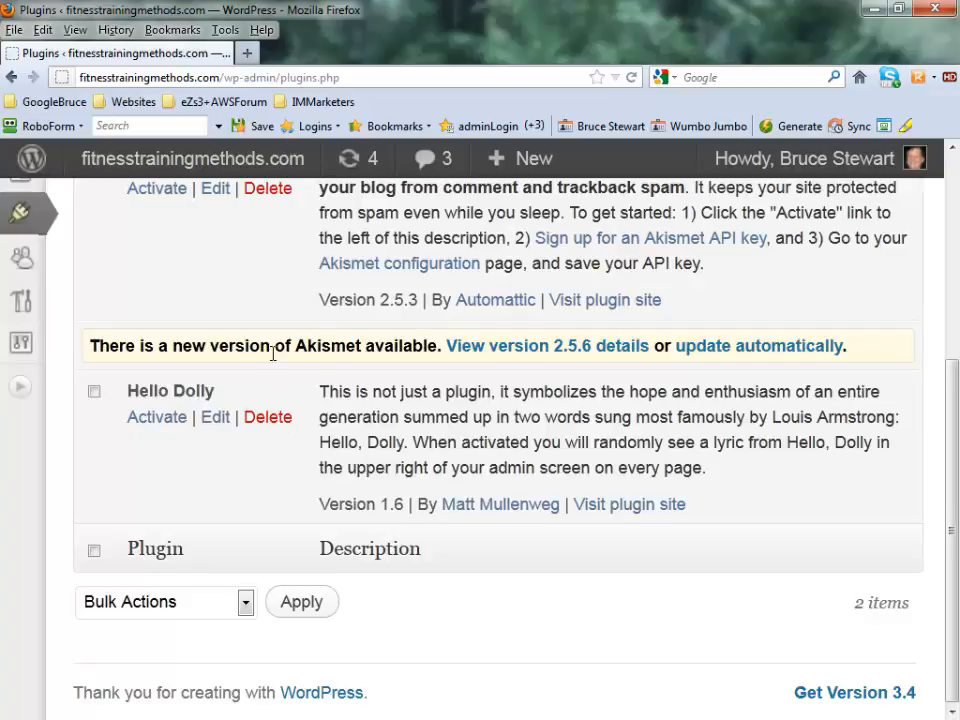
left_click(94, 393)
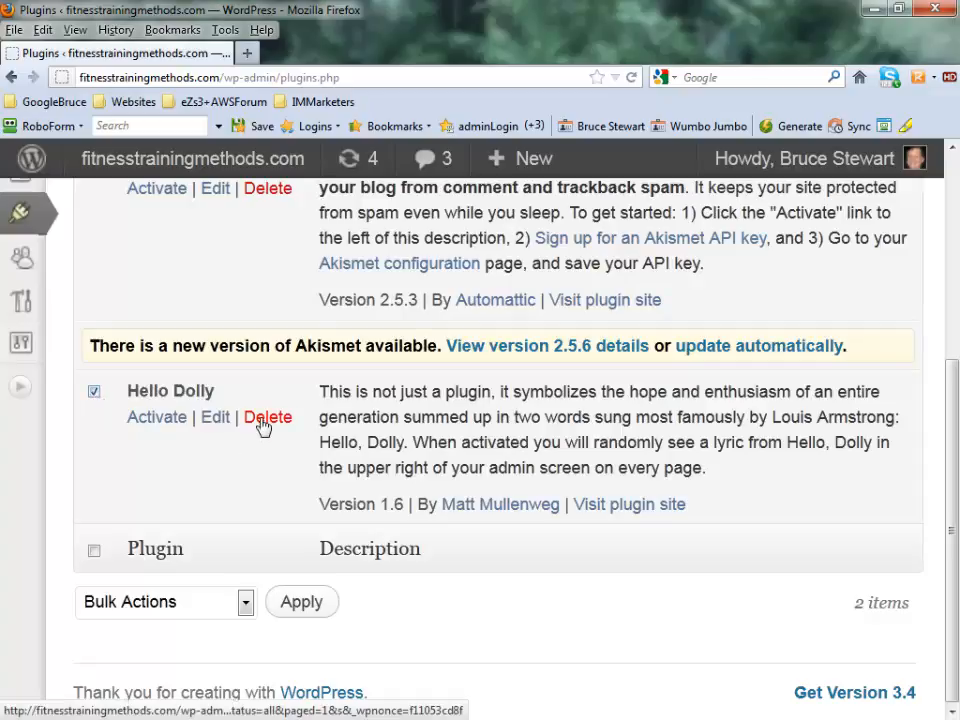
left_click(263, 425)
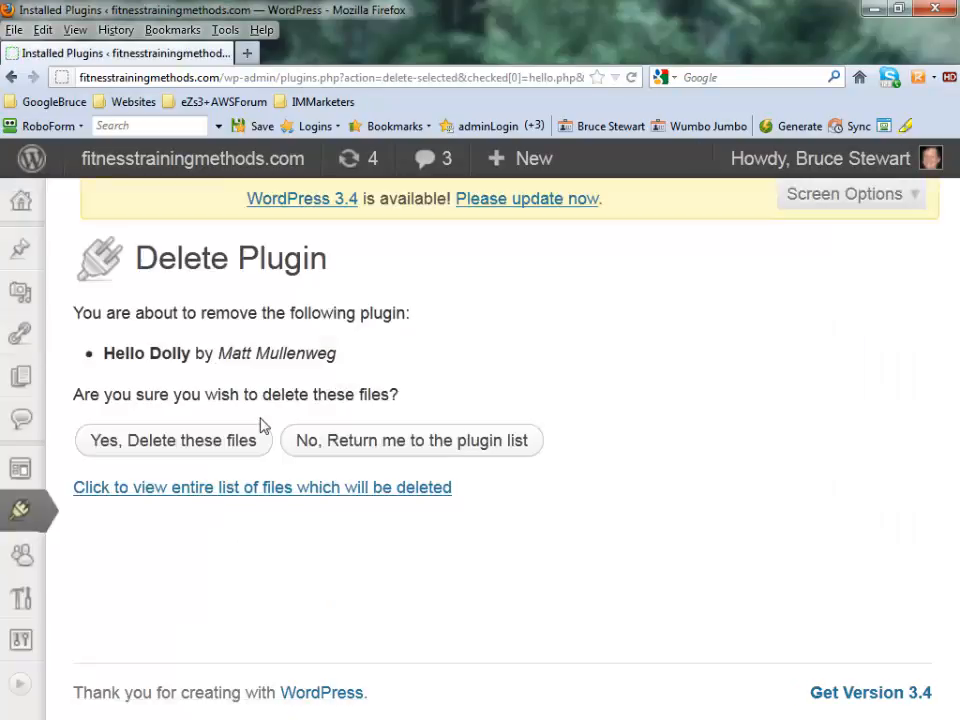
left_click(158, 446)
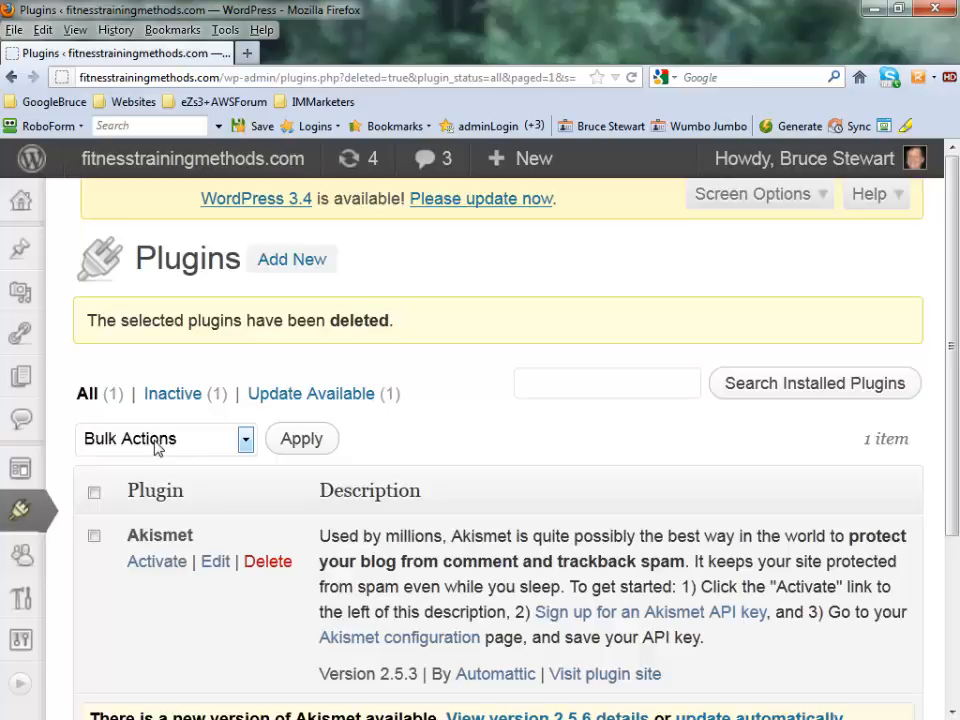
Activate the Akismet plugin and open the page for entering its API key.
scroll(490, 407, "down", 3)
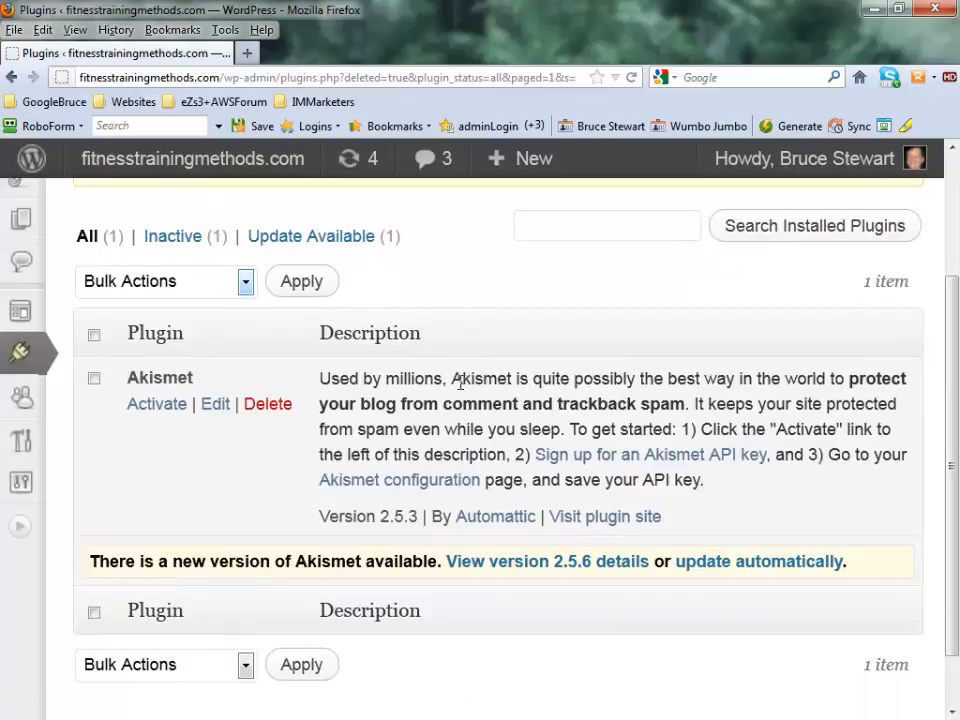
scroll(460, 385, "down", 2)
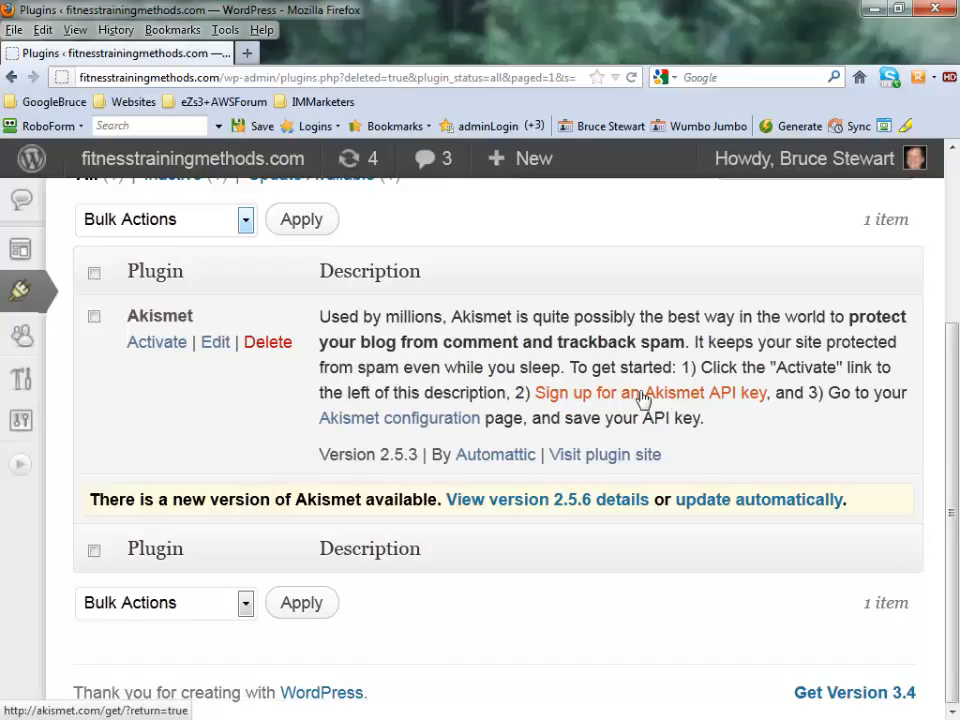
left_click(151, 350)
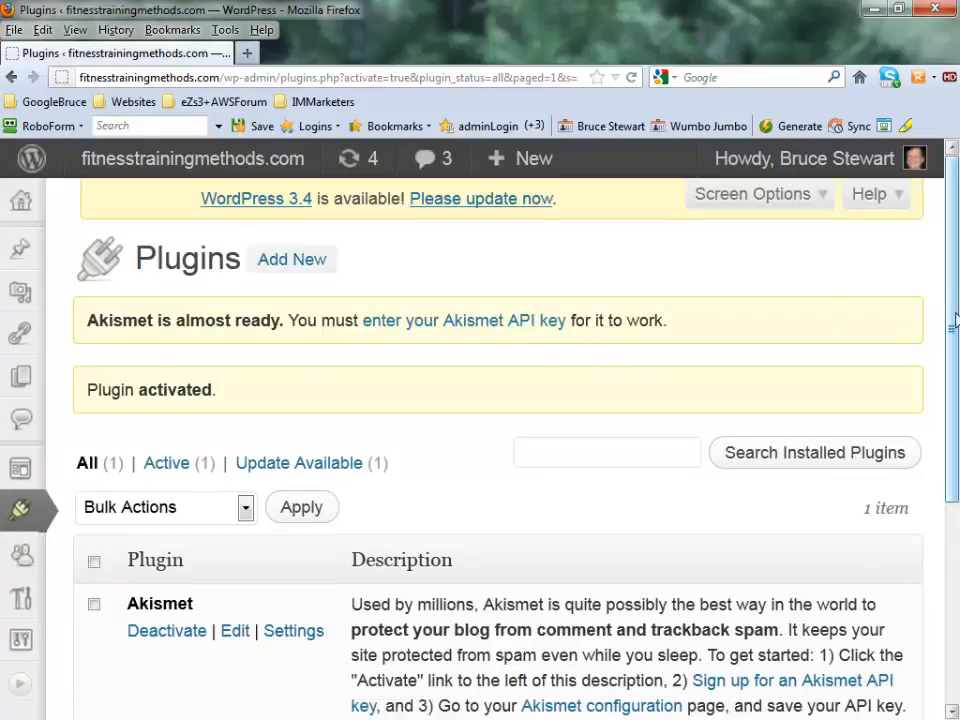
left_click_drag(954, 318, 953, 351)
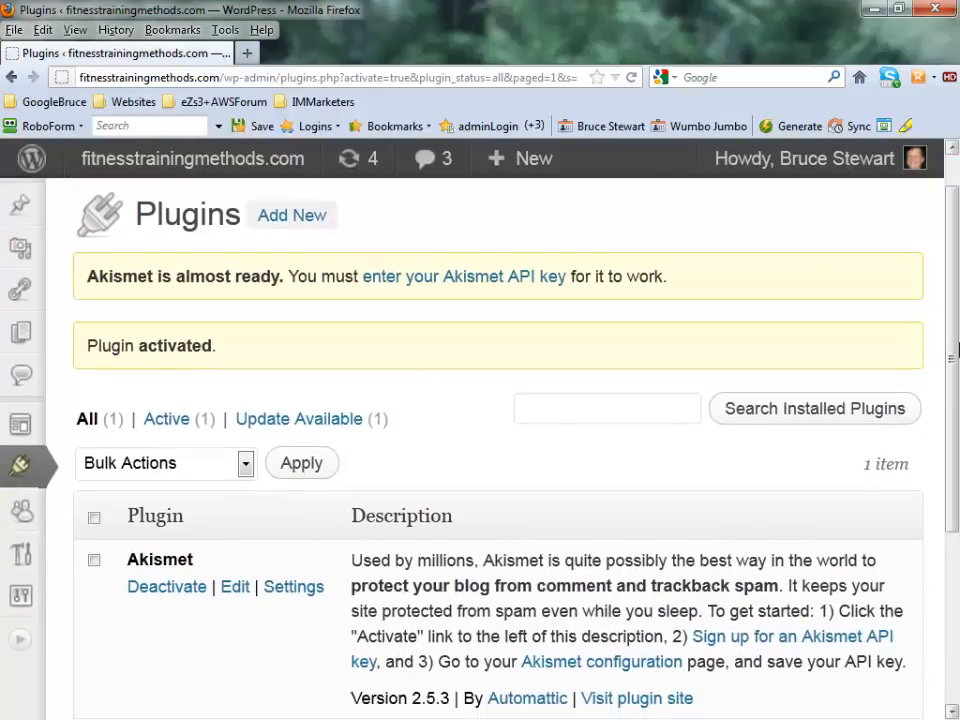
left_click(445, 287)
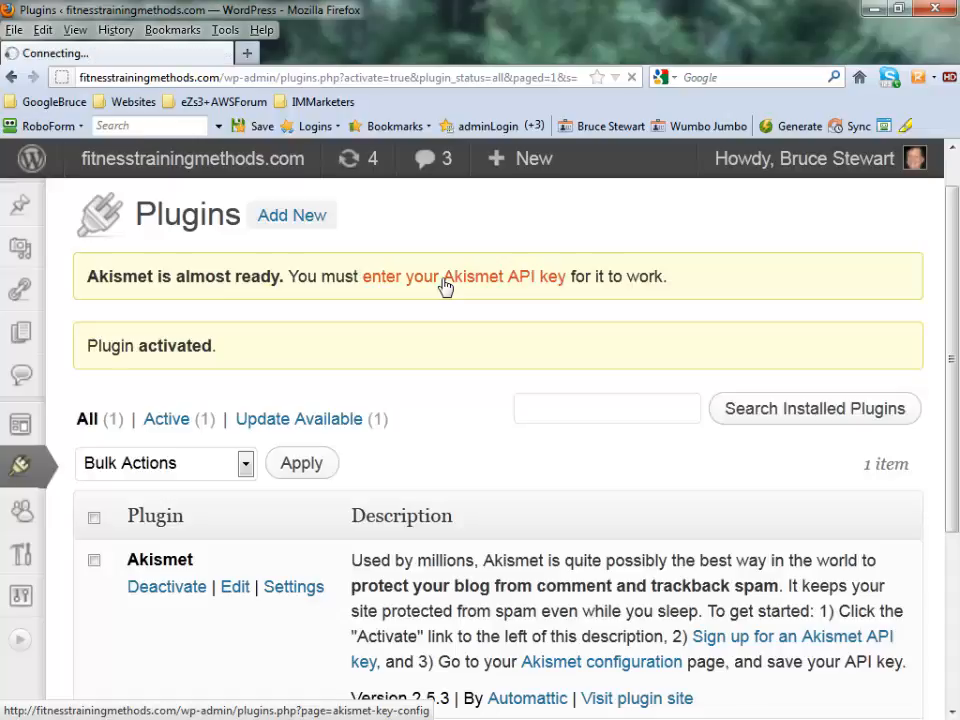
Examine the Akismet configuration page, including its API key options and server connectivity, and return to the plugins list.
scroll(660, 360, "down", 4)
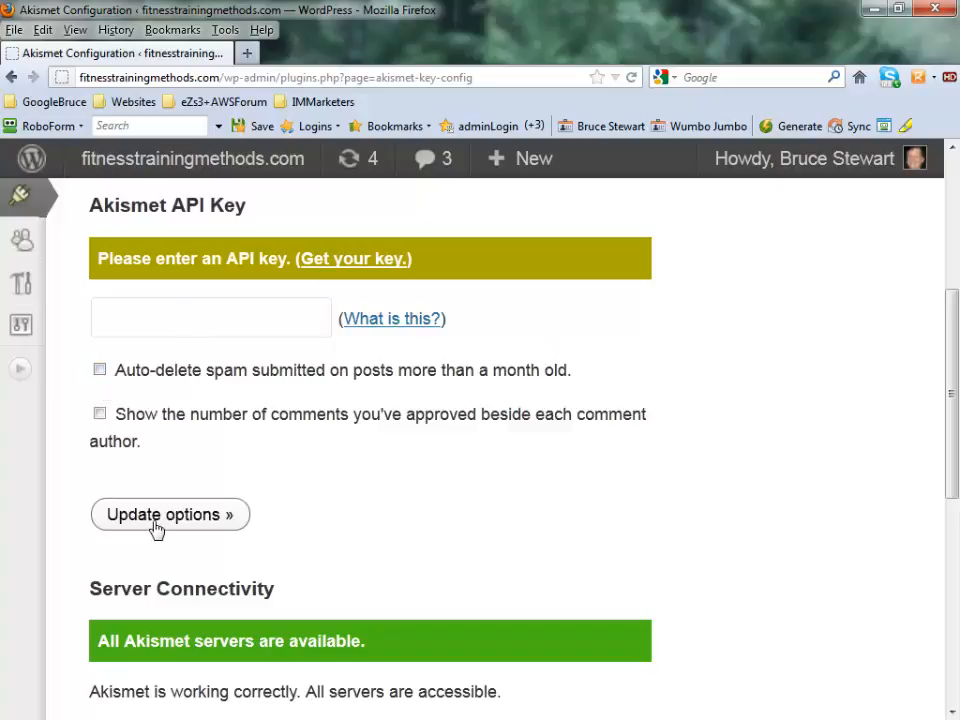
scroll(793, 360, "down", 3)
scroll(789, 364, "up", 1)
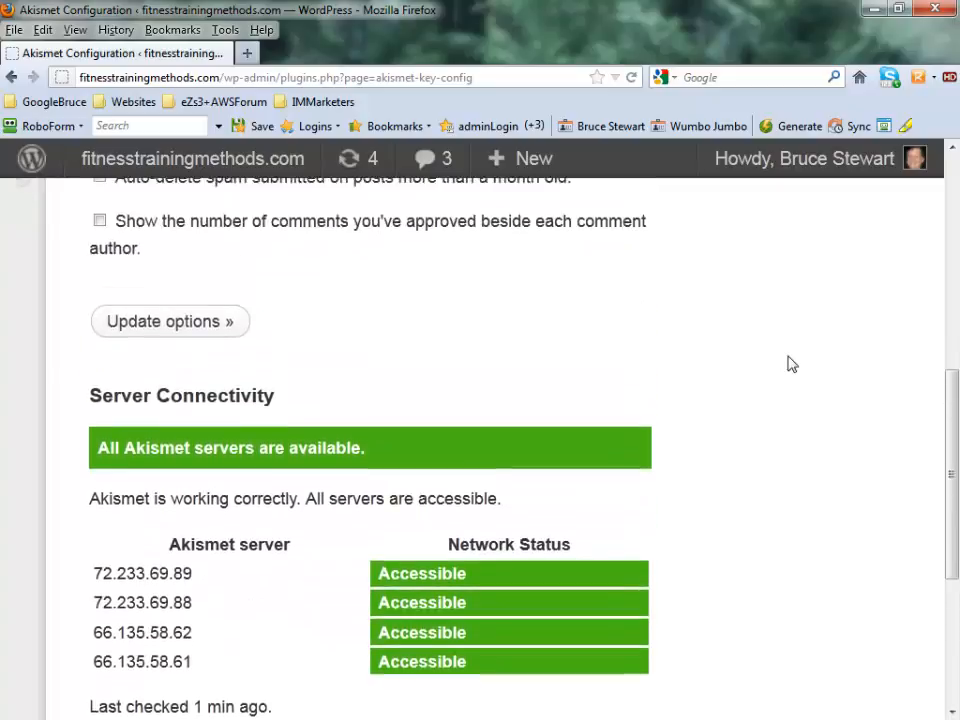
scroll(780, 330, "down", 1)
scroll(781, 320, "up", 6)
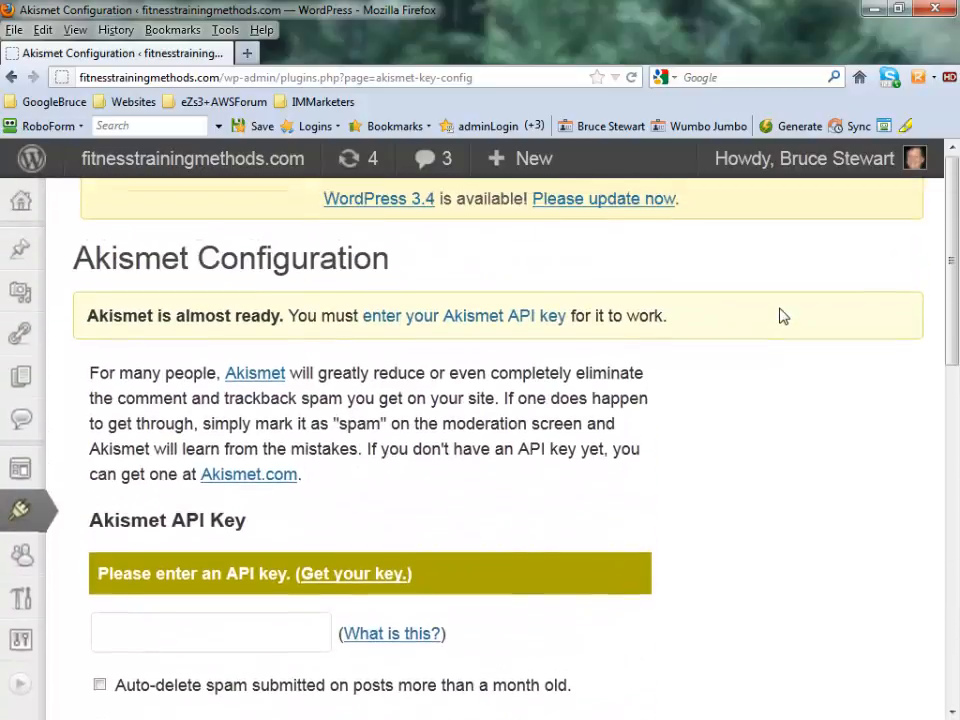
left_click(11, 77)
View the Akismet API key signup plans through the plugin description's signup link, and go back to the plugins list.
scroll(414, 379, "down", 3)
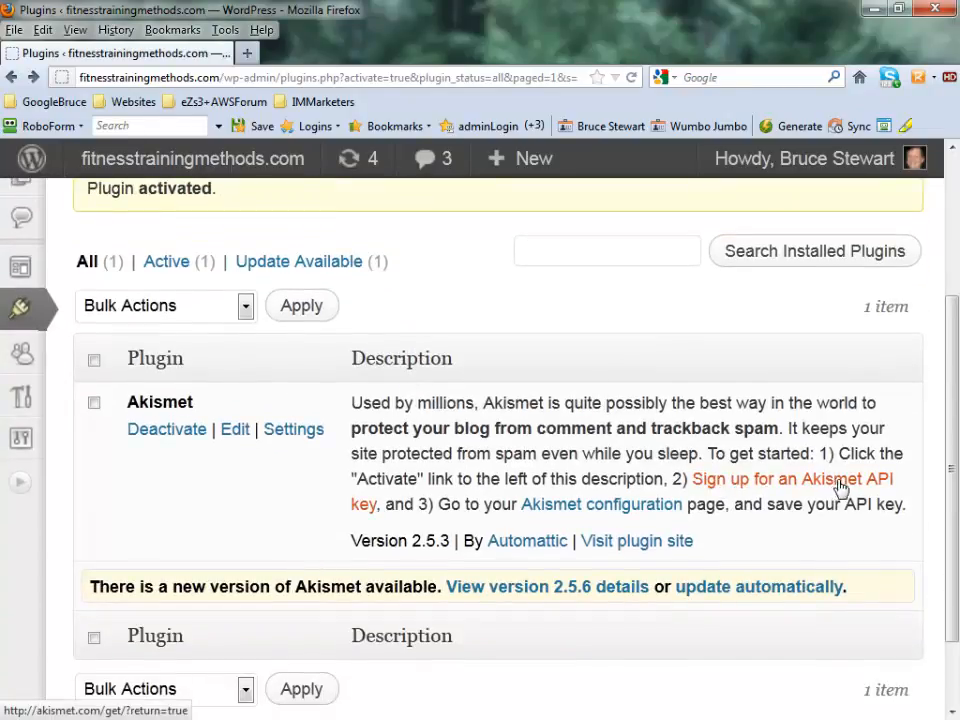
left_click(765, 490)
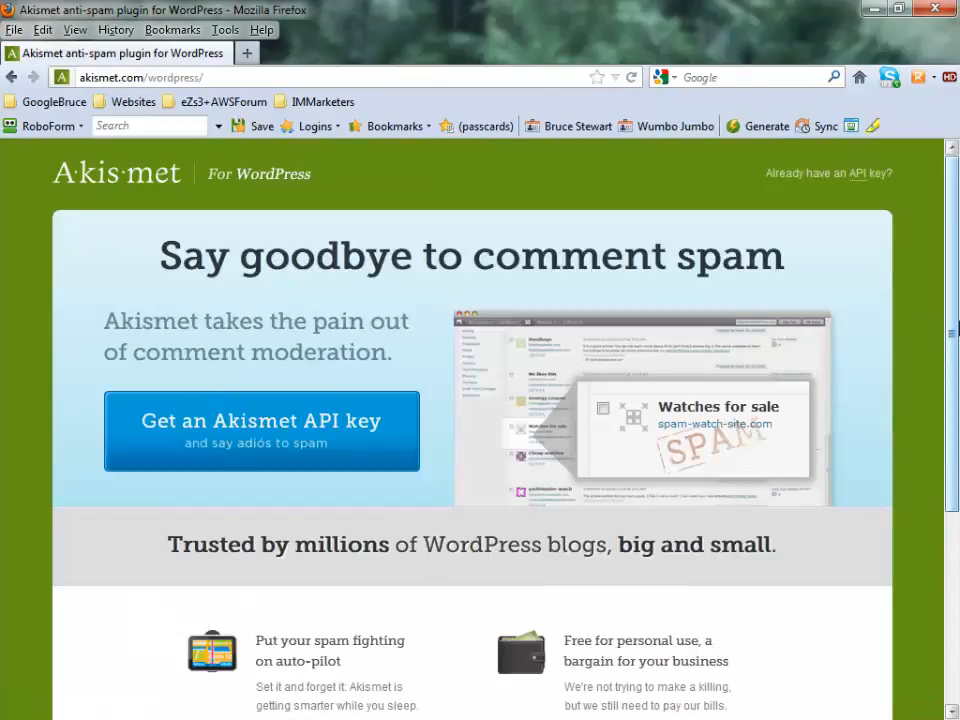
left_click_drag(955, 325, 921, 317)
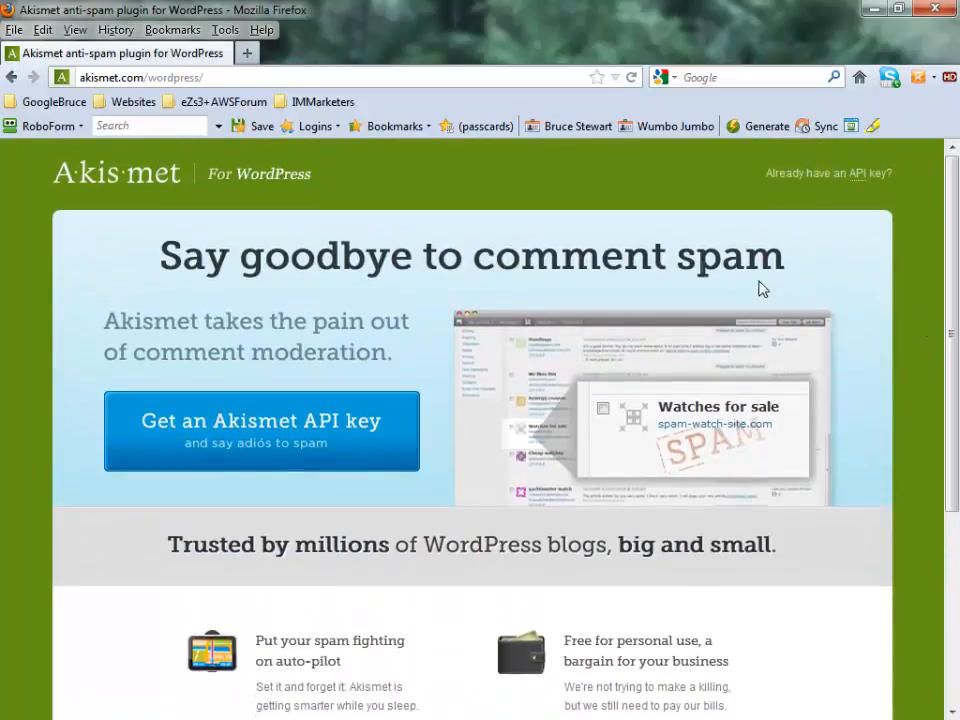
left_click(236, 425)
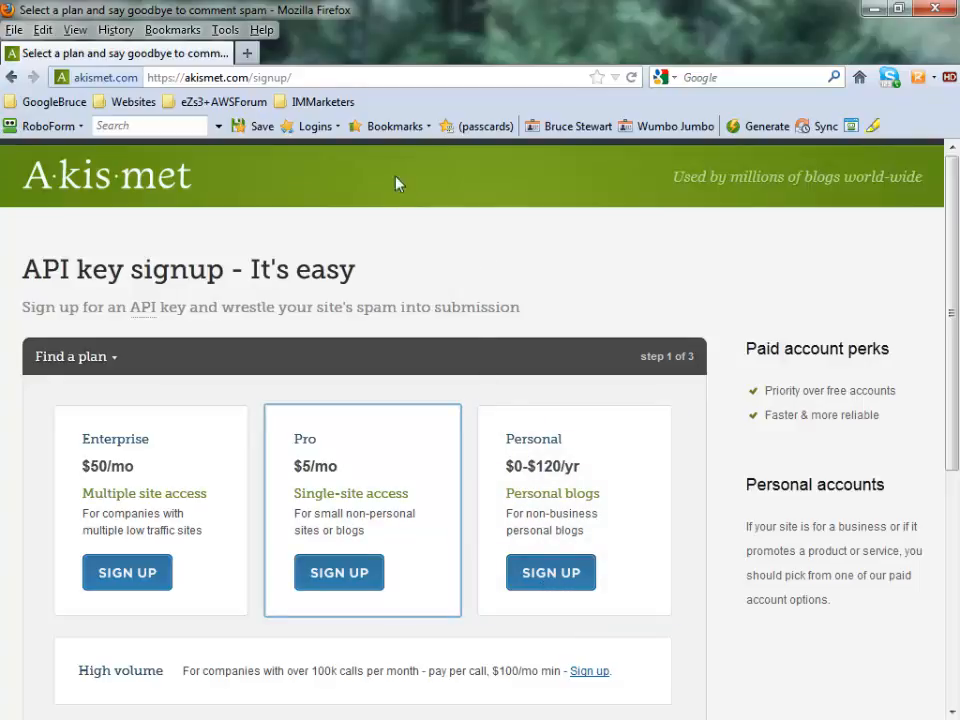
left_click(12, 77)
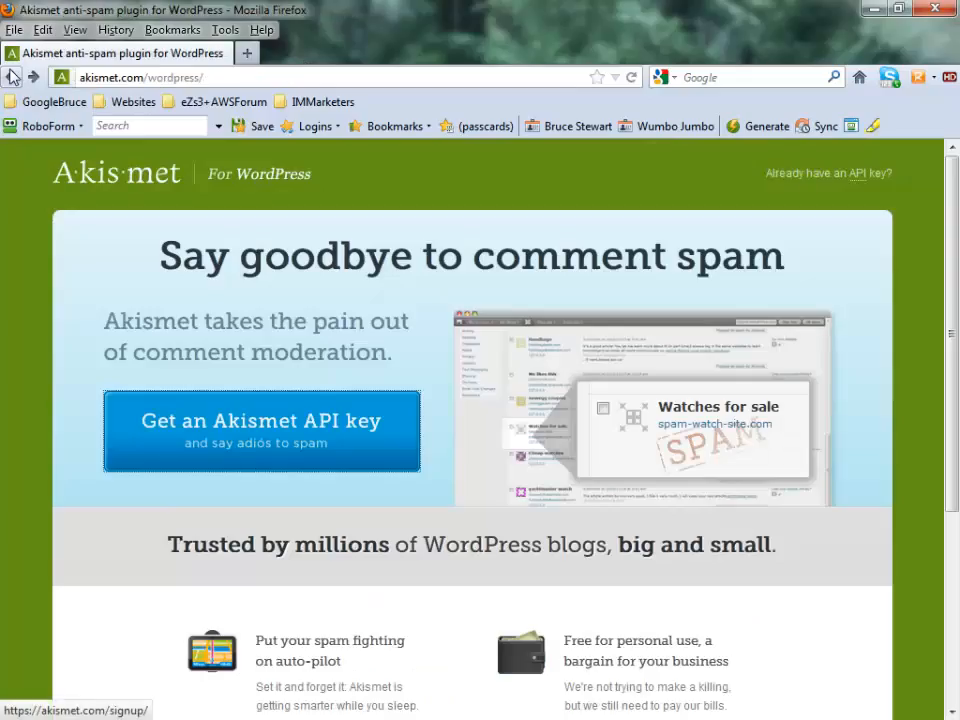
left_click(12, 77)
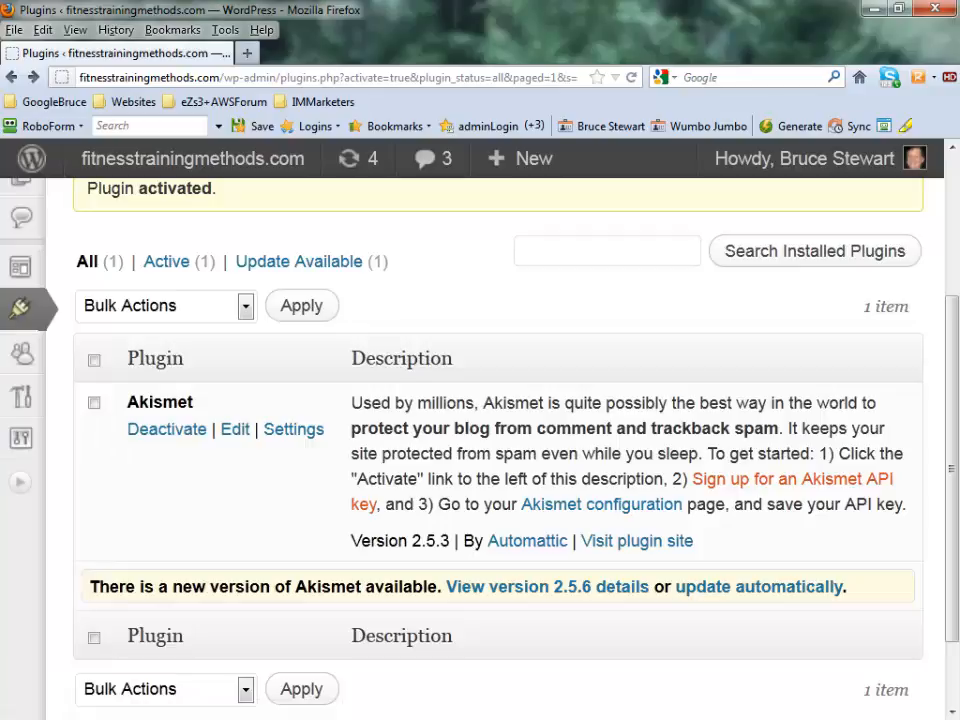
Switch to the XMind plugin map, view the sign-up image under the Akismet API Key topic, and collapse that topic again.
key("alt+Tab")
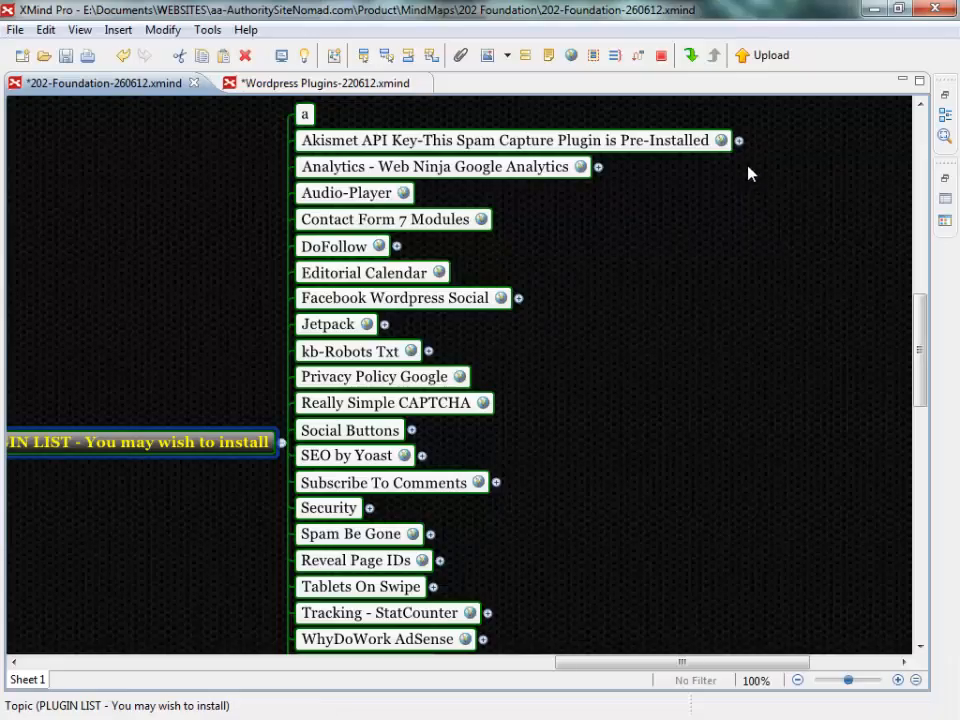
left_click(740, 141)
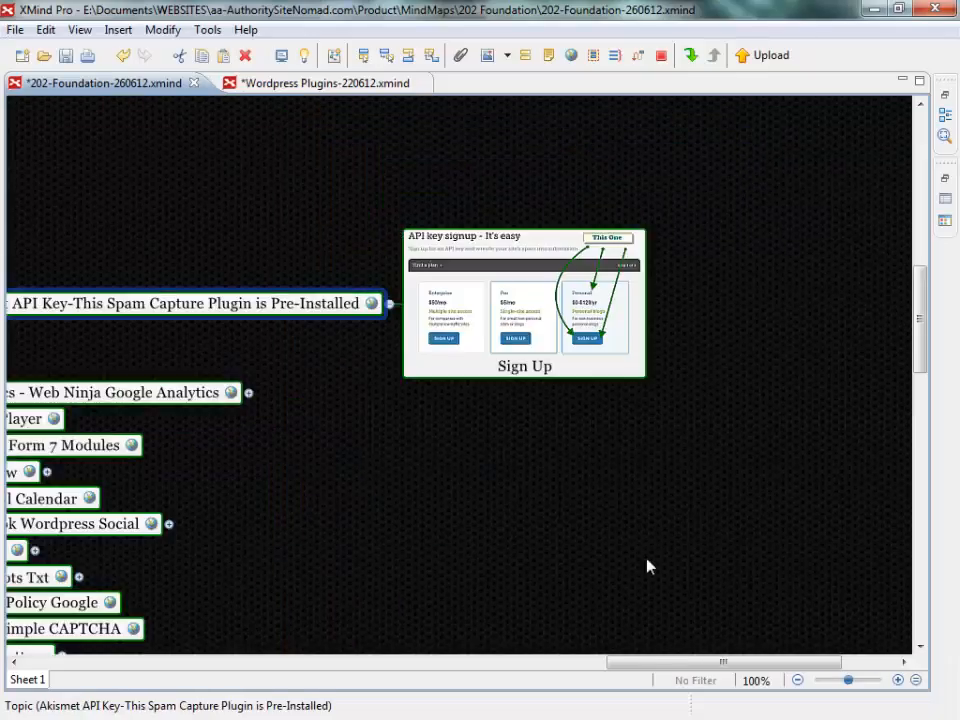
left_click_drag(713, 672, 632, 676)
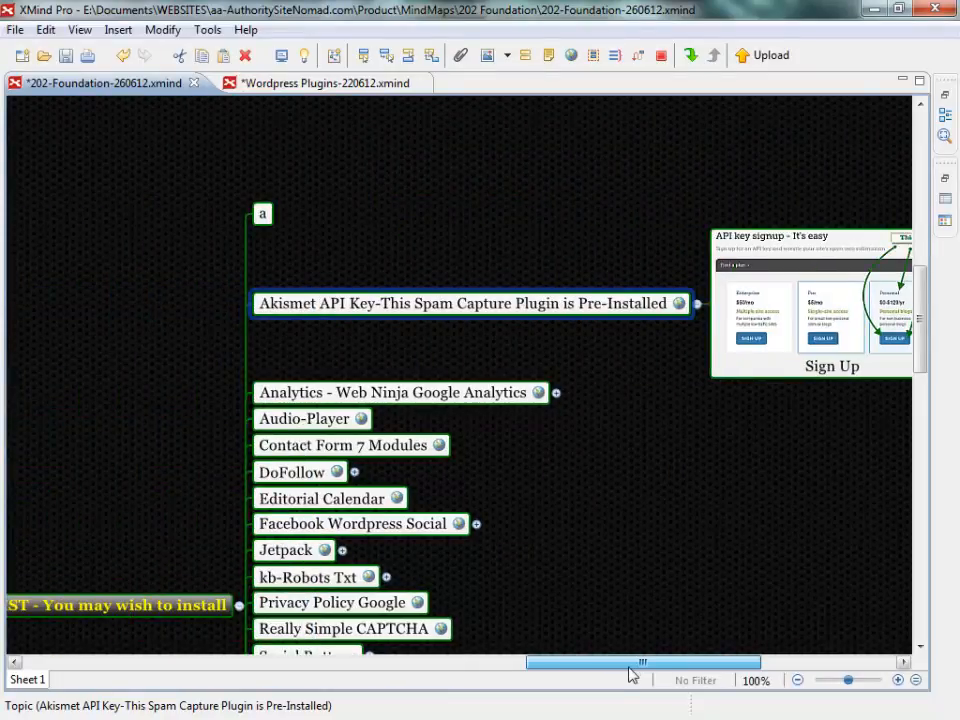
left_click(697, 305)
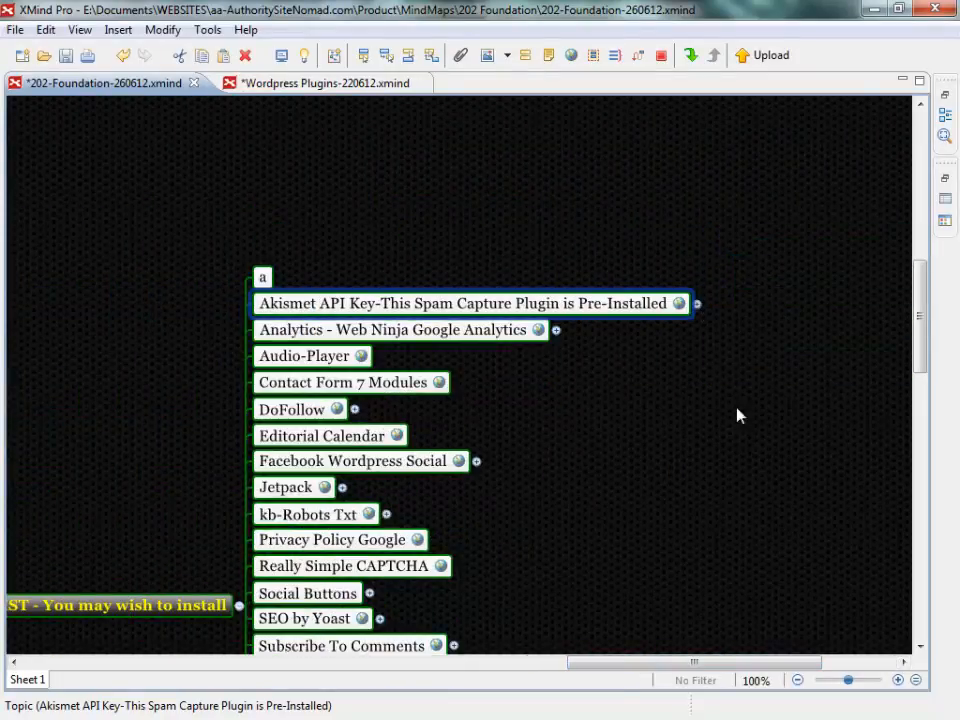
left_click_drag(671, 663, 636, 663)
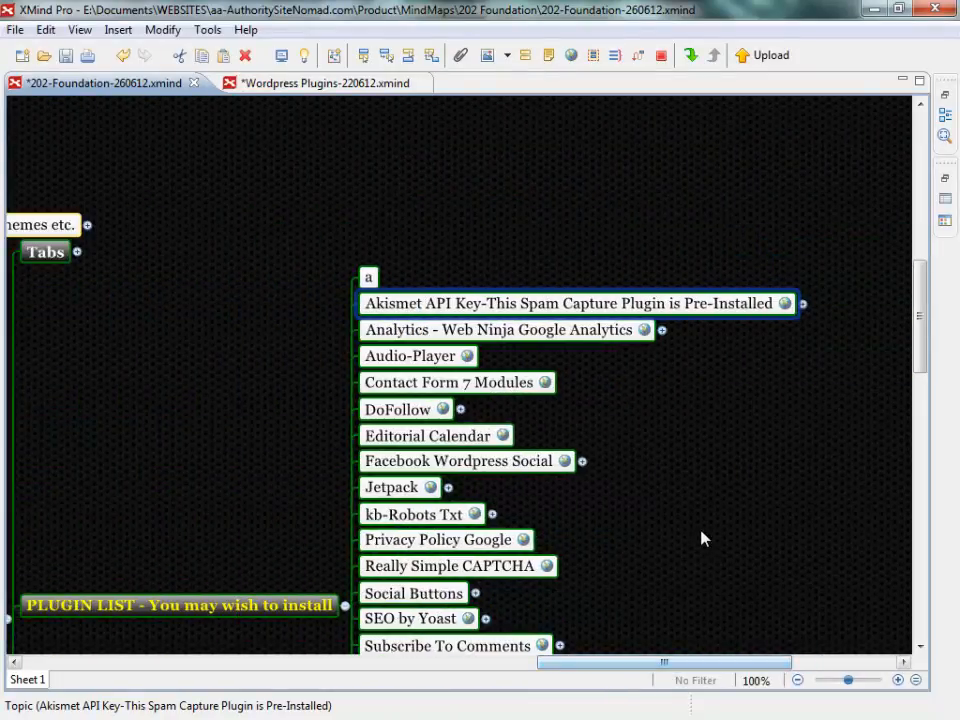
Copy the plugin name "Web Ninja Google Analytics" from the Analytics topic in the plugin list.
scroll(700, 538, "down", 3)
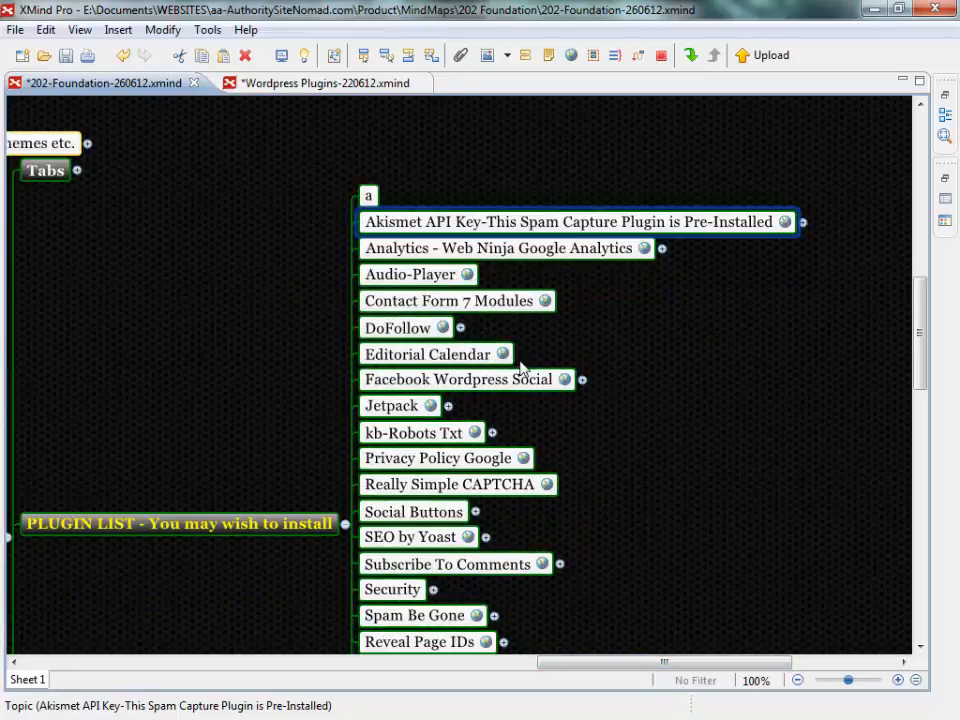
scroll(529, 363, "down", 3)
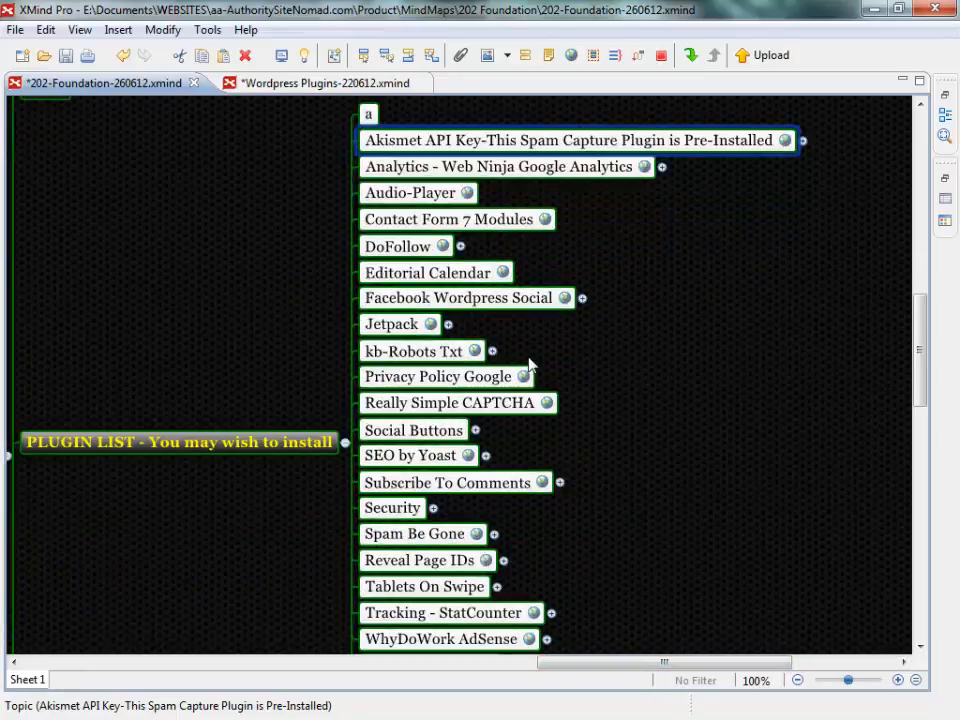
left_click(470, 170)
left_click(550, 170)
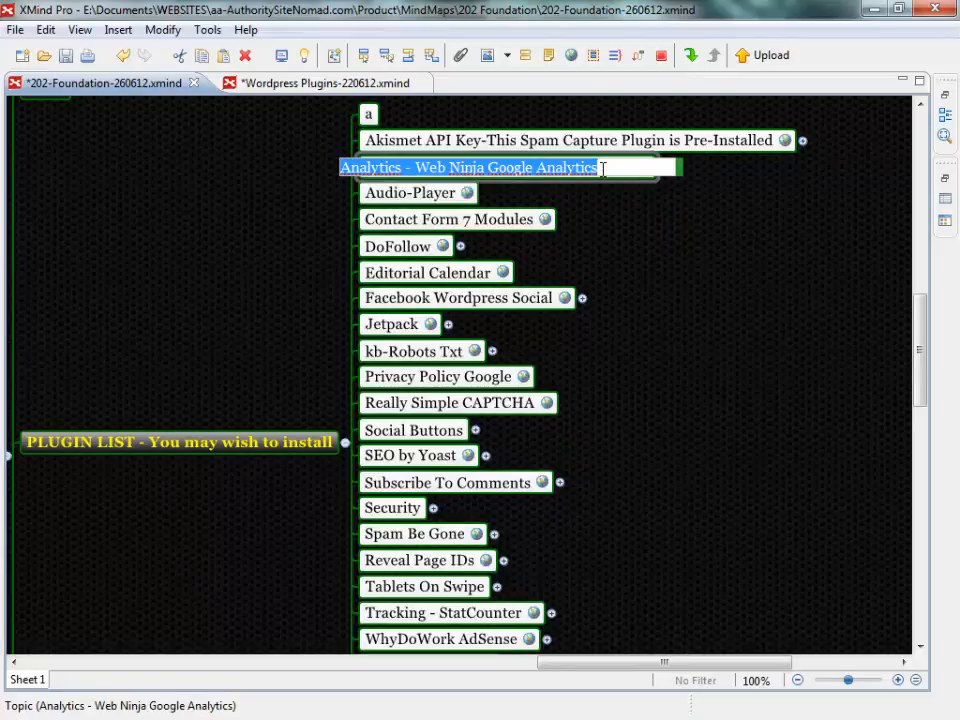
left_click_drag(602, 168, 417, 172)
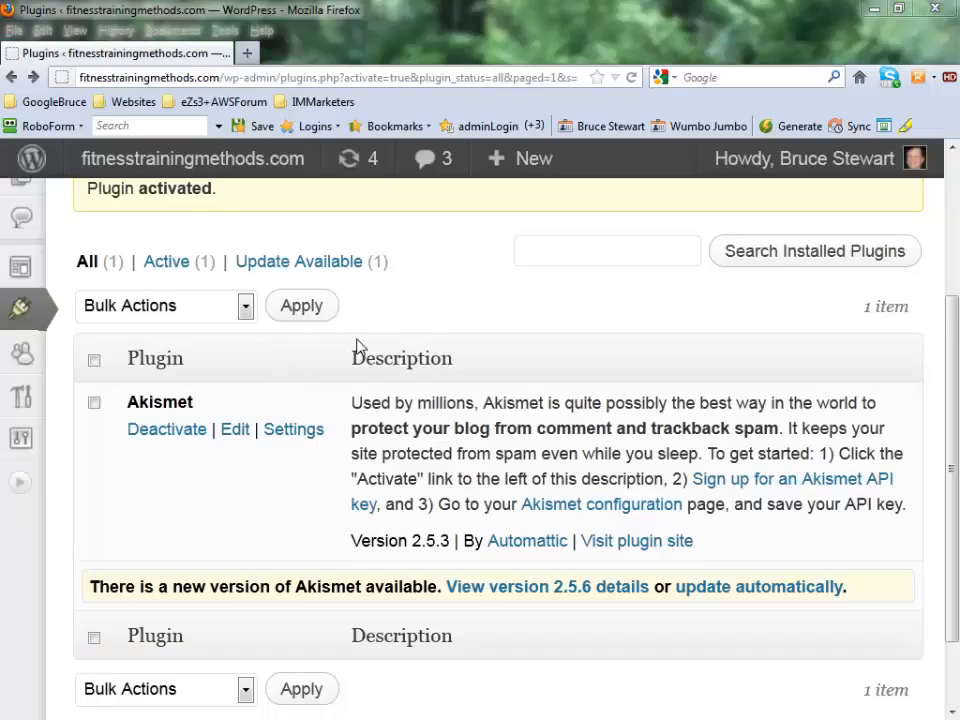
In Firefox, expand the collapsed WordPress admin navigation and open the page for adding a new plugin.
left_click_drag(952, 323, 950, 178)
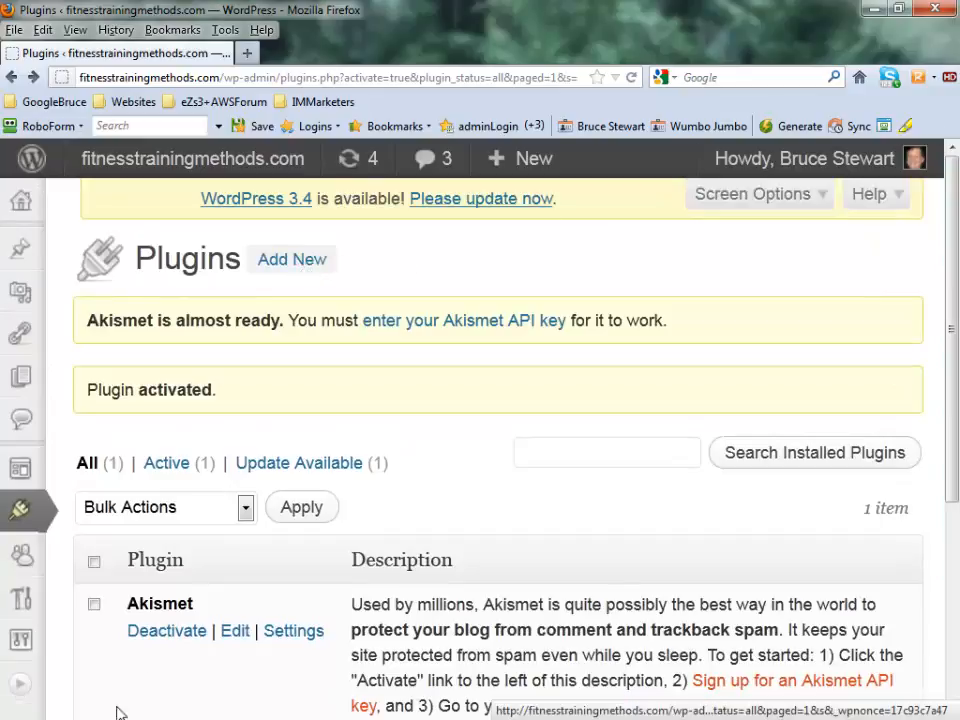
left_click(20, 688)
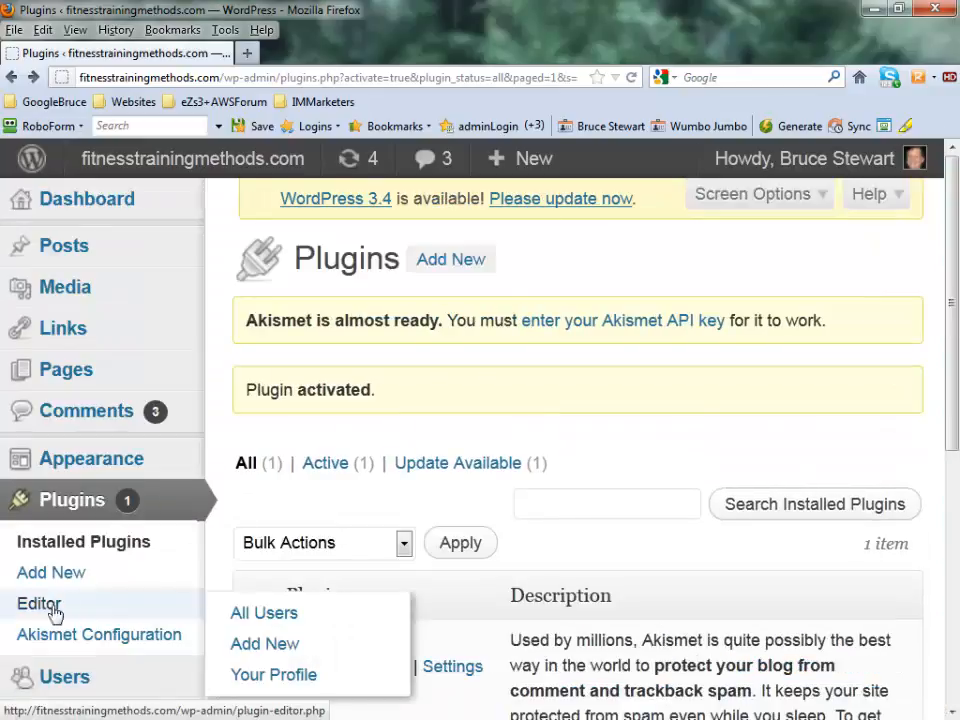
left_click(452, 260)
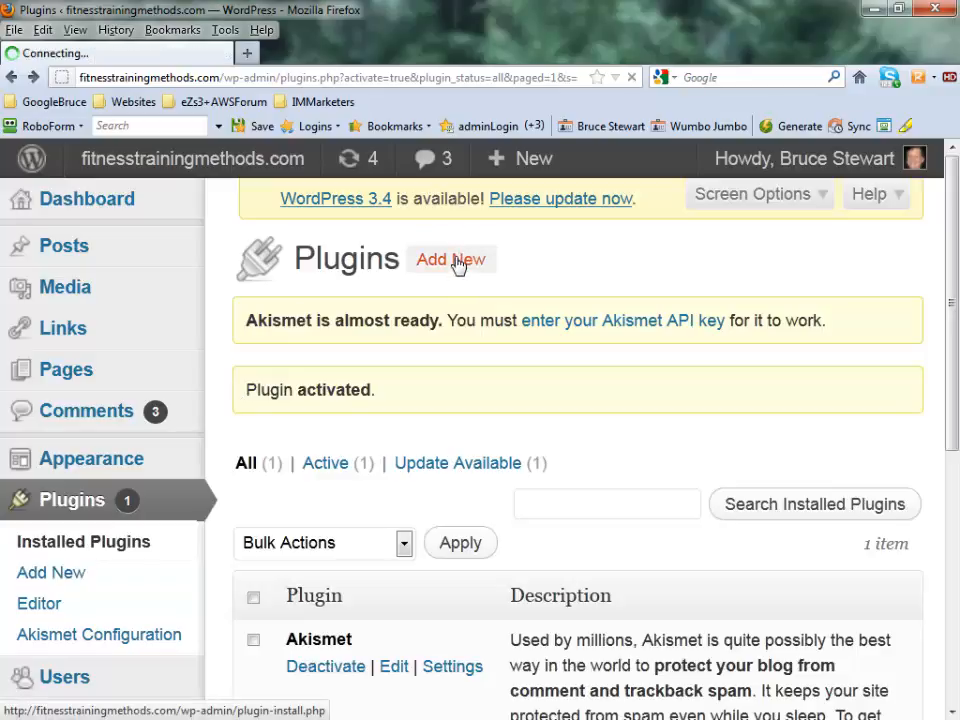
Search the plugin directory by term for the copied name "Web Ninja Google Analytics".
scroll(214, 600, "down", 5)
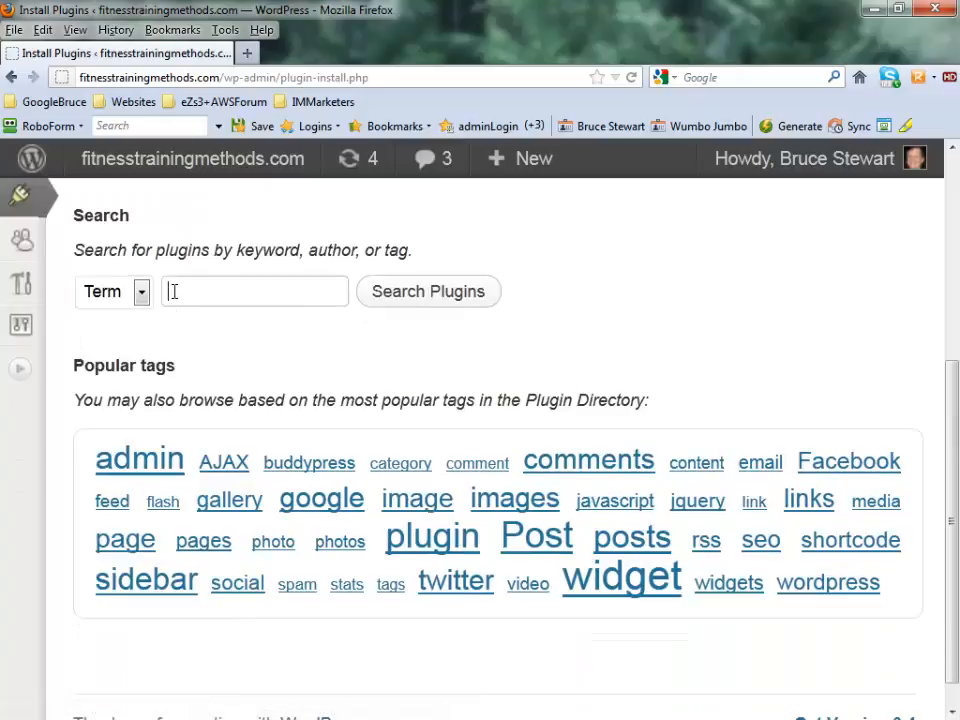
key("ctrl+v")
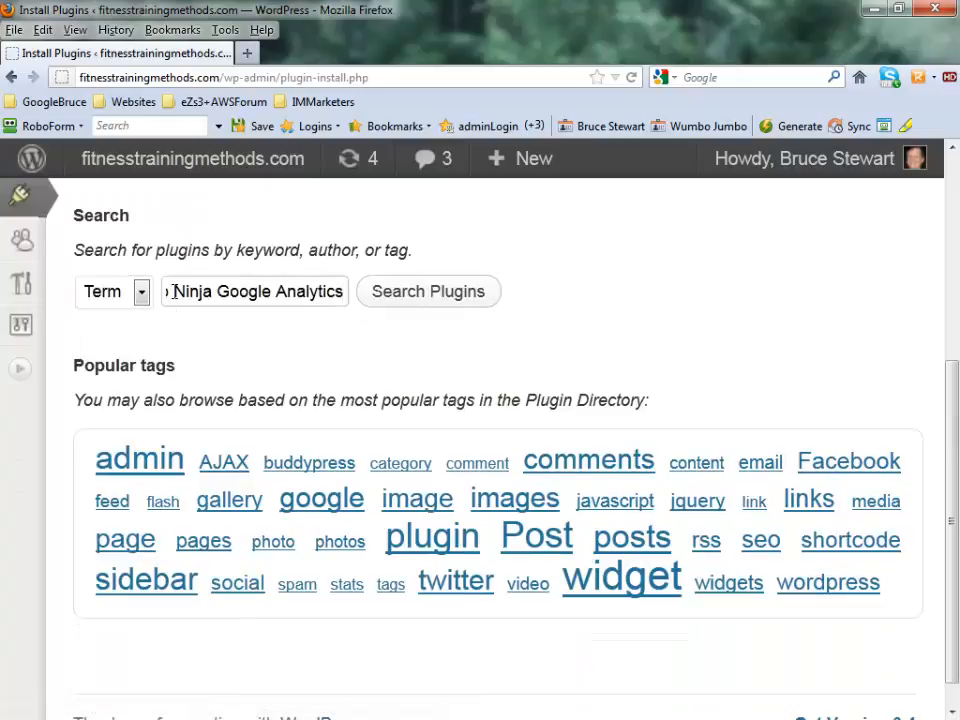
left_click(387, 305)
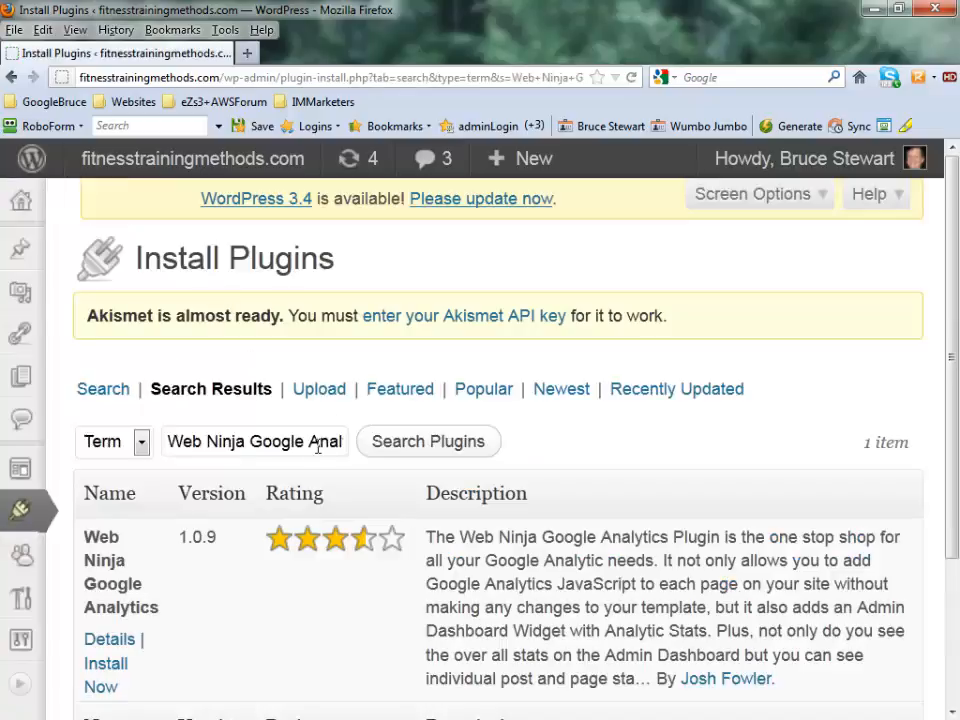
Install the Web Ninja Google Analytics plugin without activating it, and return to the plugin installer.
scroll(115, 540, "down", 3)
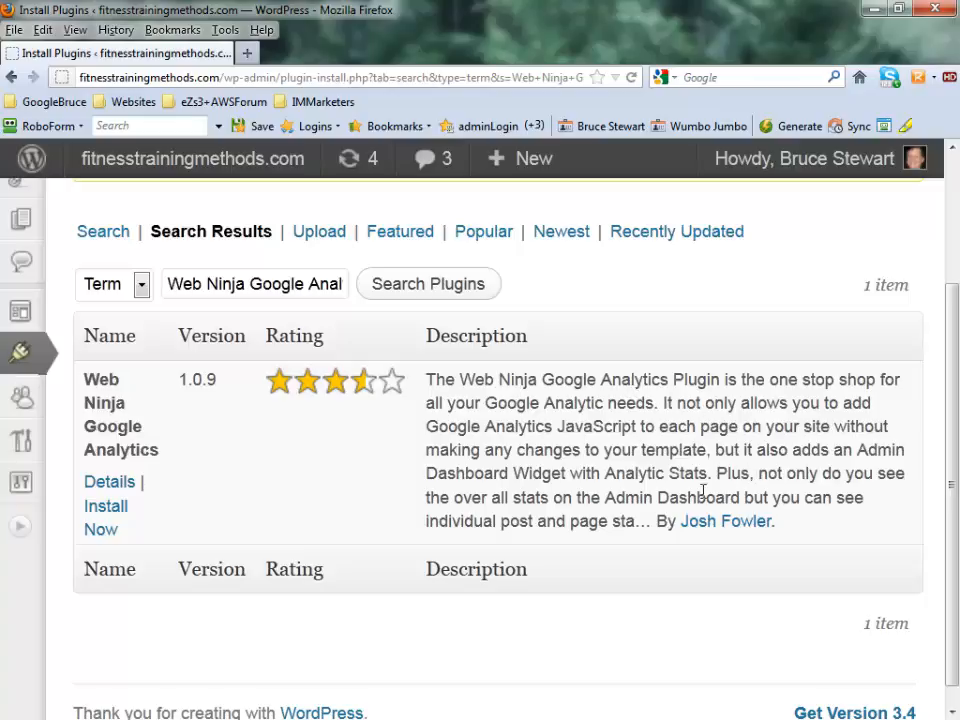
left_click(100, 510)
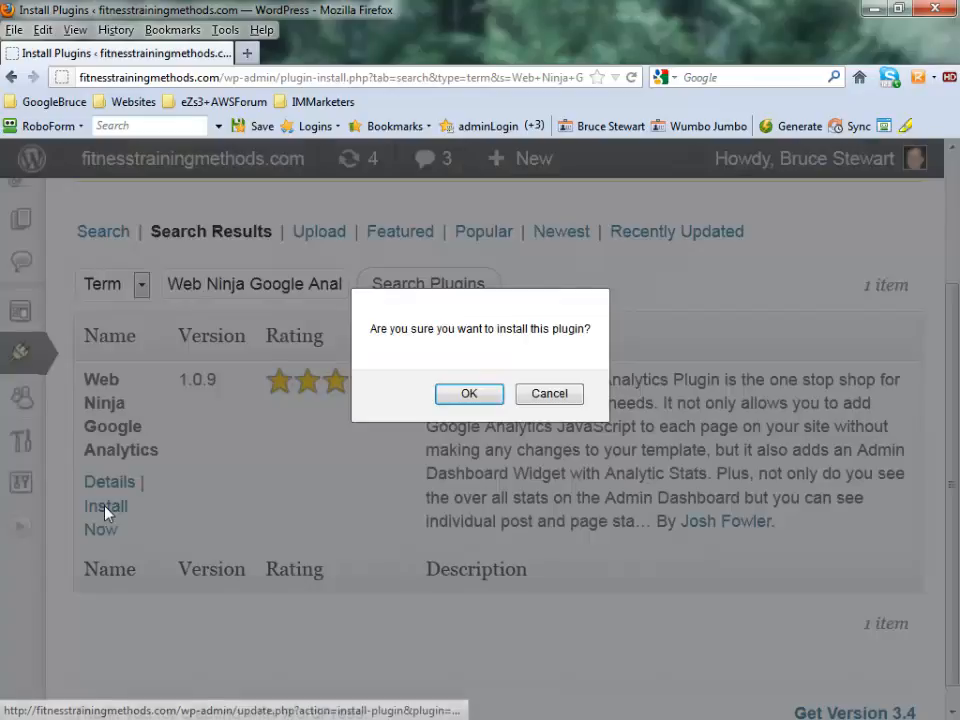
left_click(469, 394)
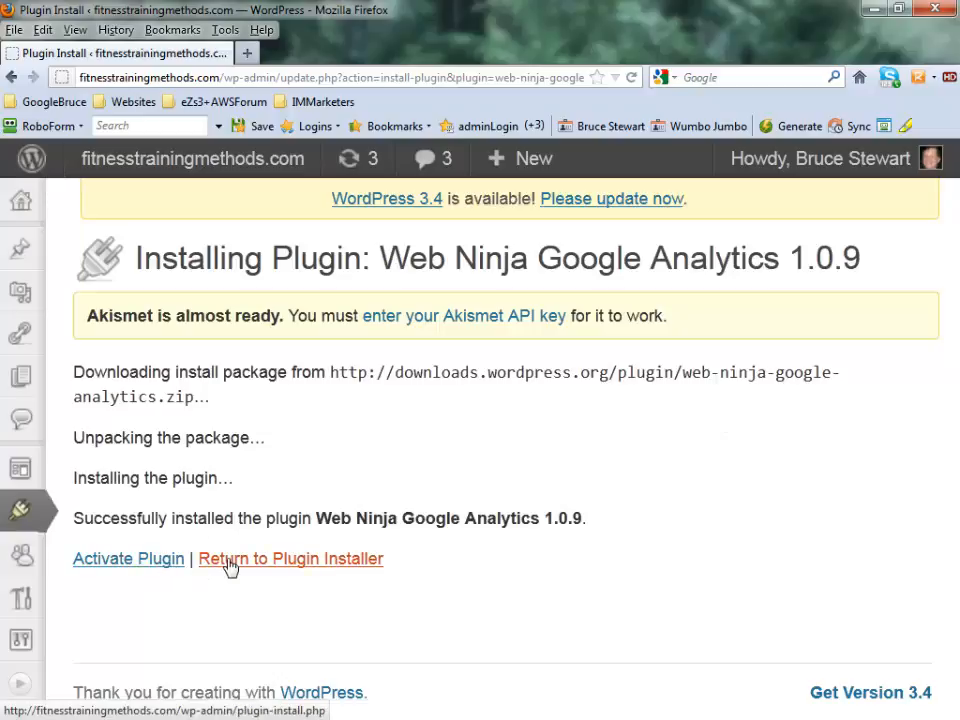
left_click(283, 566)
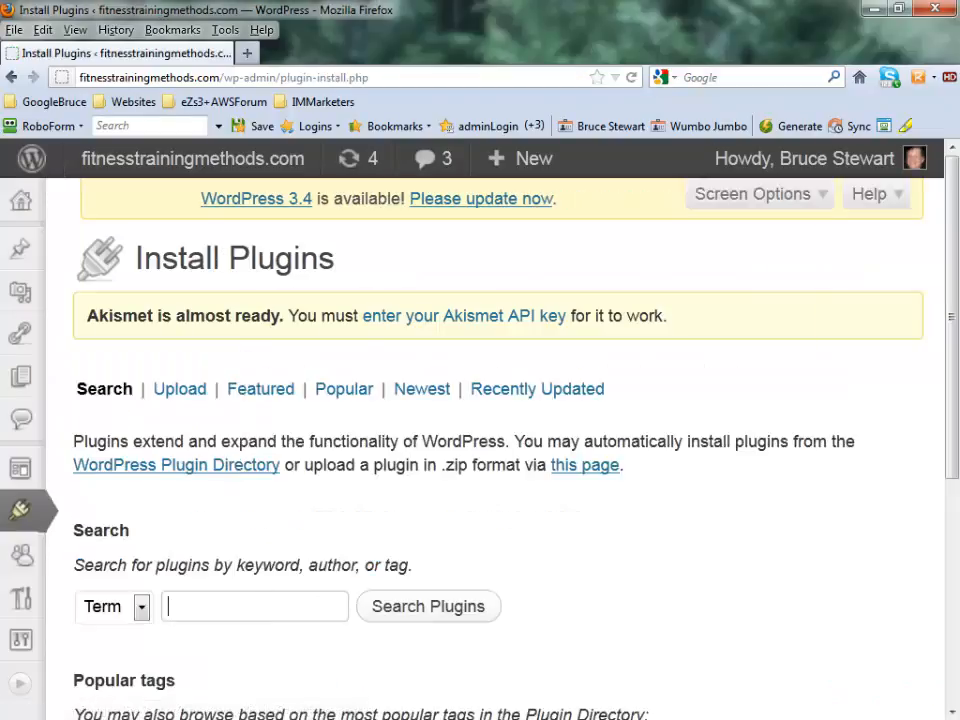
Switch to XMind, copy the topic name "Audio-Player" from the plugin list, and move the un-maximized XMind window off the browser.
key("alt+Tab")
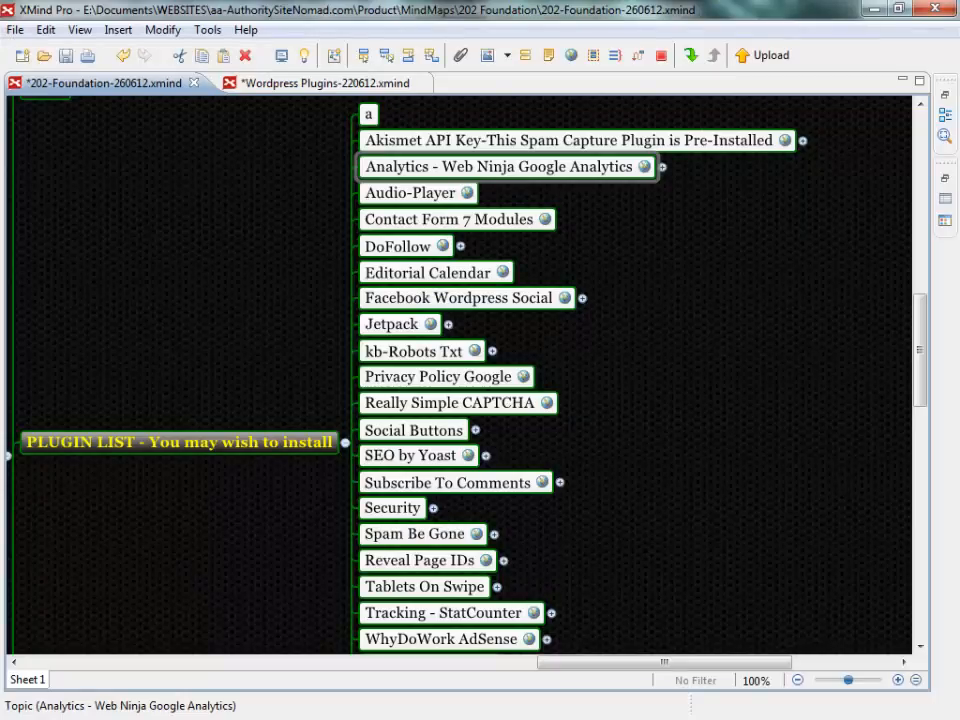
left_click(414, 196)
left_click(413, 194)
key("ctrl+c")
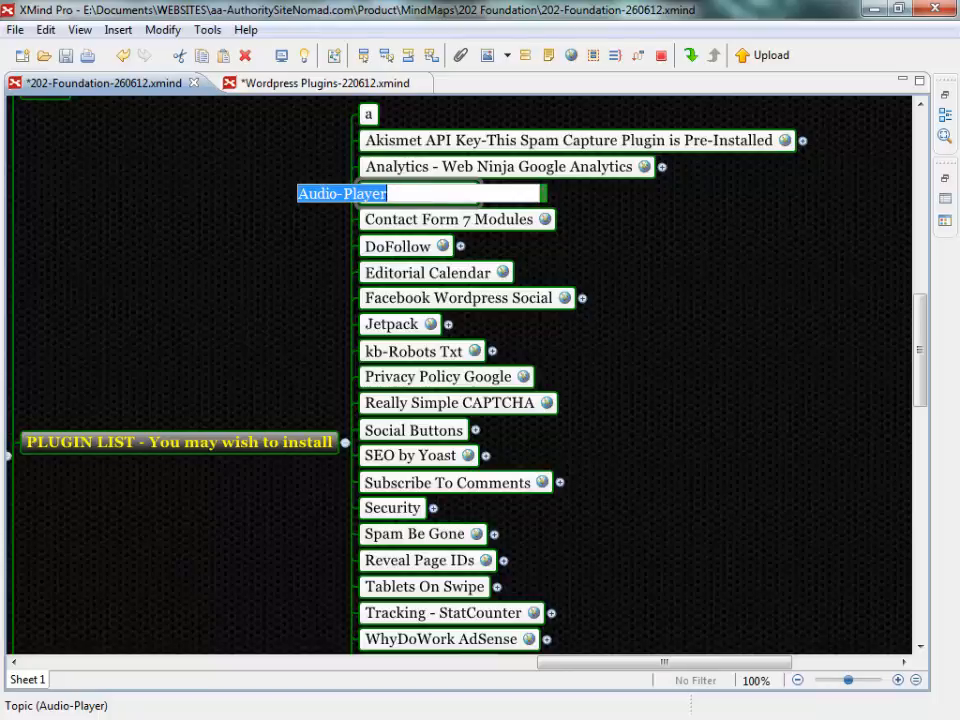
double_click(772, 12)
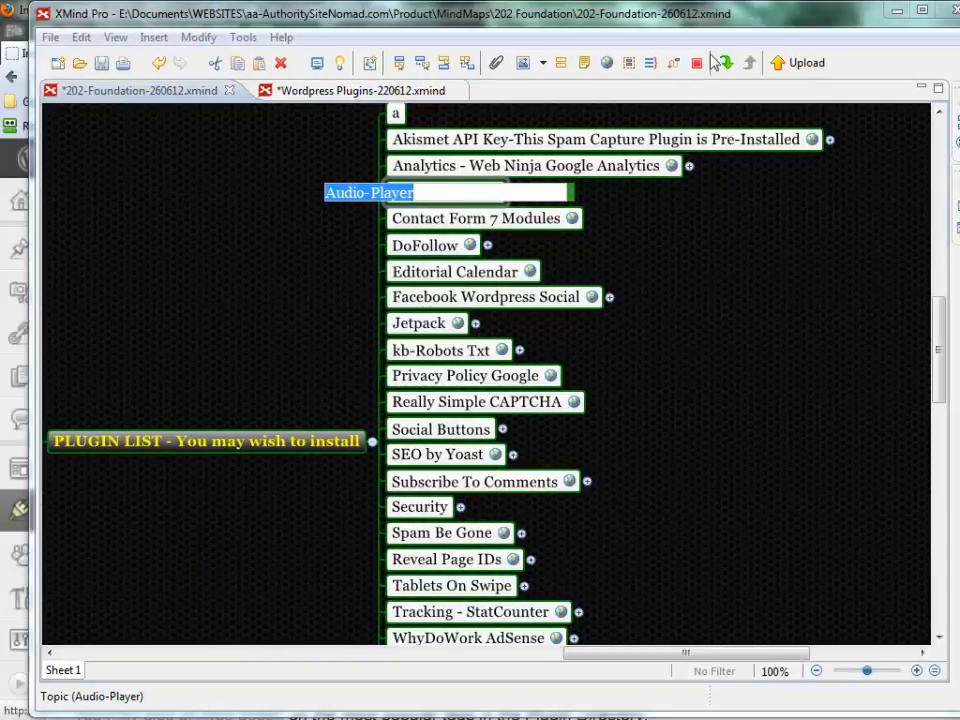
left_click_drag(772, 17, 0, 50)
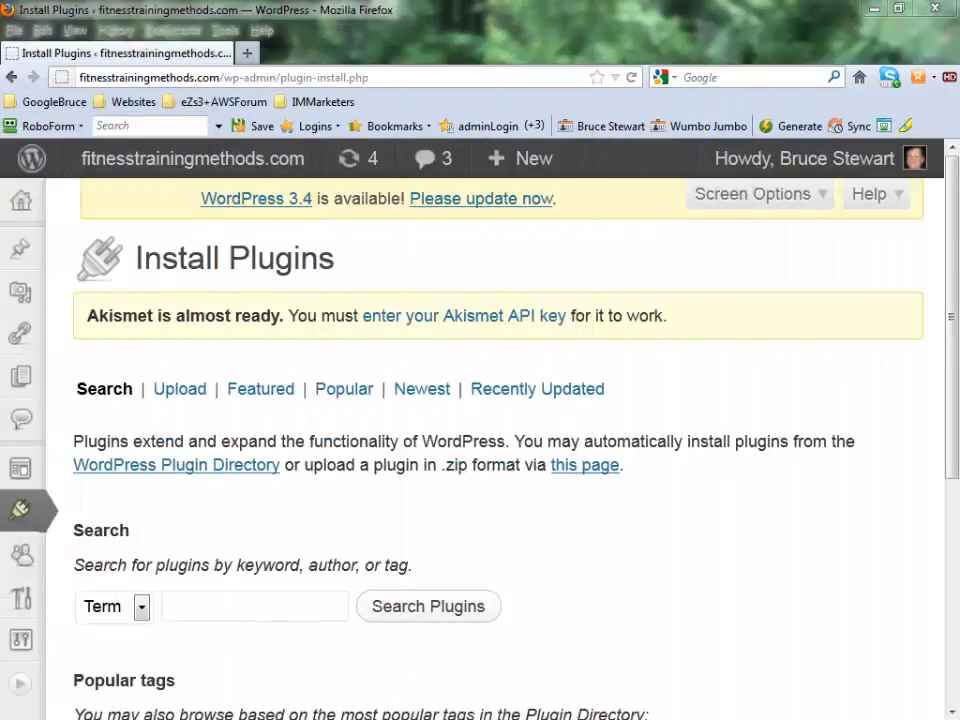
Search the plugin directory by term for the copied name "Audio-Player".
left_click(216, 604)
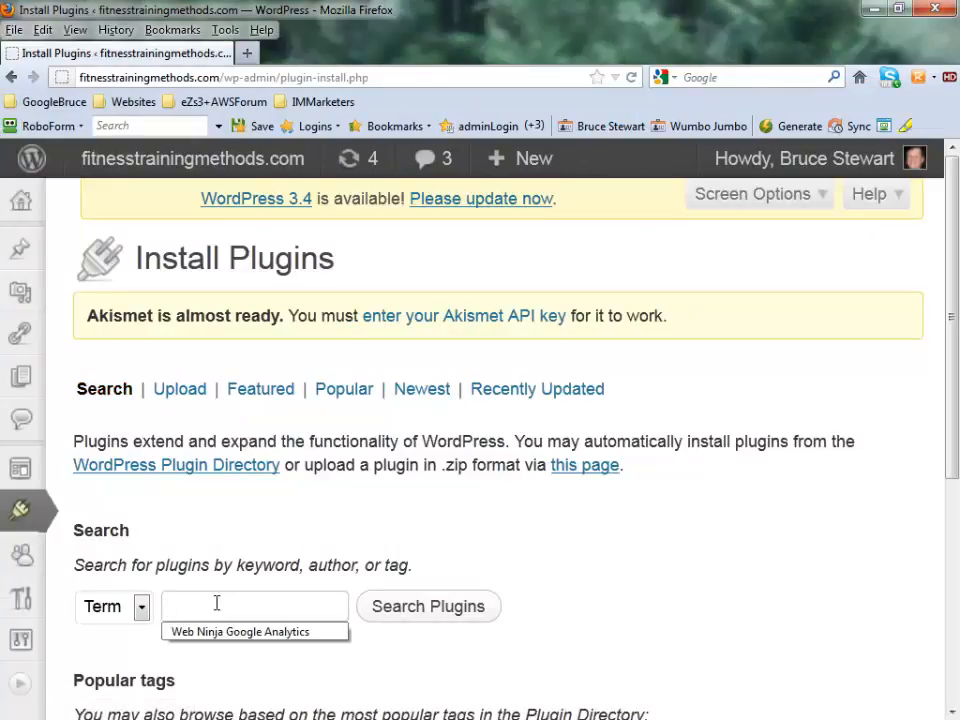
key("ctrl+v")
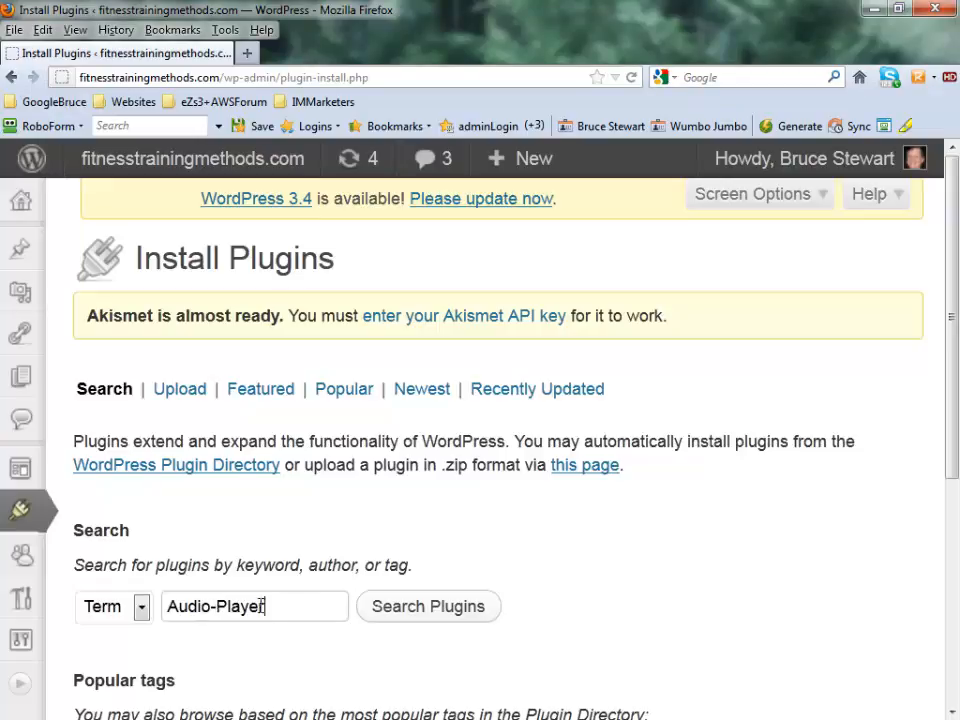
left_click(431, 620)
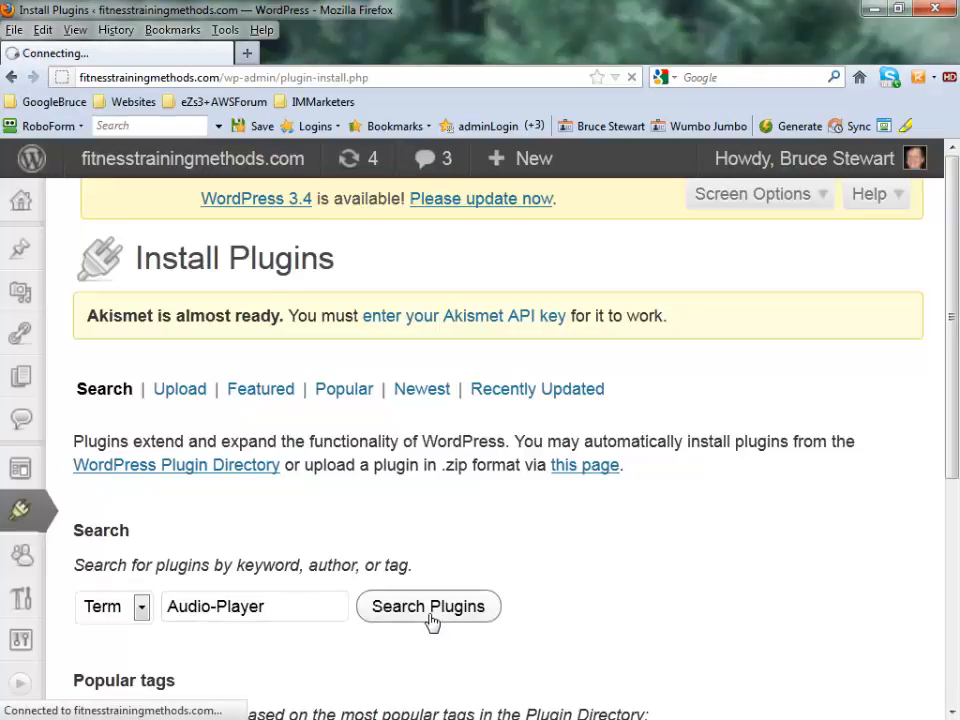
Install the Audio Player plugin from the search results and confirm the installation.
scroll(618, 275, "down", 5)
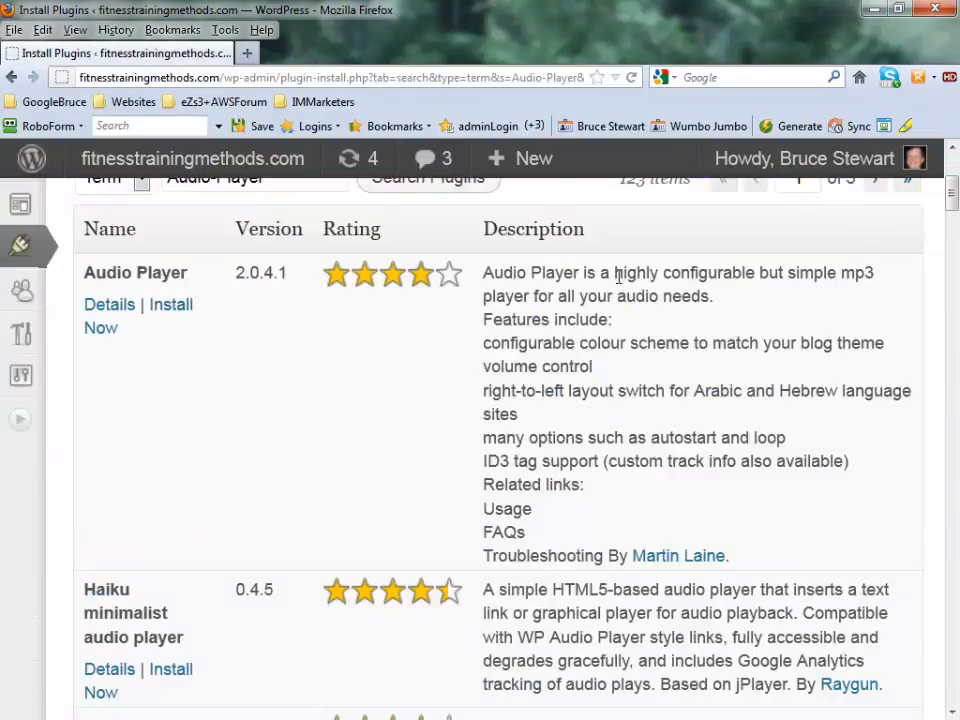
left_click(186, 310)
left_click(469, 394)
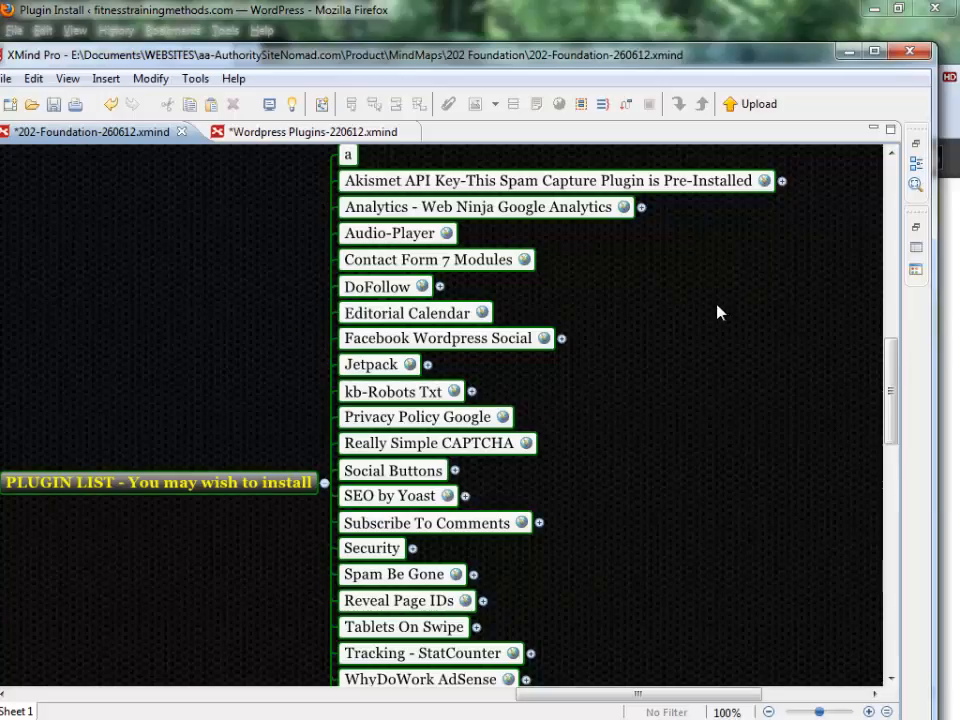
Look through the XMind plugin list, minimize its window, and activate the installed Audio Player plugin.
scroll(716, 313, "down", 3)
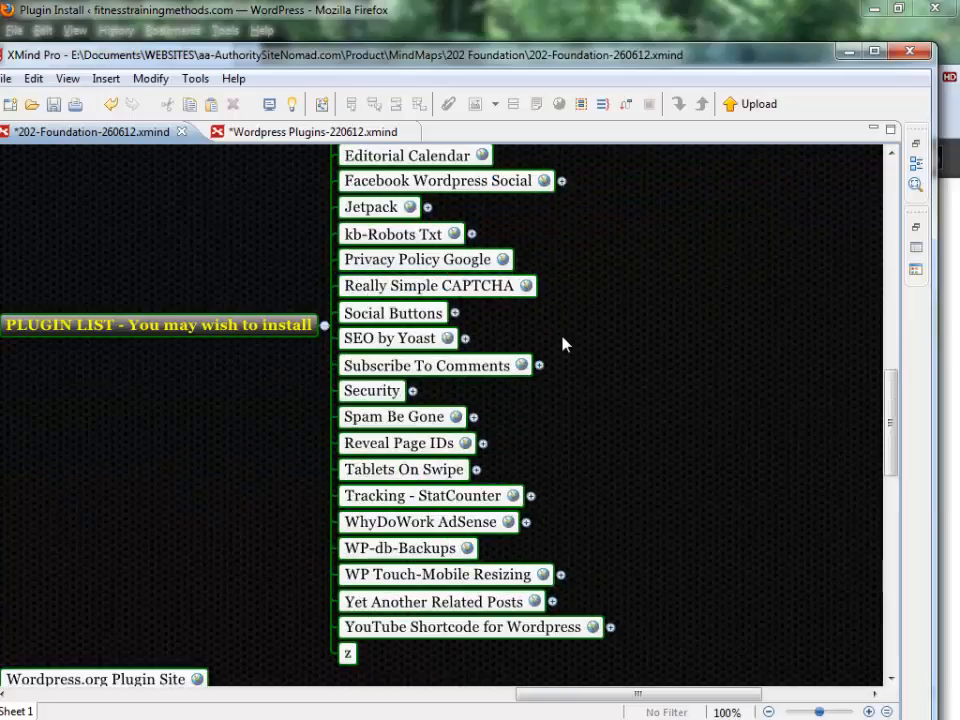
scroll(564, 343, "up", 1)
scroll(564, 343, "down", 2)
scroll(564, 343, "up", 2)
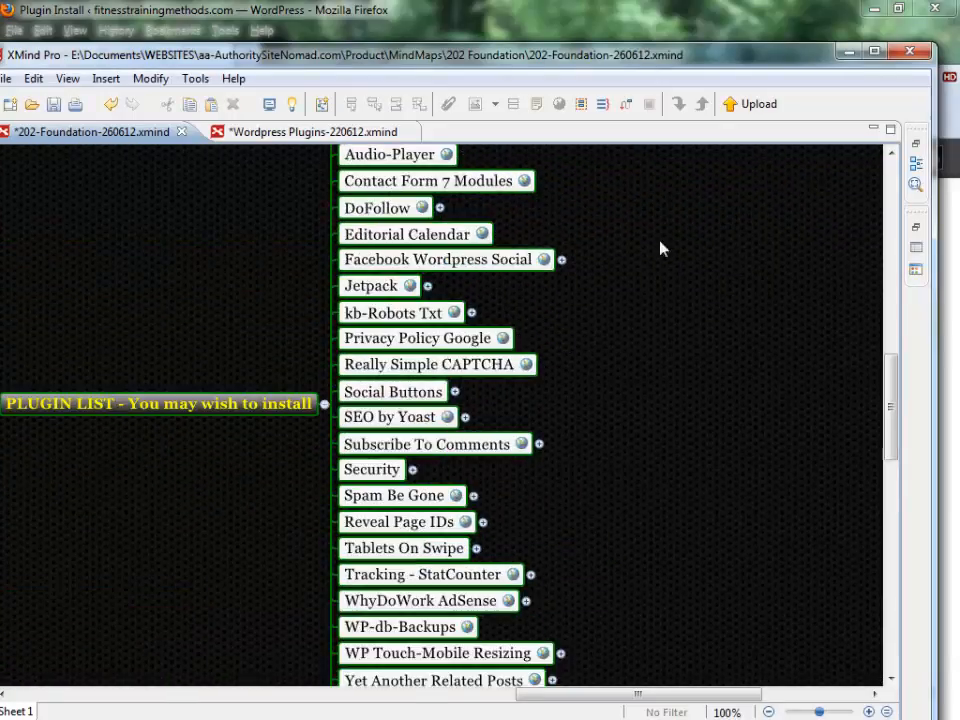
left_click(845, 52)
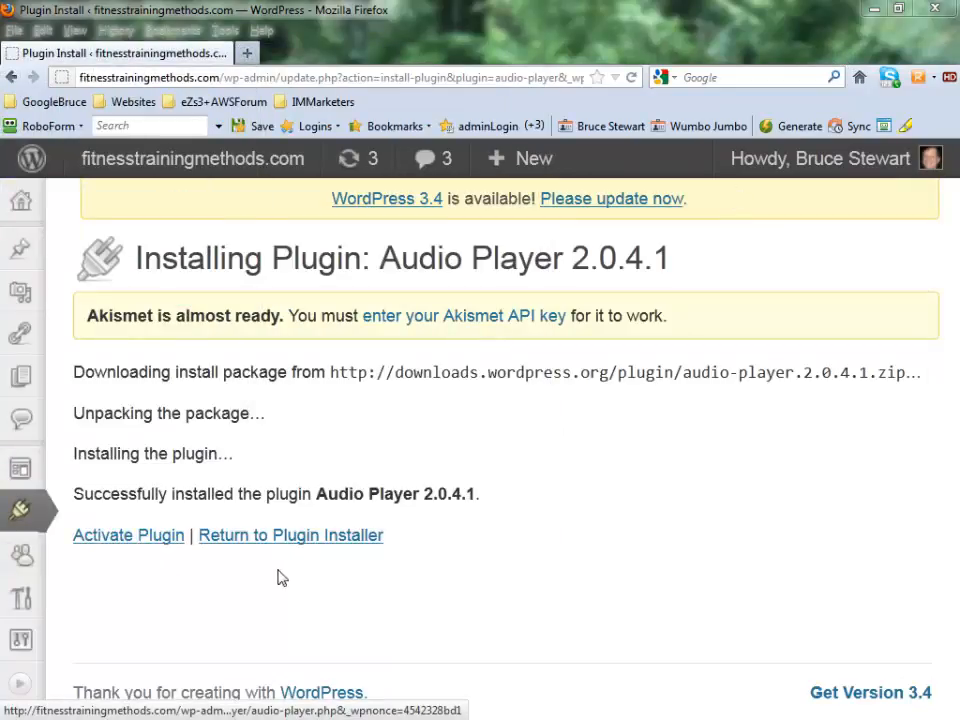
left_click(157, 540)
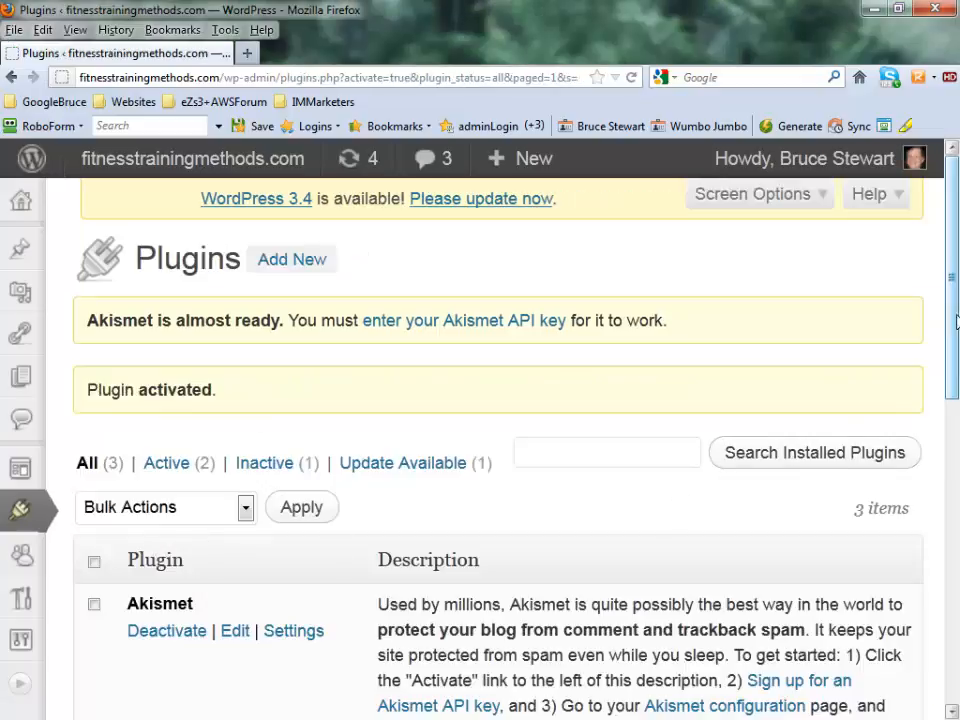
Select Web Ninja Google Analytics in the installed plugins and activate it with a bulk action.
left_click_drag(952, 319, 955, 610)
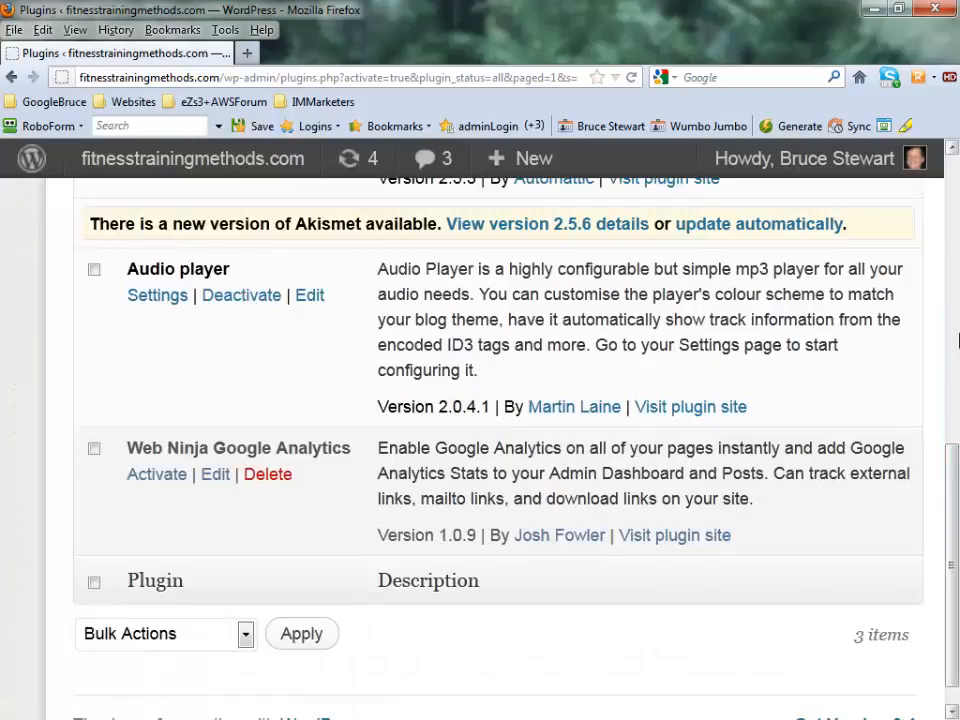
scroll(949, 484, "down", 1)
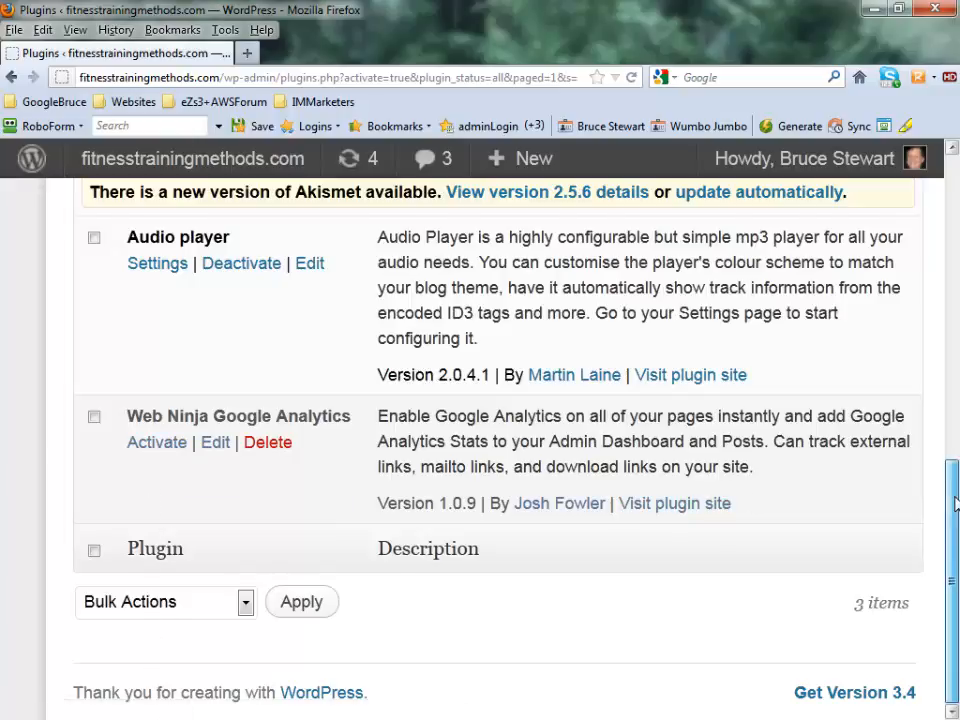
scroll(954, 500, "up", 1)
scroll(954, 500, "up", 2)
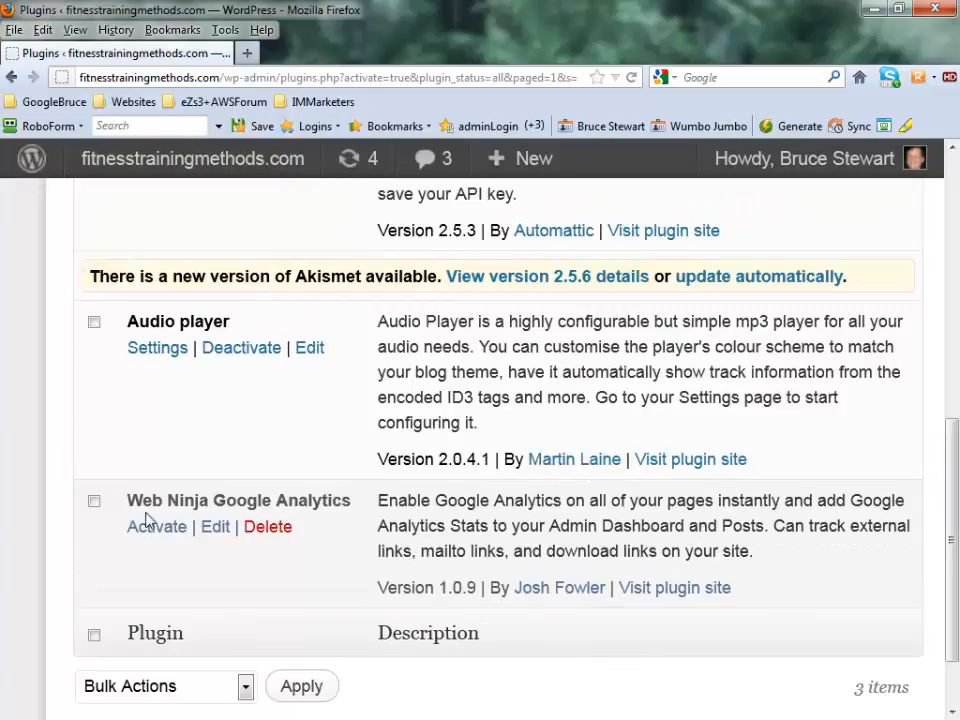
left_click(96, 504)
scroll(955, 494, "up", 5)
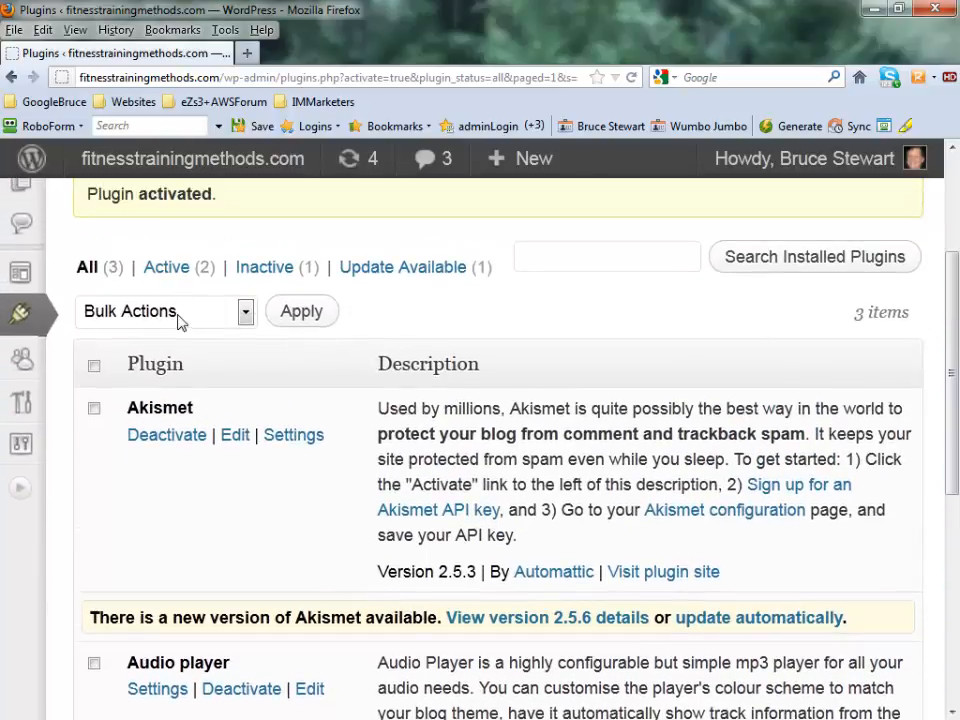
left_click(246, 315)
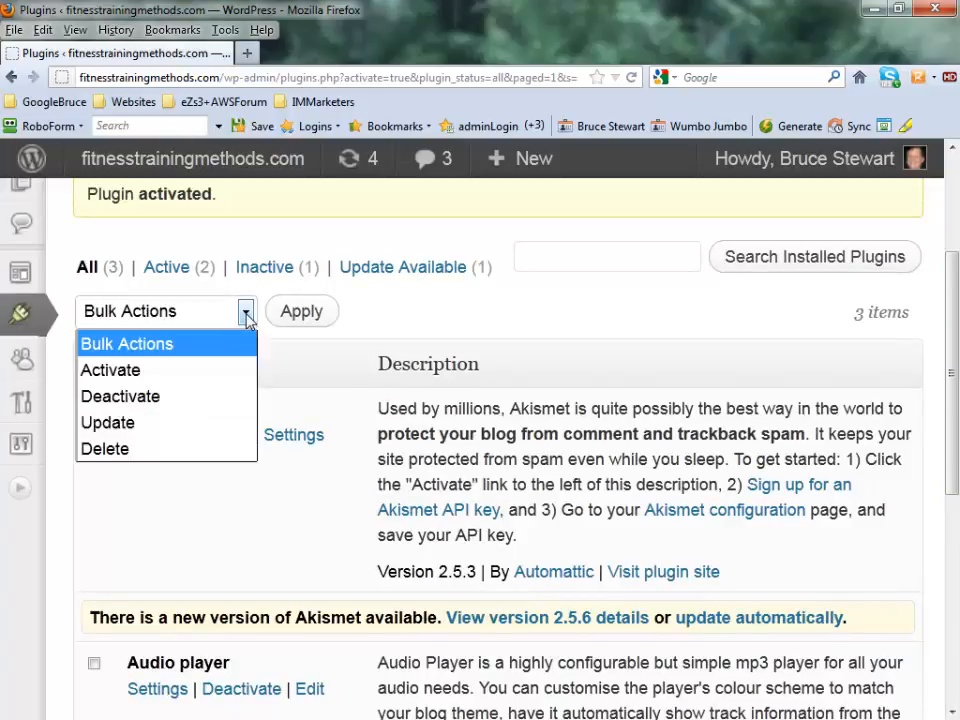
left_click(120, 372)
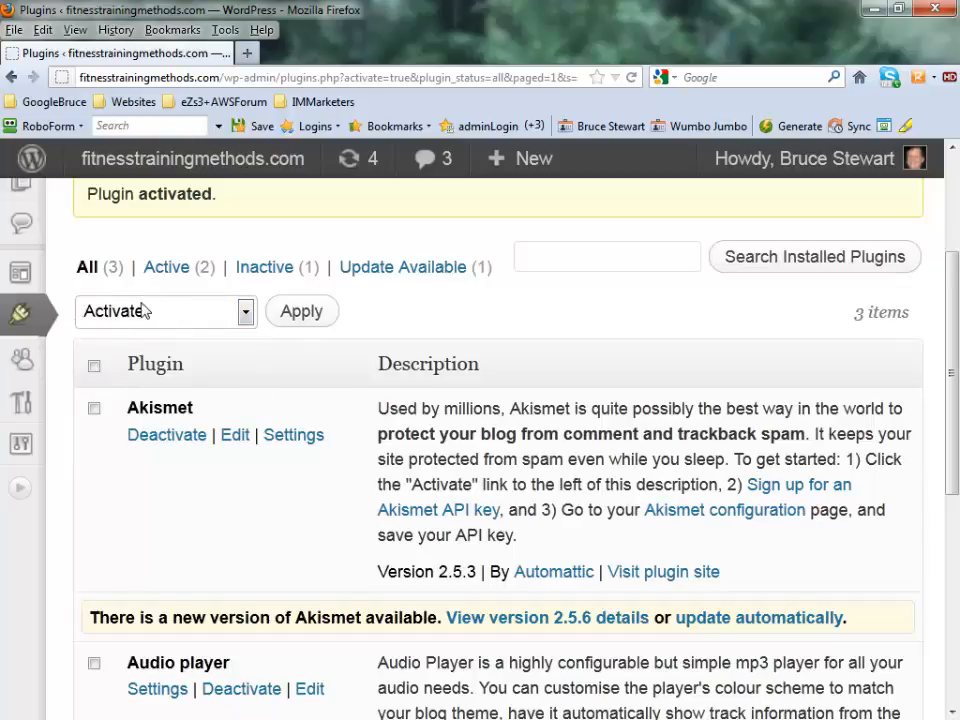
left_click(302, 314)
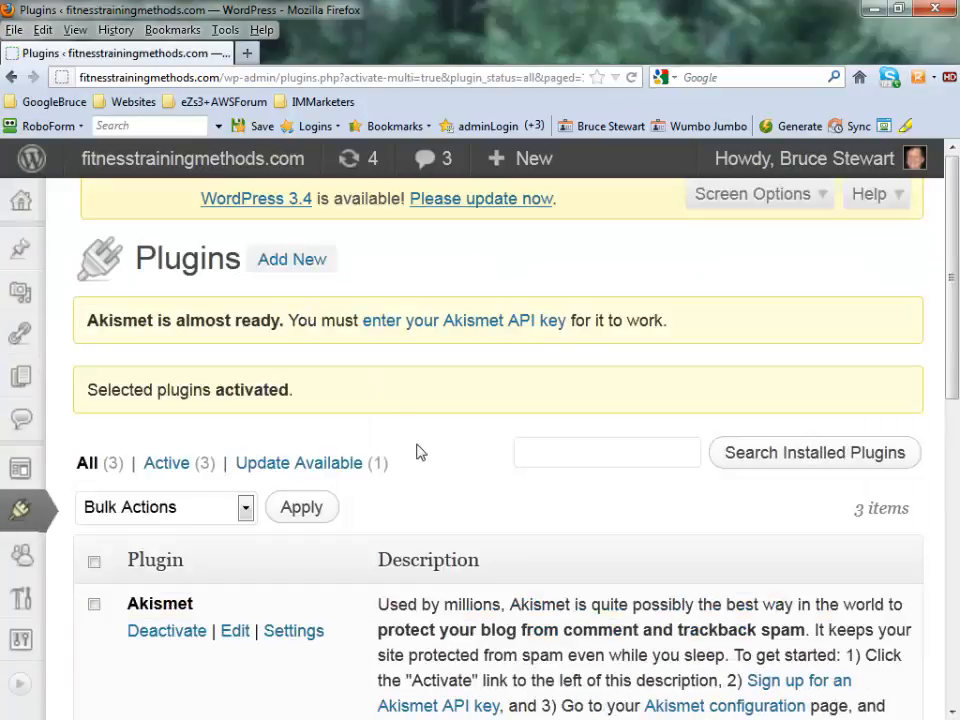
Select Akismet in the installed plugins and update it with a bulk action.
scroll(420, 453, "down", 5)
scroll(418, 445, "down", 2)
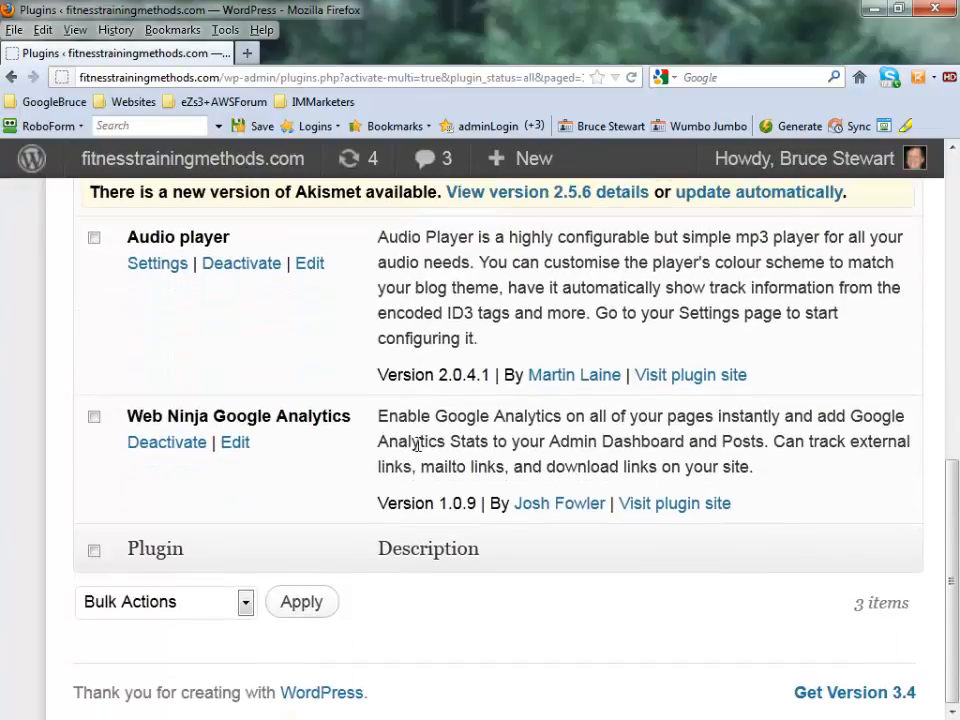
scroll(419, 450, "up", 4)
scroll(420, 450, "up", 2)
scroll(418, 454, "down", 2)
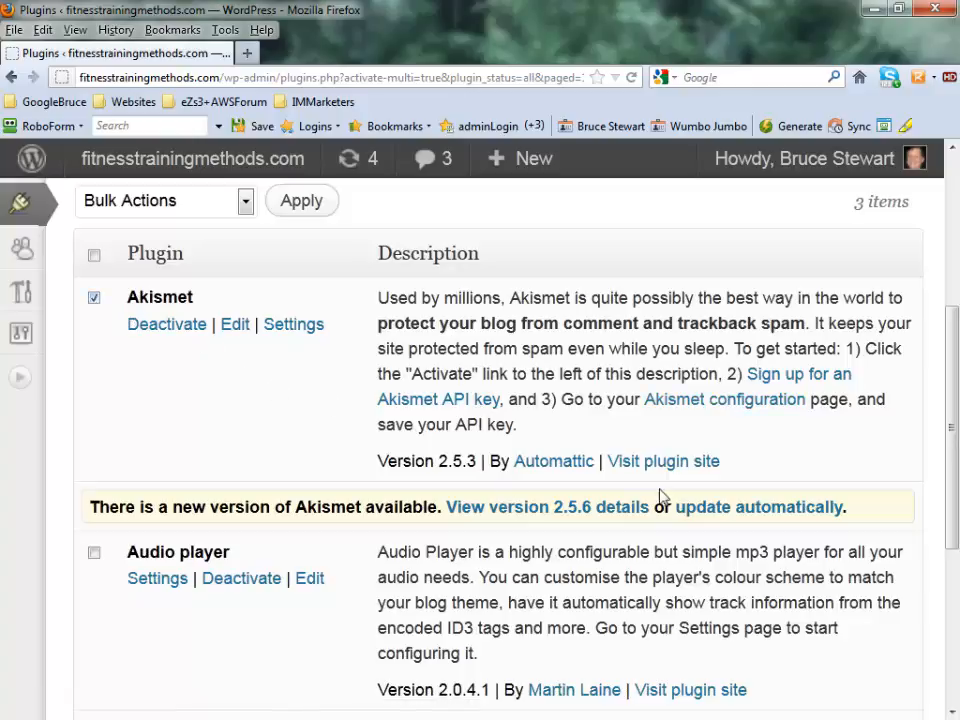
scroll(210, 405, "up", 3)
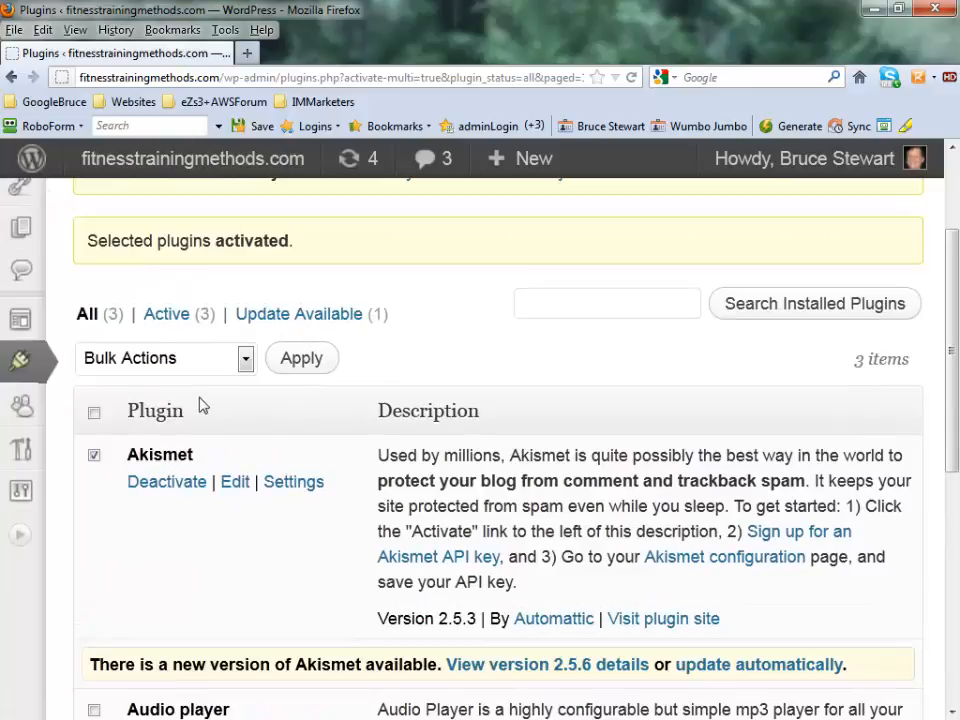
left_click(244, 362)
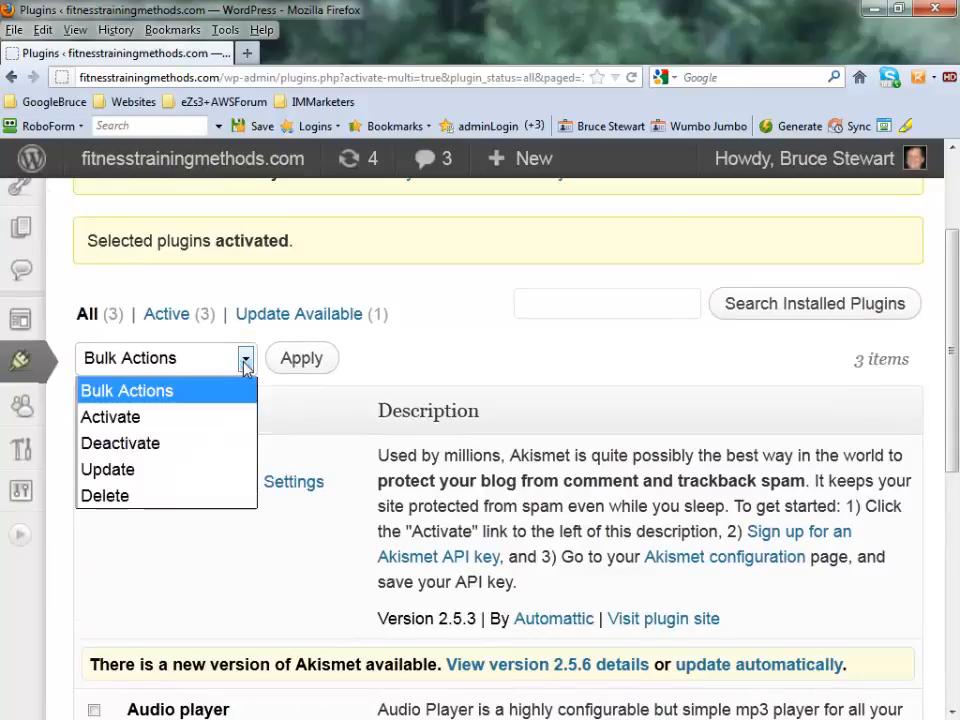
left_click(112, 469)
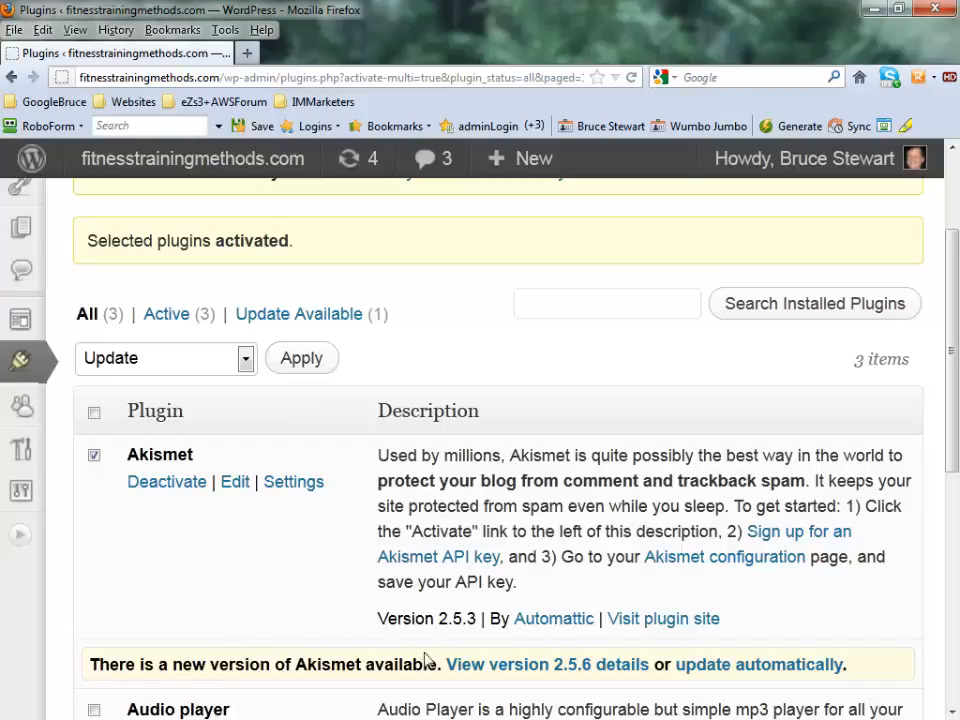
left_click(302, 361)
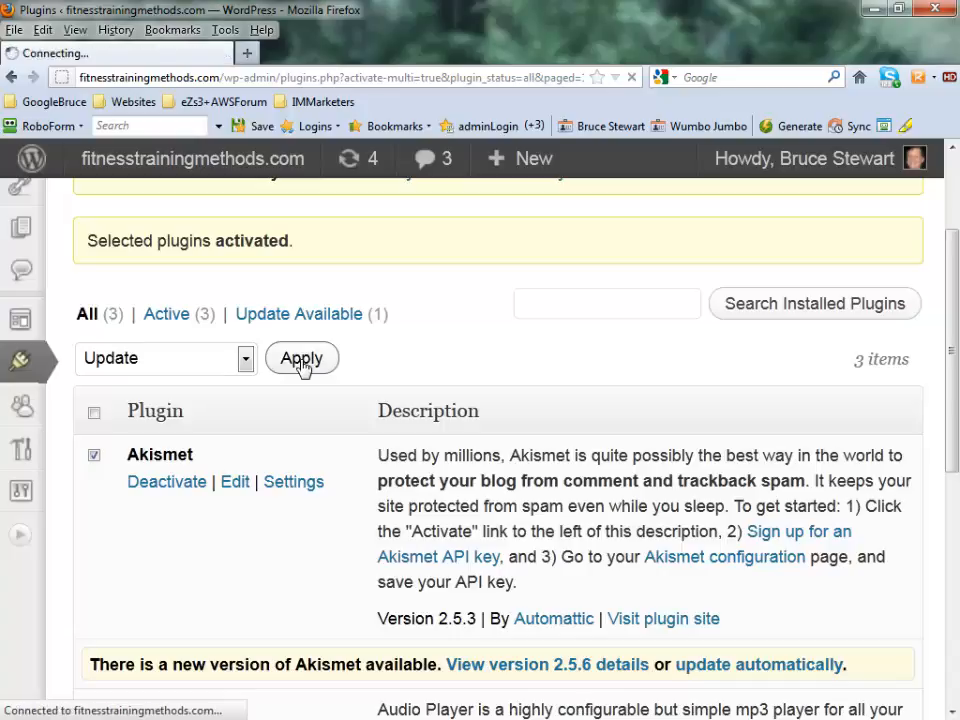
Return to the Plugins page and check the versions and status of the installed plugins.
scroll(218, 306, "down", 5)
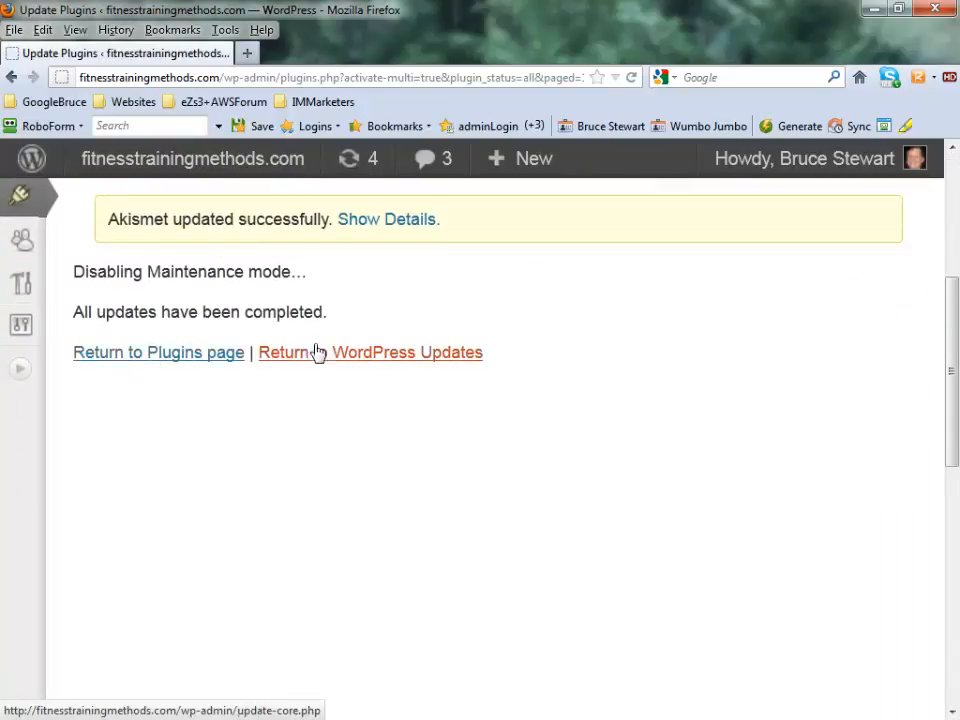
left_click(153, 363)
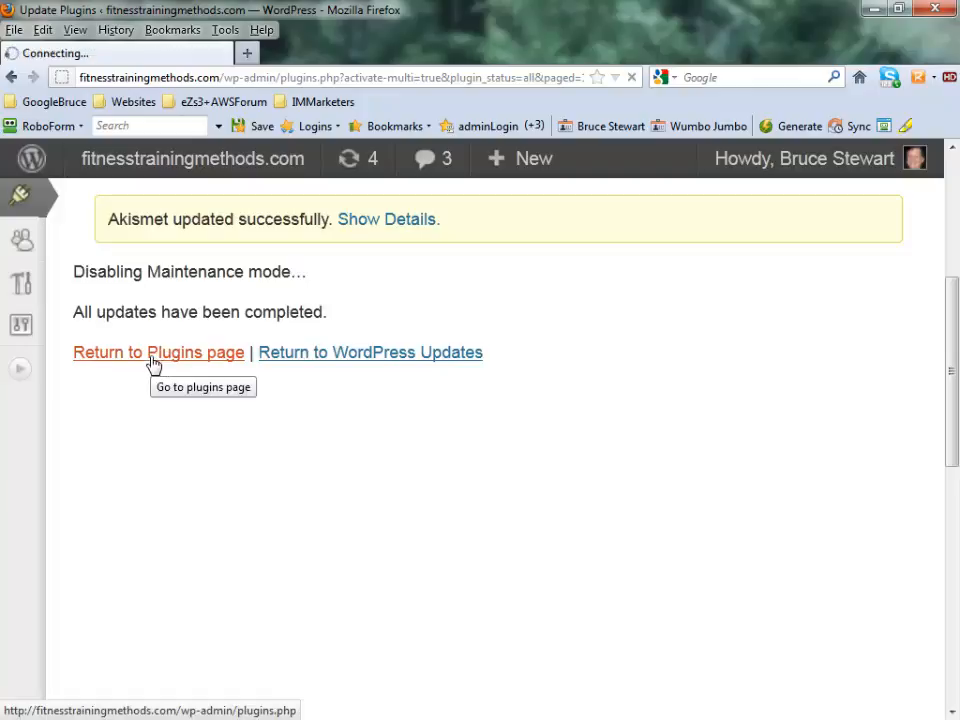
scroll(366, 339, "down", 5)
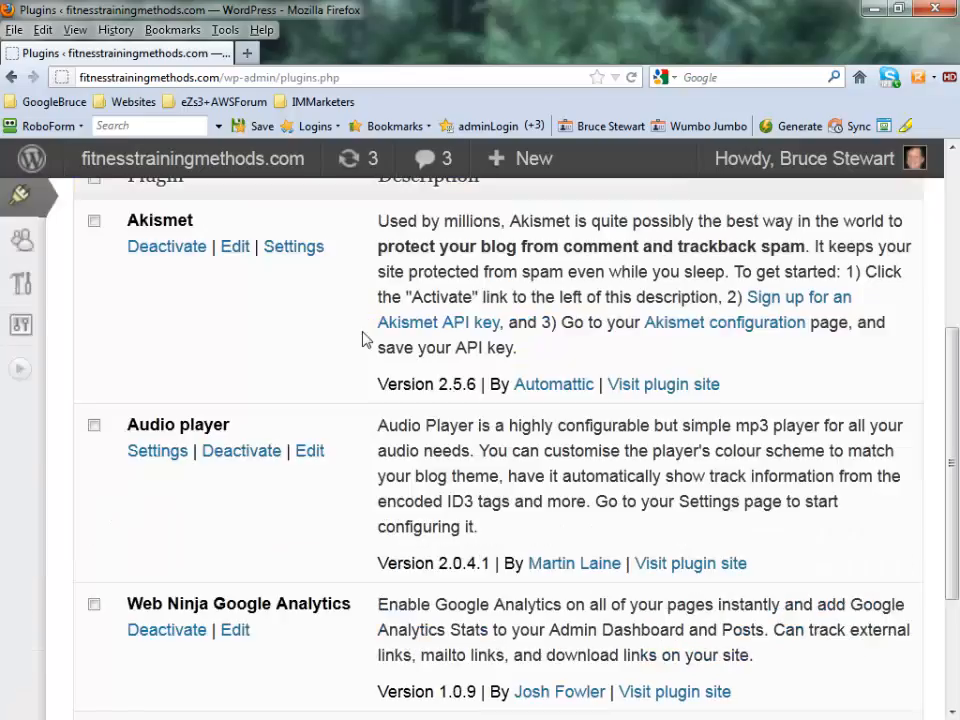
scroll(364, 337, "down", 3)
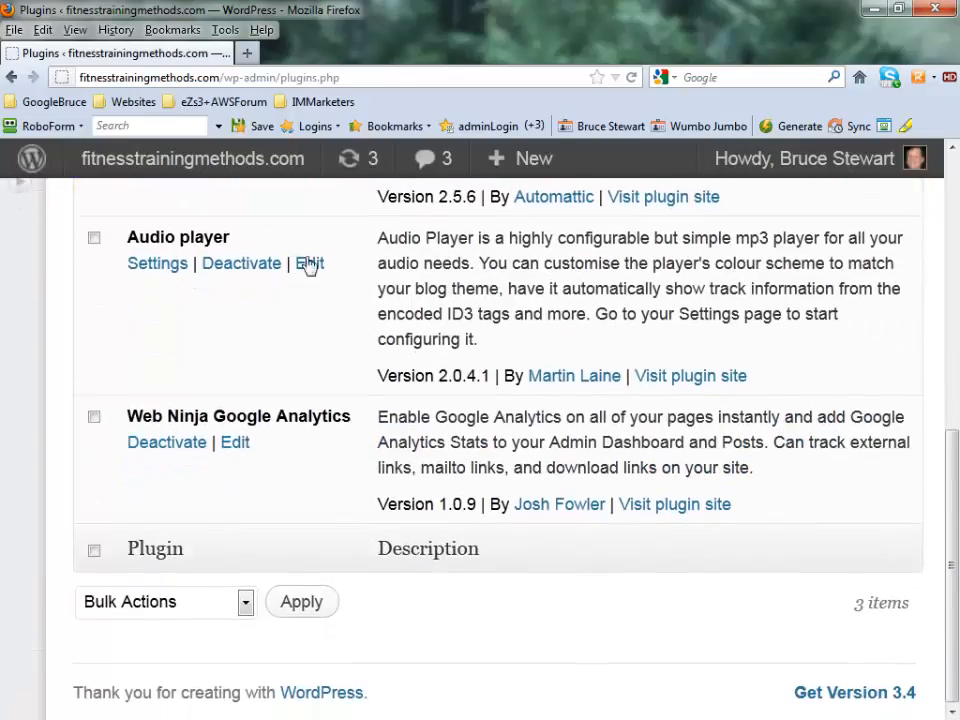
scroll(229, 484, "up", 5)
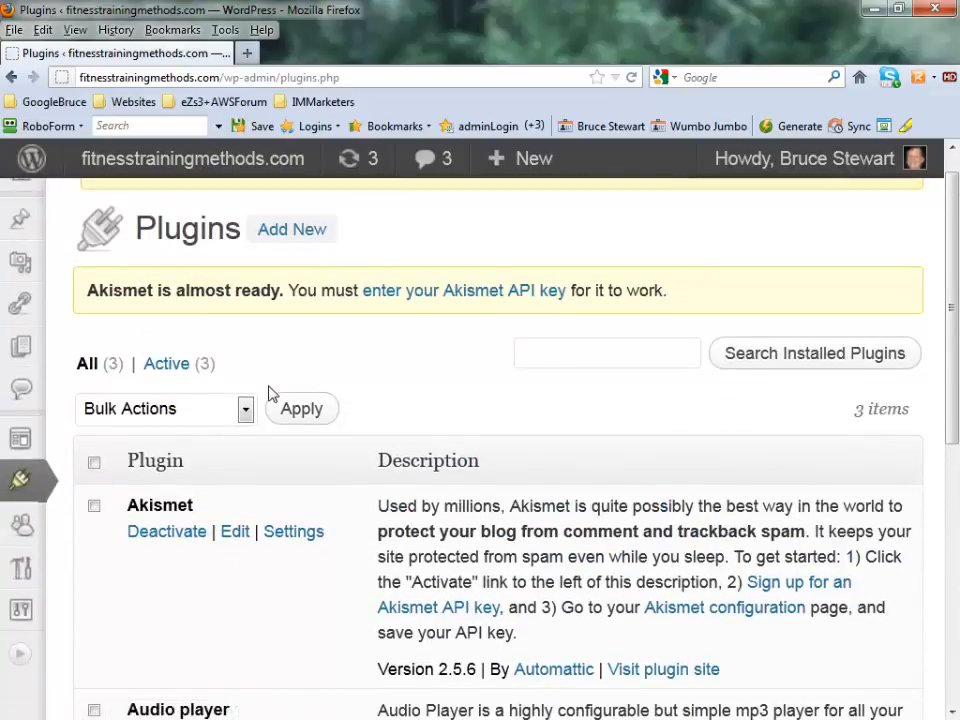
Open the bookmarked cPanel page of FitnessTrainingMethods.com in a new browser tab.
left_click(247, 55)
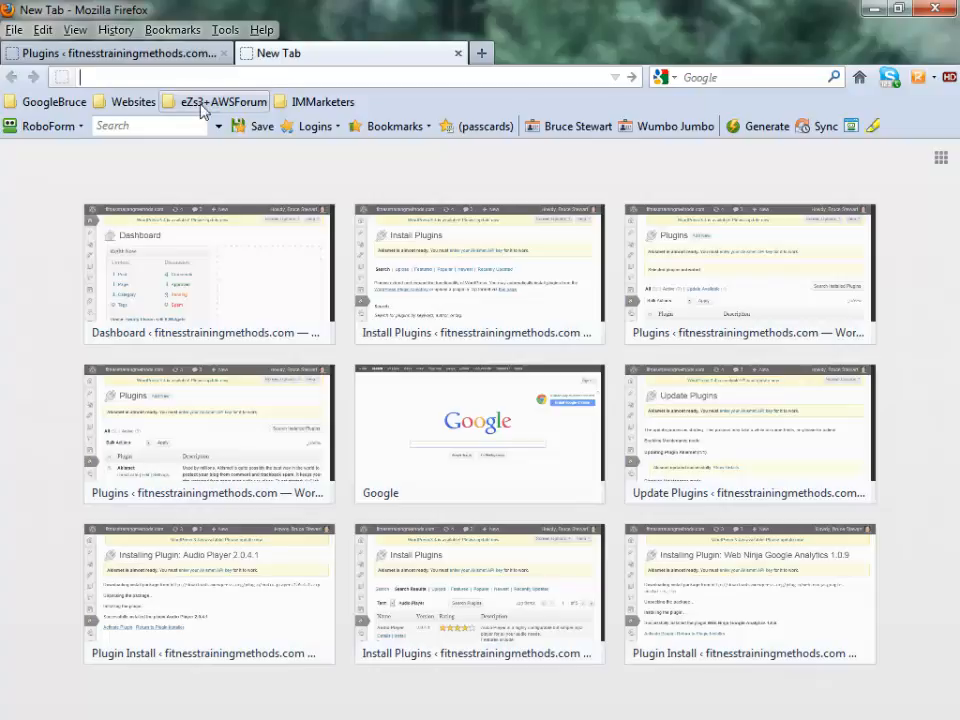
left_click(146, 104)
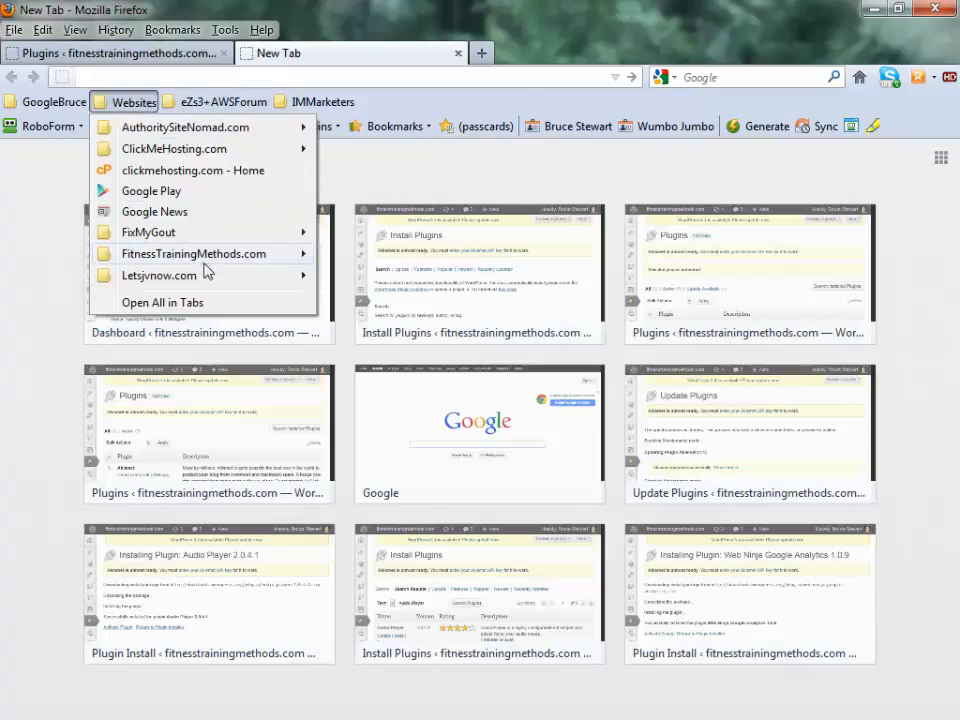
mouse_move(206, 256)
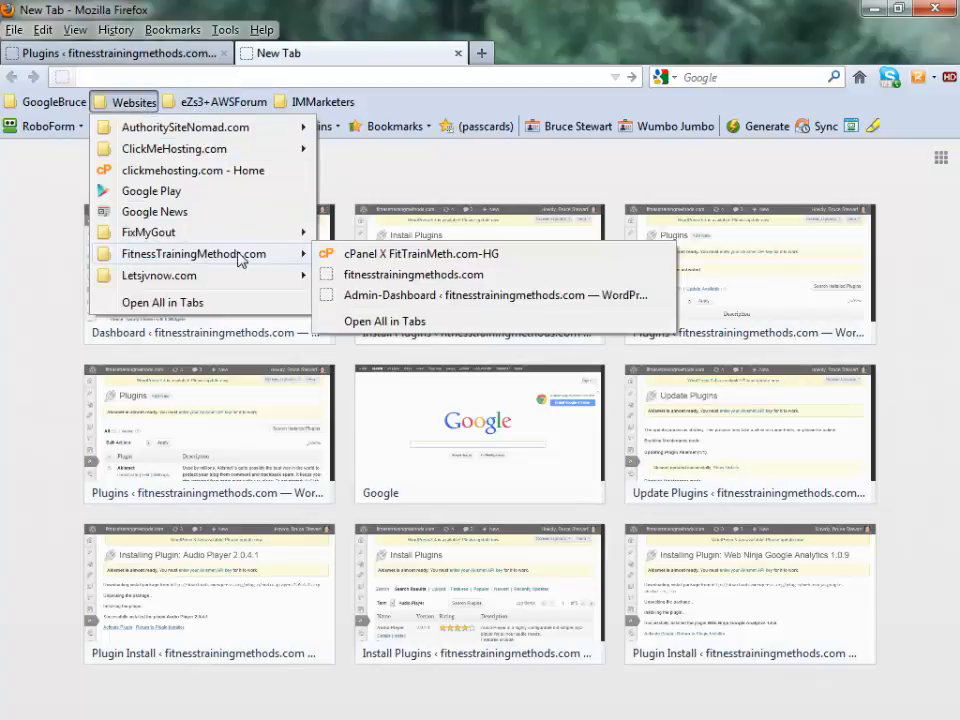
left_click(411, 256)
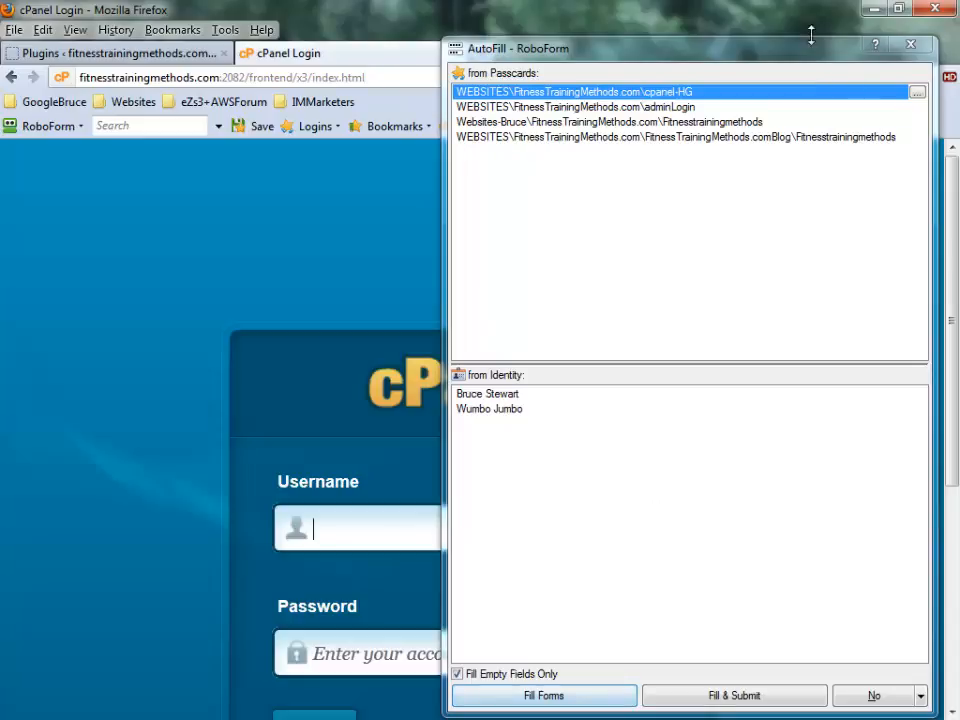
Fill in the cPanel username and password from the cpanel-HG passcard, log in, and dismiss the offer to remember the password.
left_click_drag(789, 54, 893, 60)
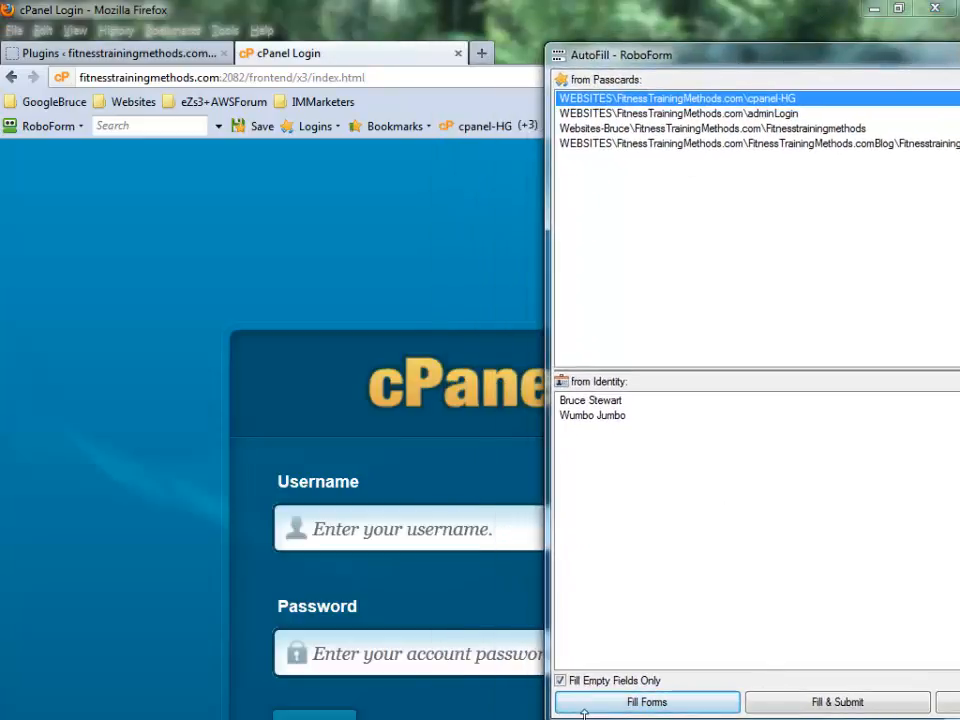
left_click(632, 701)
scroll(312, 580, "down", 2)
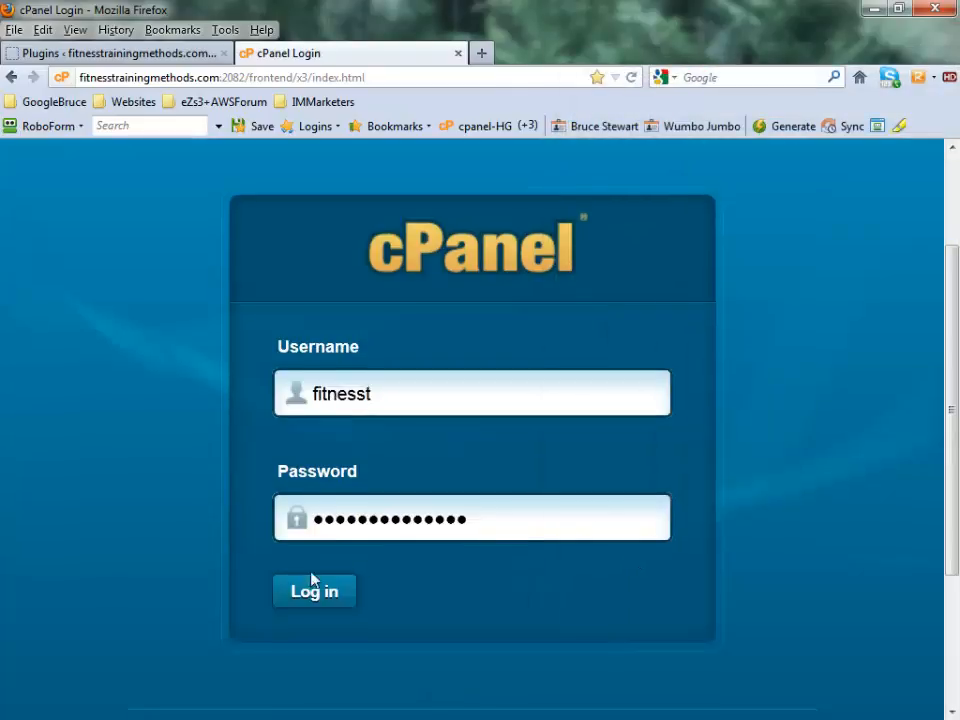
left_click(315, 590)
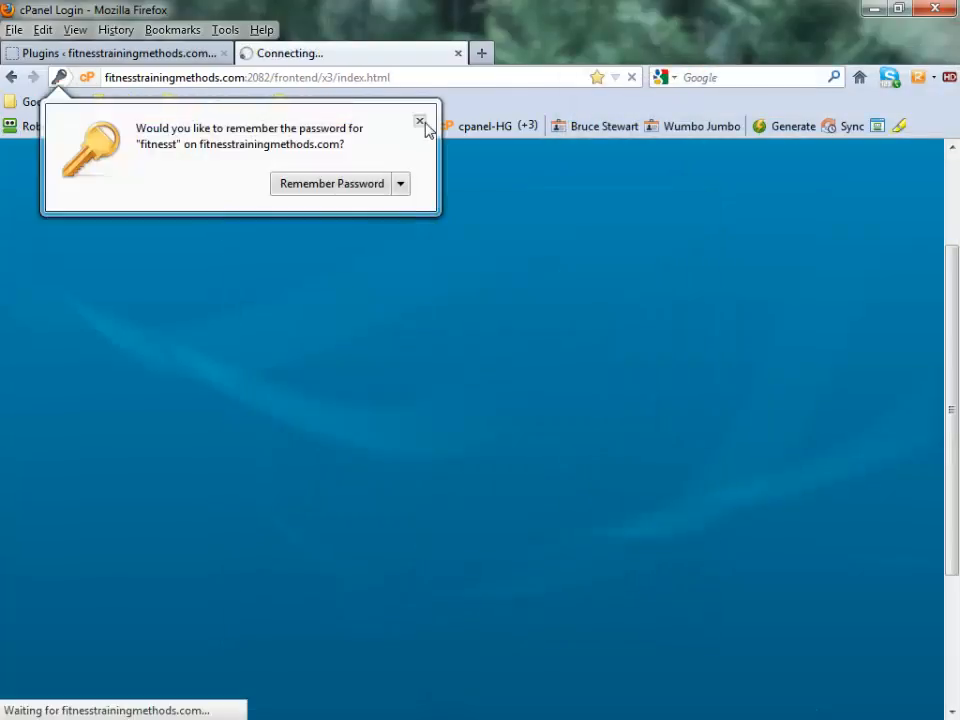
left_click(421, 123)
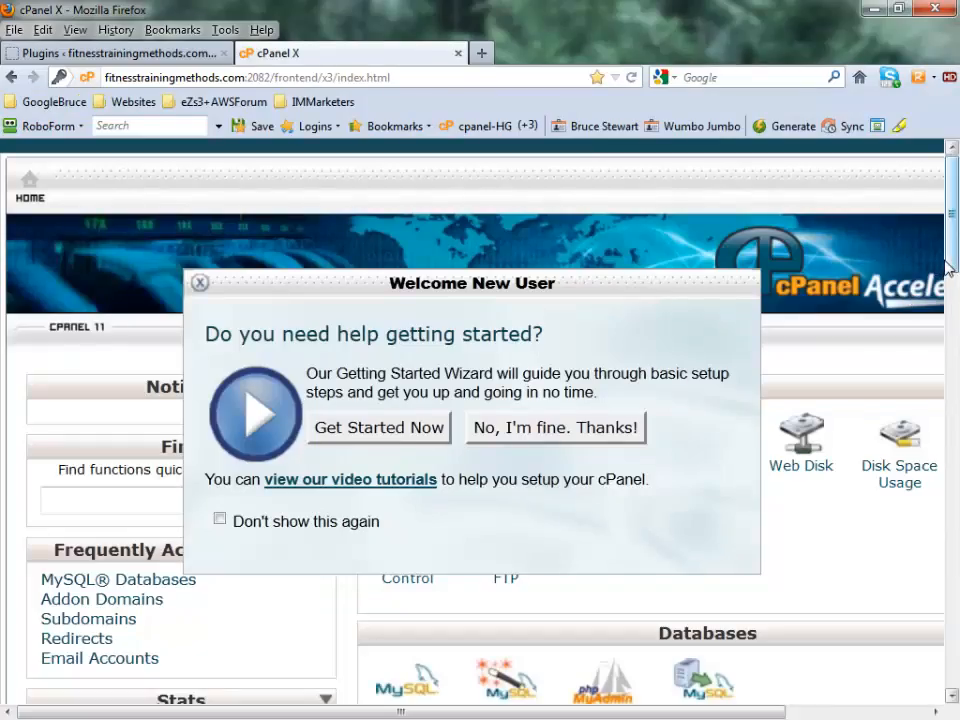
Decline the Getting Started Wizard and open File Manager at the Web Root (public_html/www) directory.
left_click(582, 437)
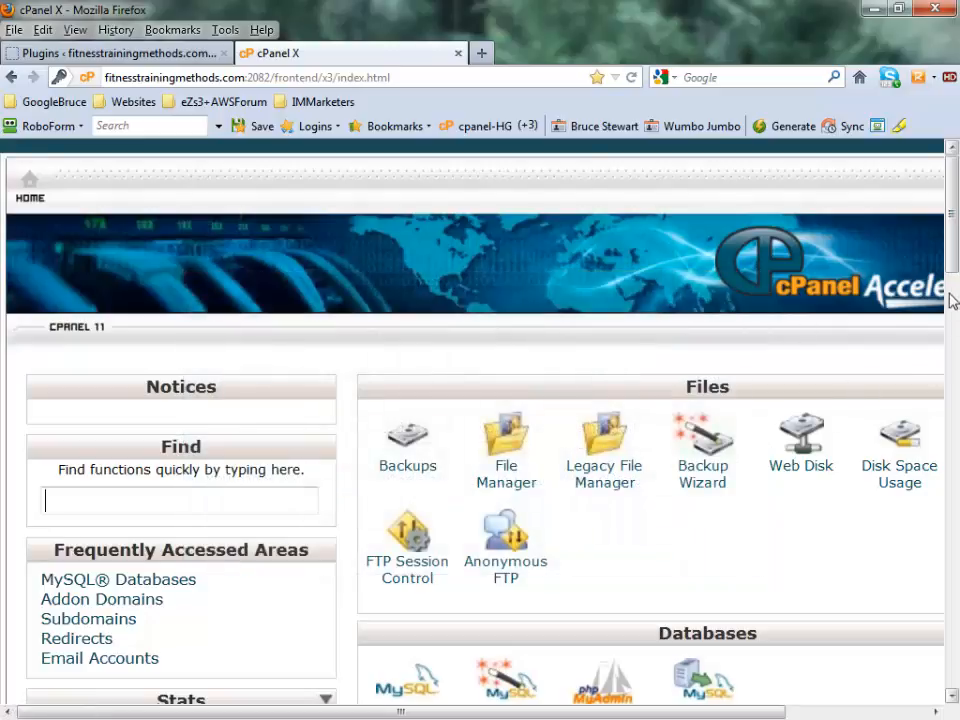
left_click_drag(952, 272, 950, 340)
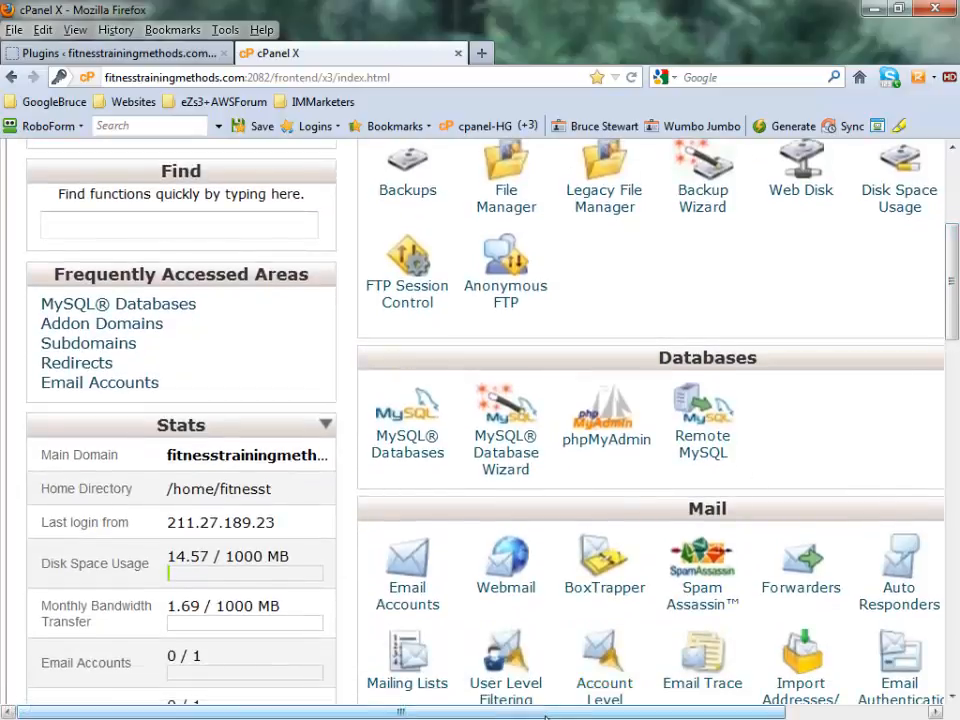
left_click_drag(553, 714, 693, 716)
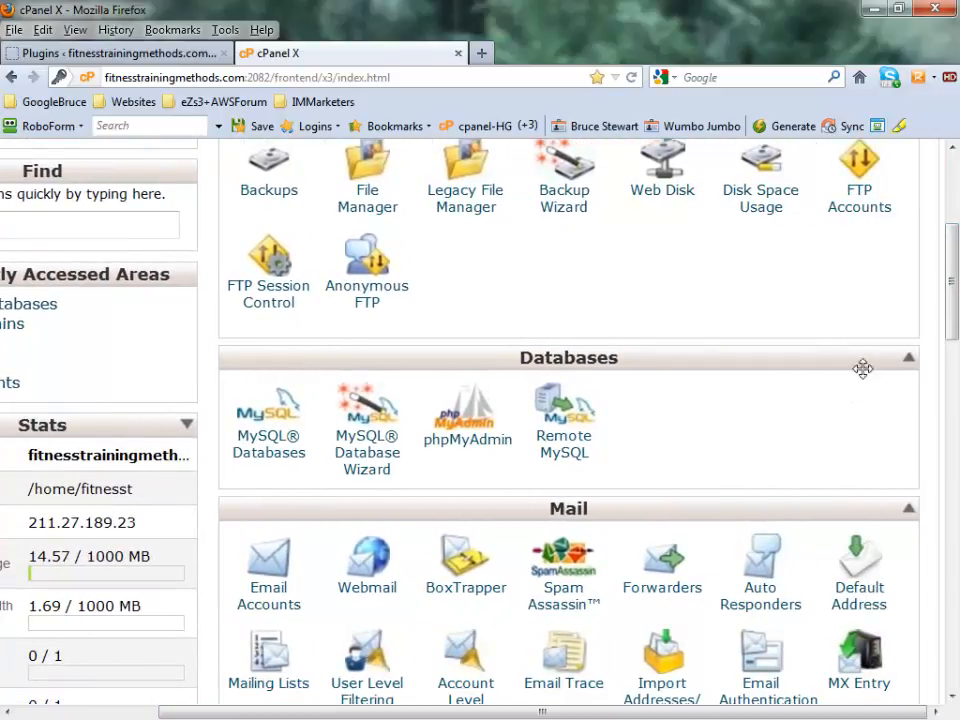
mouse_move(955, 318)
left_mouse_down()
mouse_move(955, 329)
mouse_move(955, 300)
left_mouse_up()
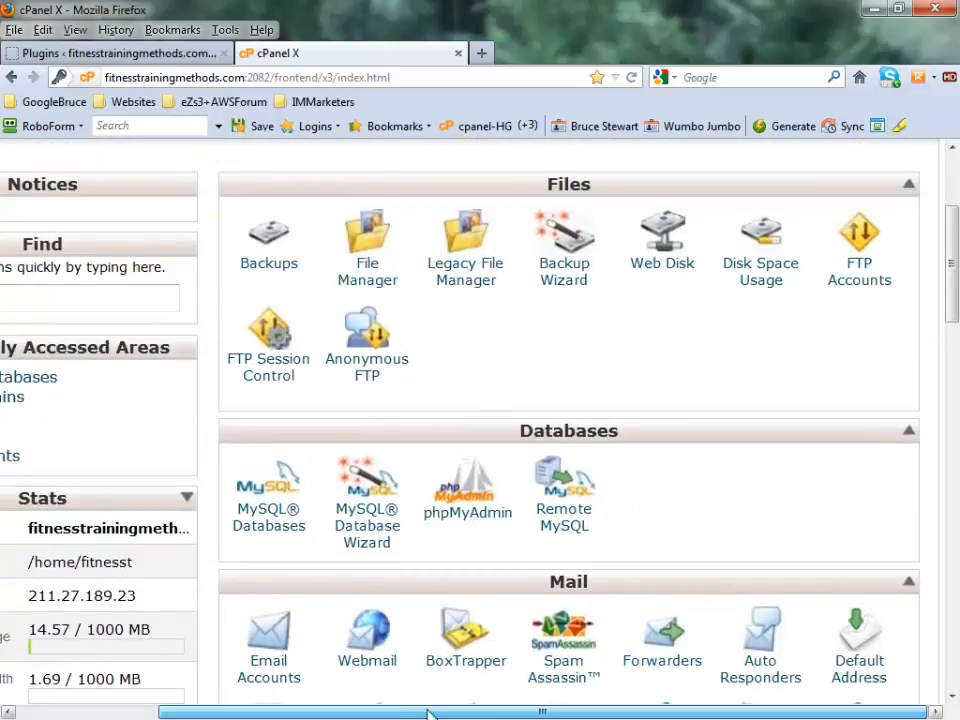
left_click(377, 280)
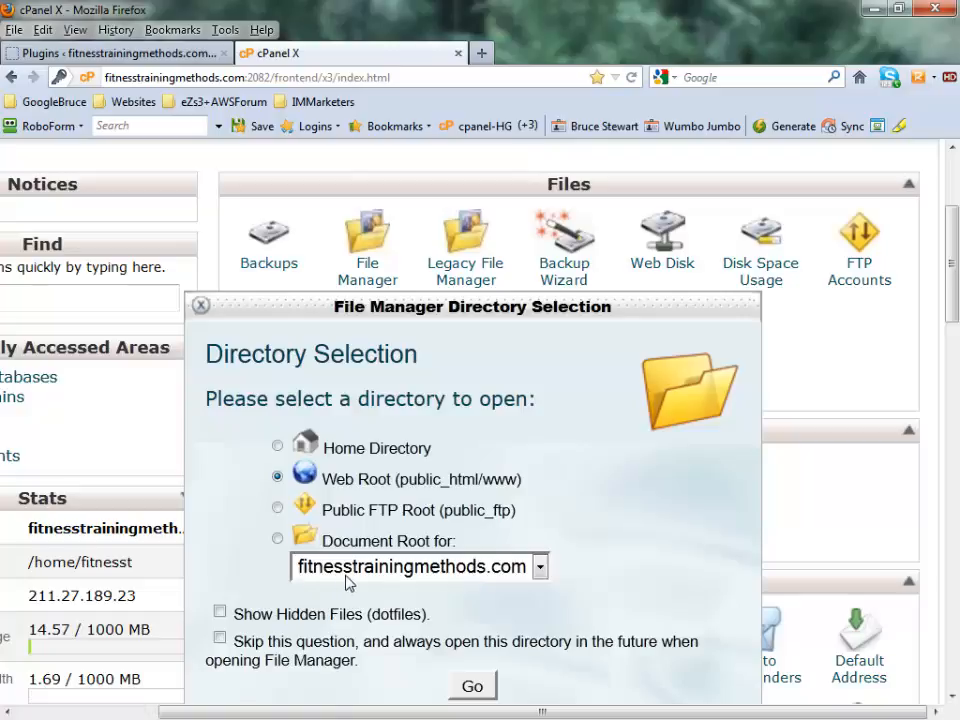
left_click(474, 686)
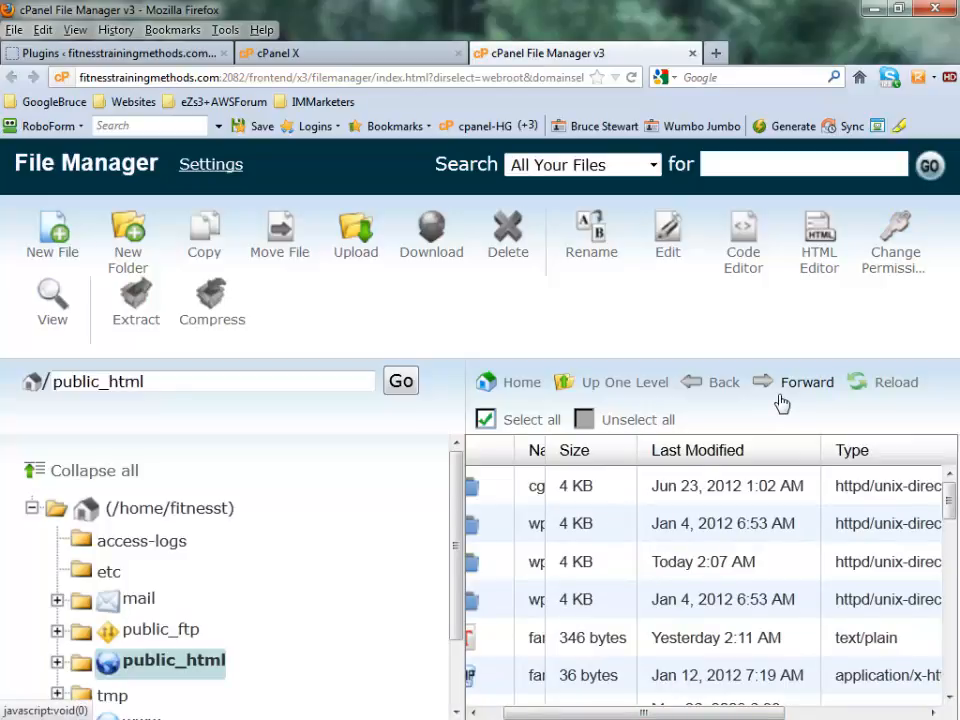
Look over the WordPress folders and files in public_html at a readable page size.
key("ctrl+minus")
key("ctrl+minus")
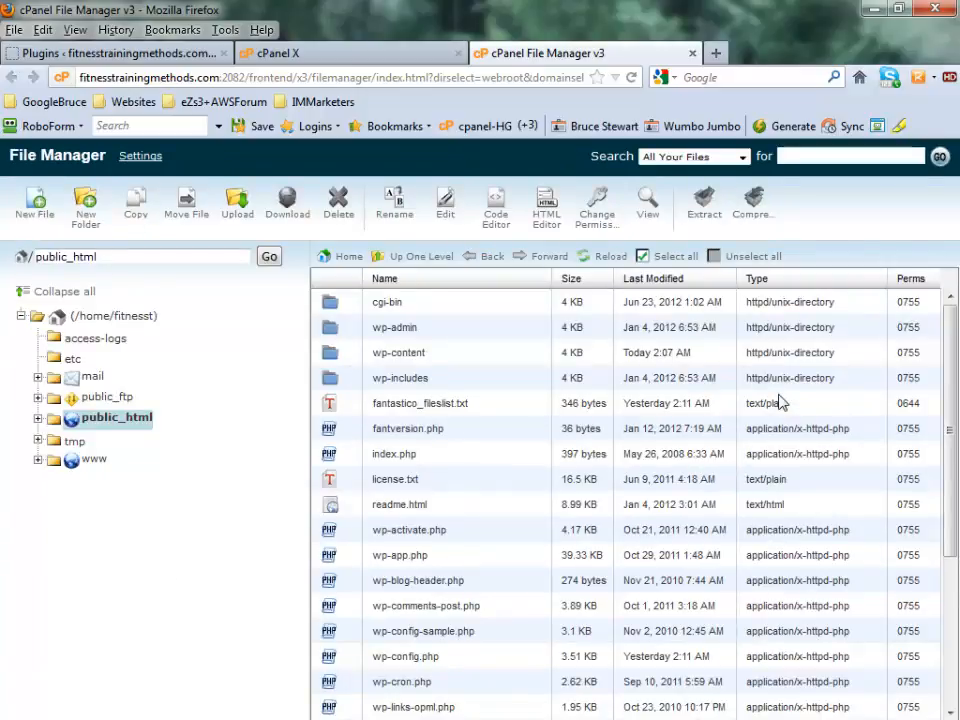
key("ctrl+minus")
key("ctrl+minus")
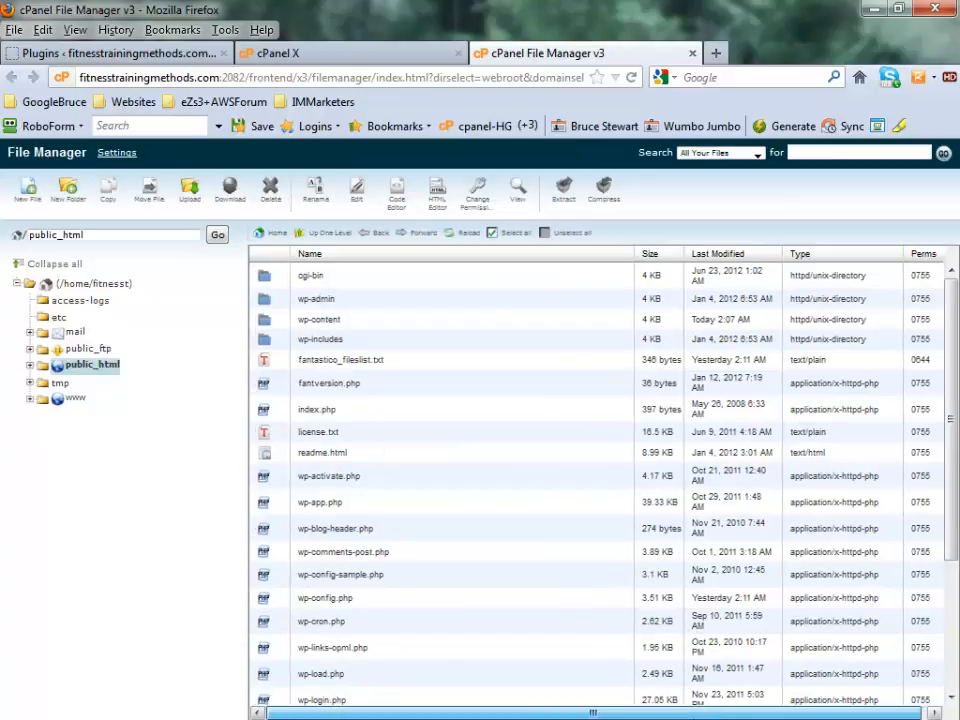
scroll(957, 545, "down", 2)
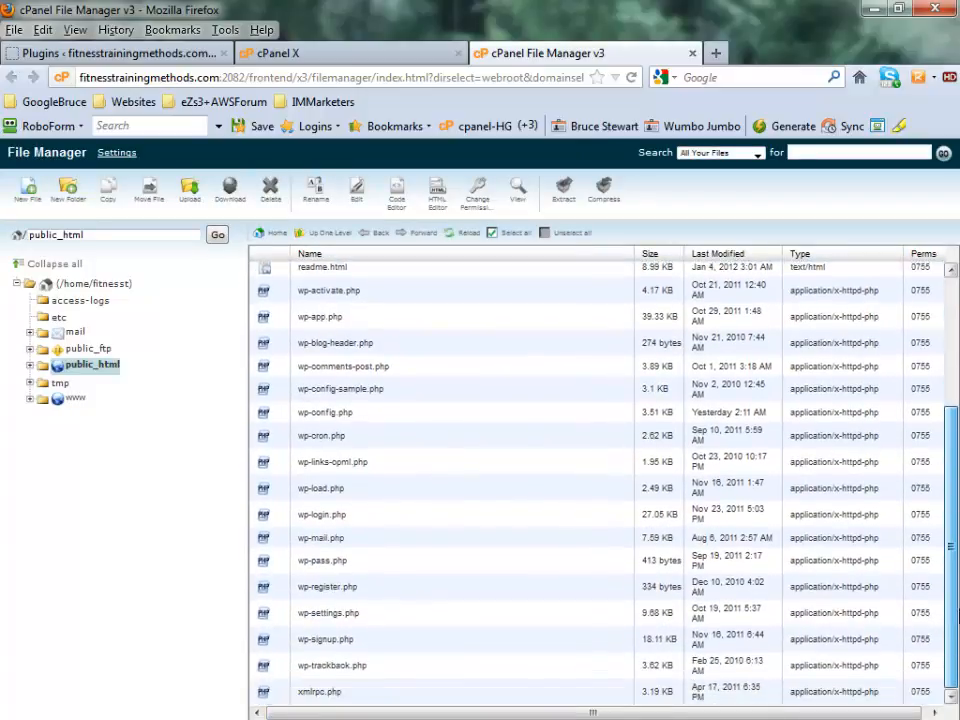
scroll(939, 484, "up", 5)
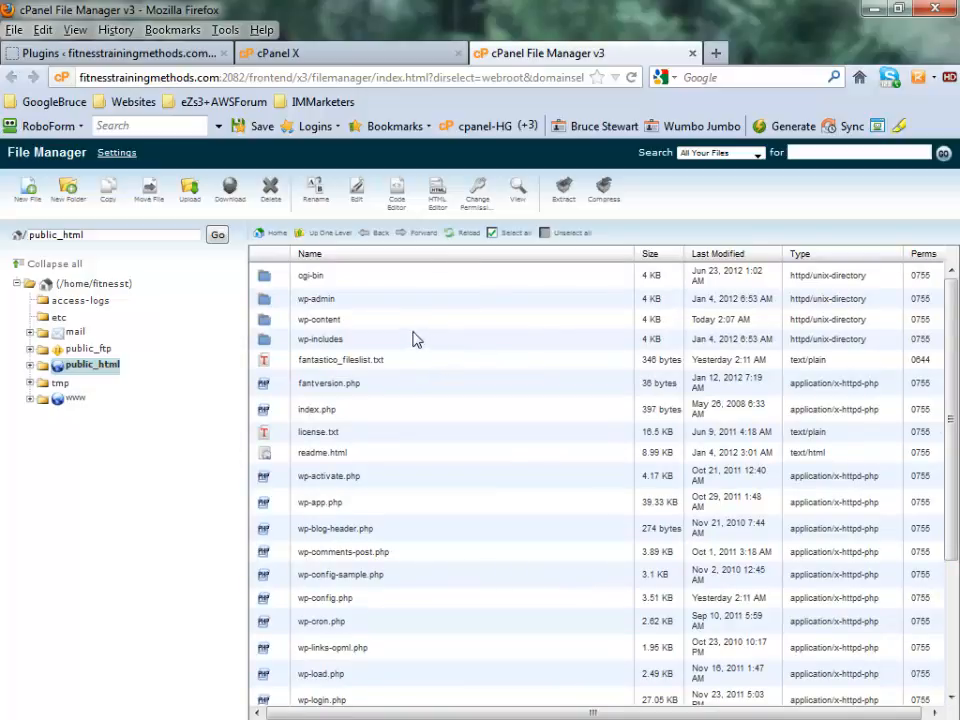
key("ctrl+plus")
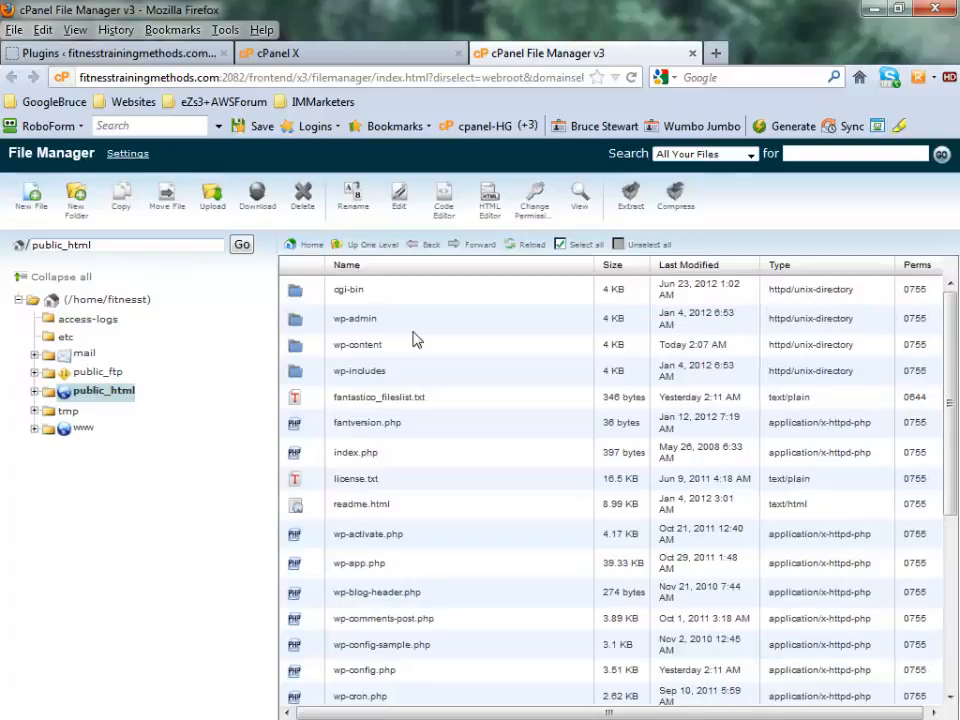
key("ctrl+plus")
key("ctrl+plus")
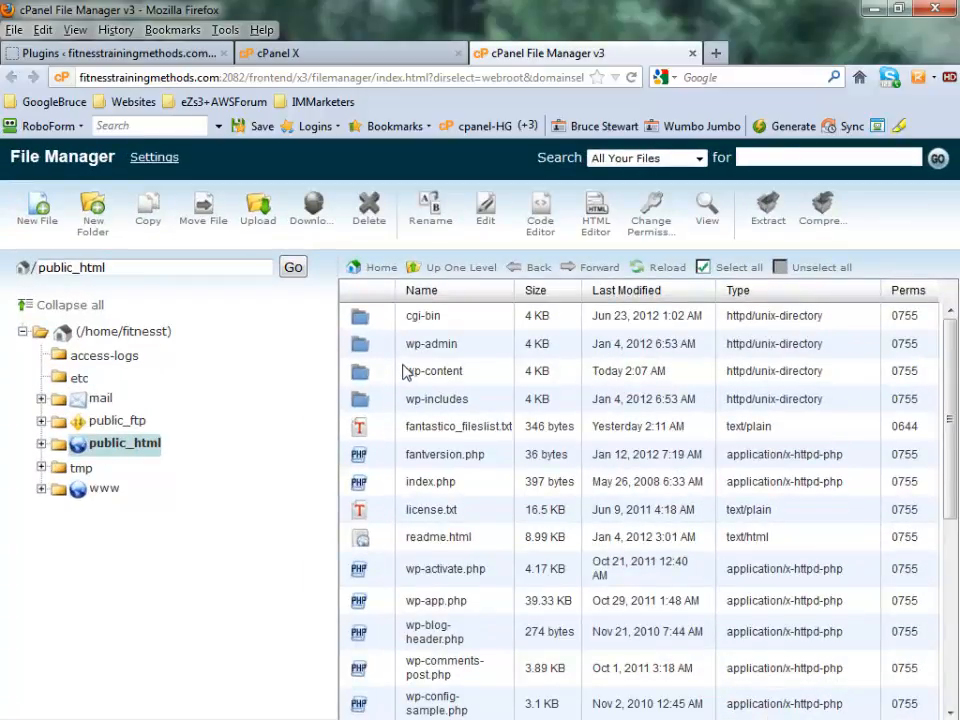
Expand public_html and wp-content in the folder tree and open the wp-content/plugins folder.
left_click(41, 446)
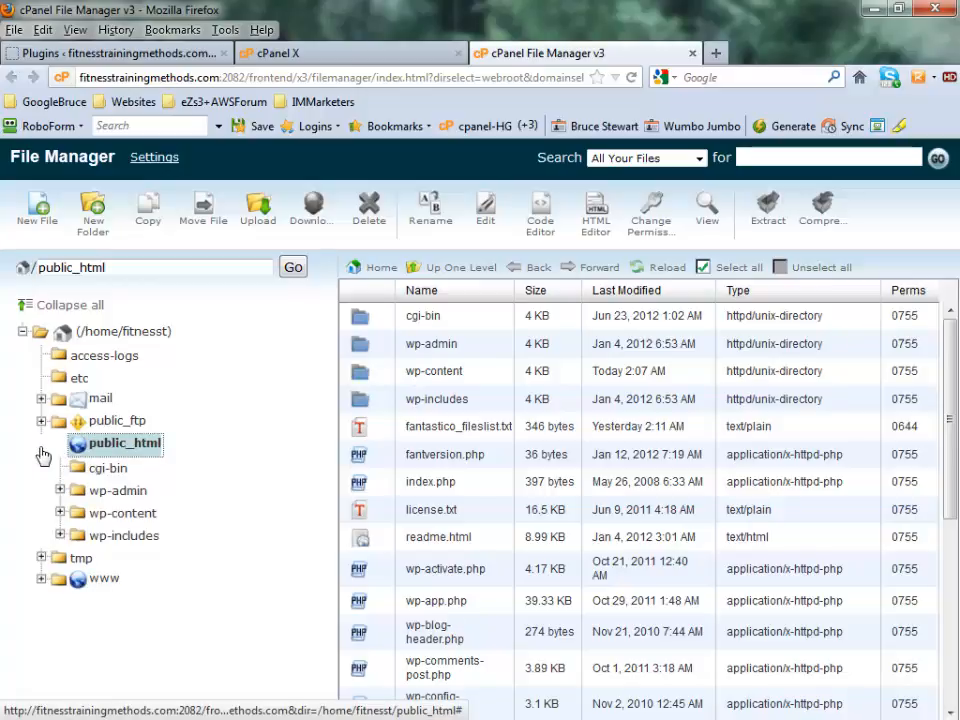
left_click(61, 514)
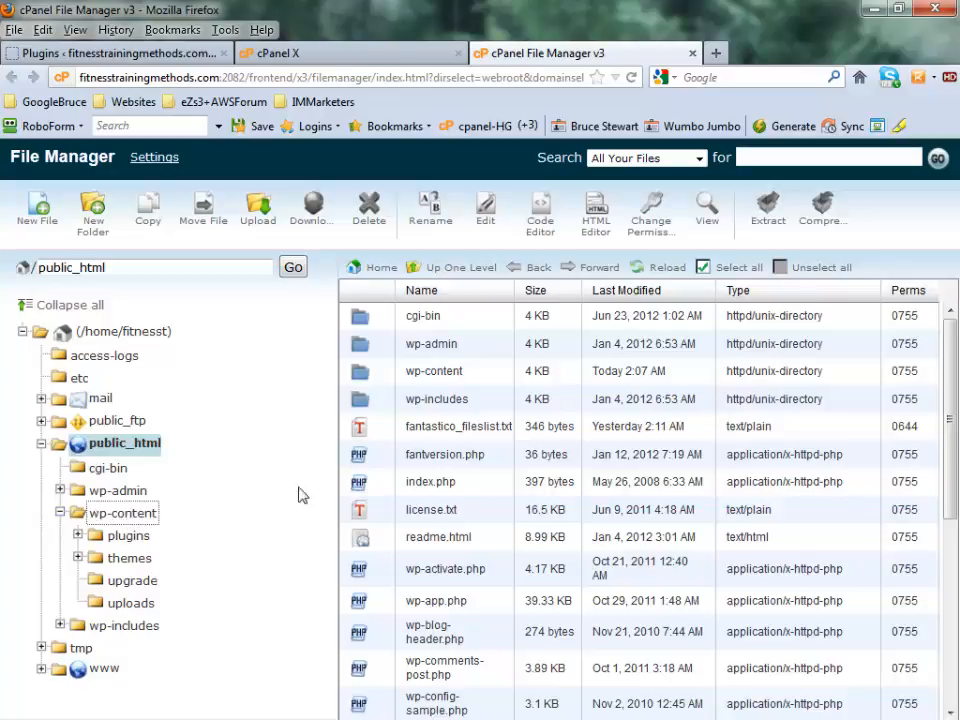
left_click(362, 384)
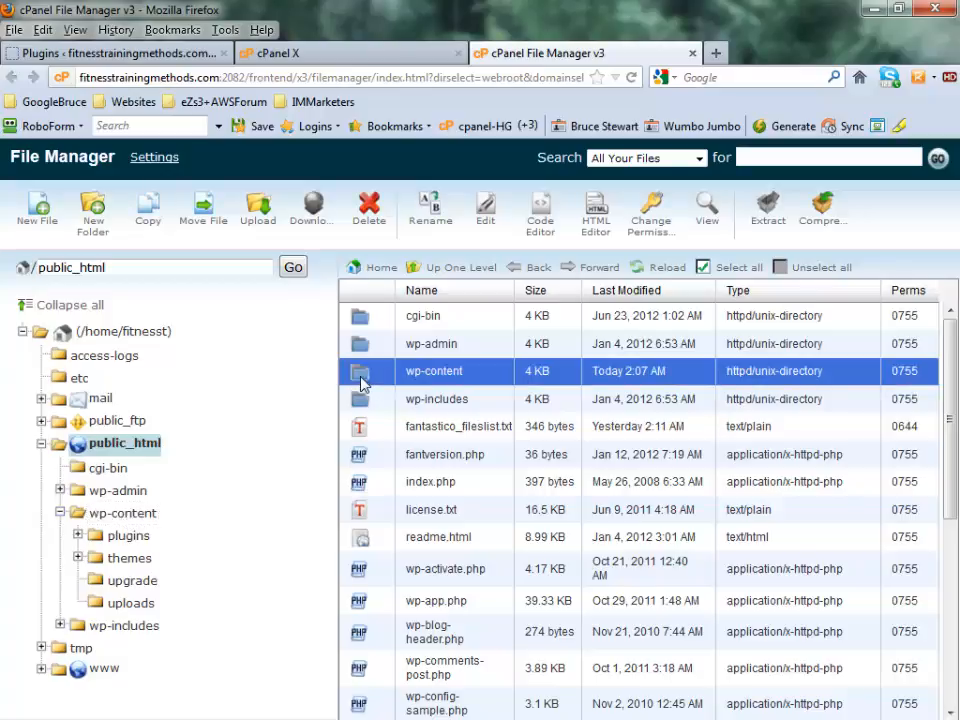
double_click(362, 384)
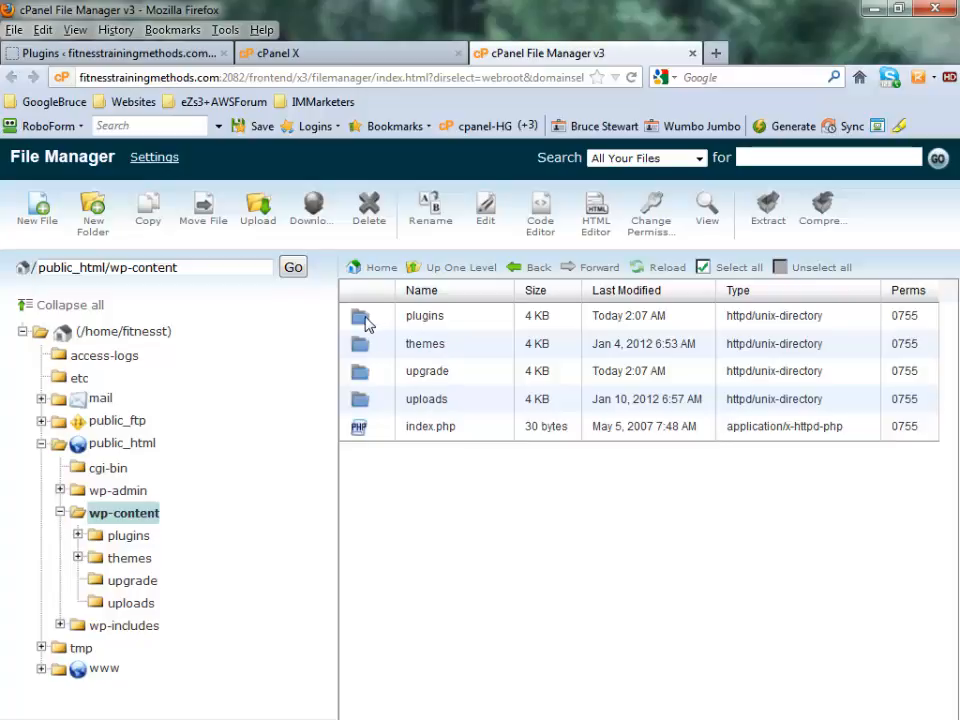
double_click(362, 318)
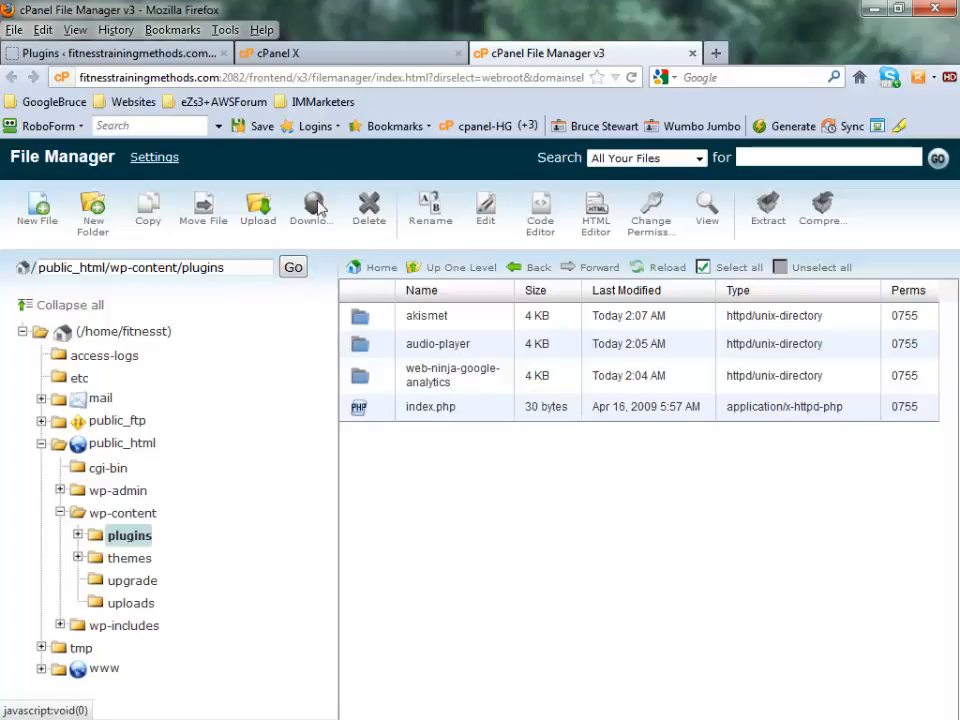
Start a file upload to wp-content/plugins and browse to the Documents > WordPressStuff > PlugIns folder on the E: drive.
left_click(258, 220)
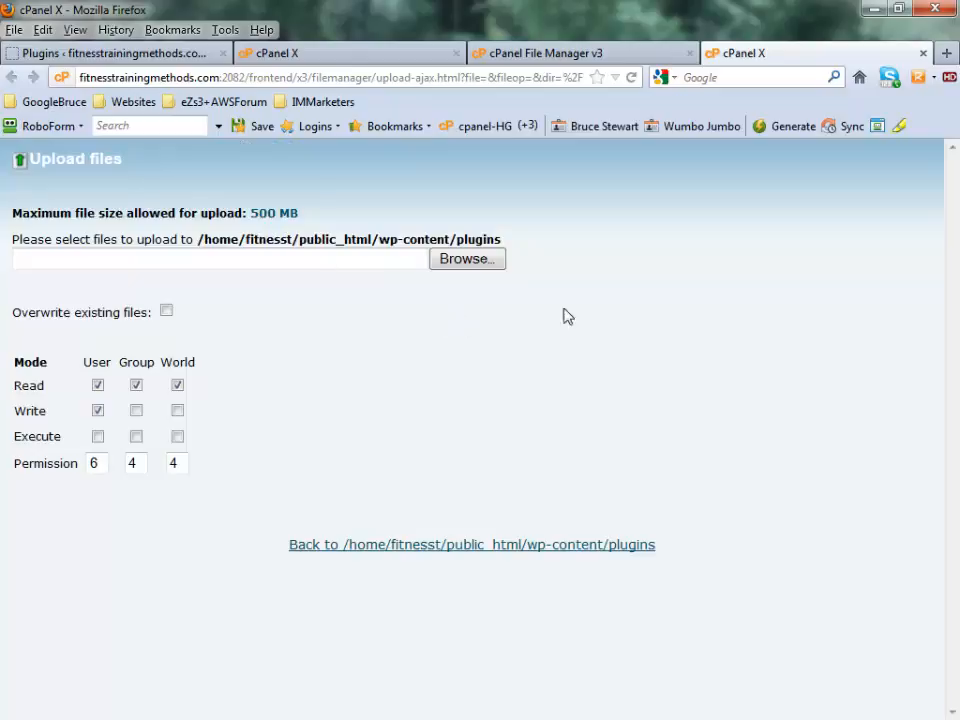
left_click(452, 261)
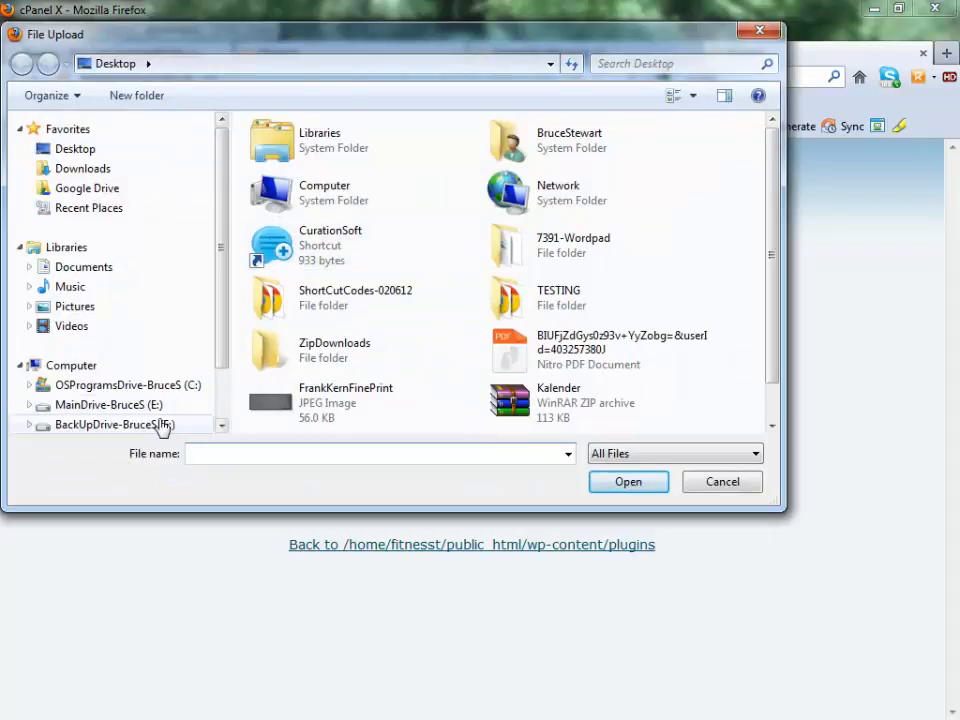
left_click(112, 405)
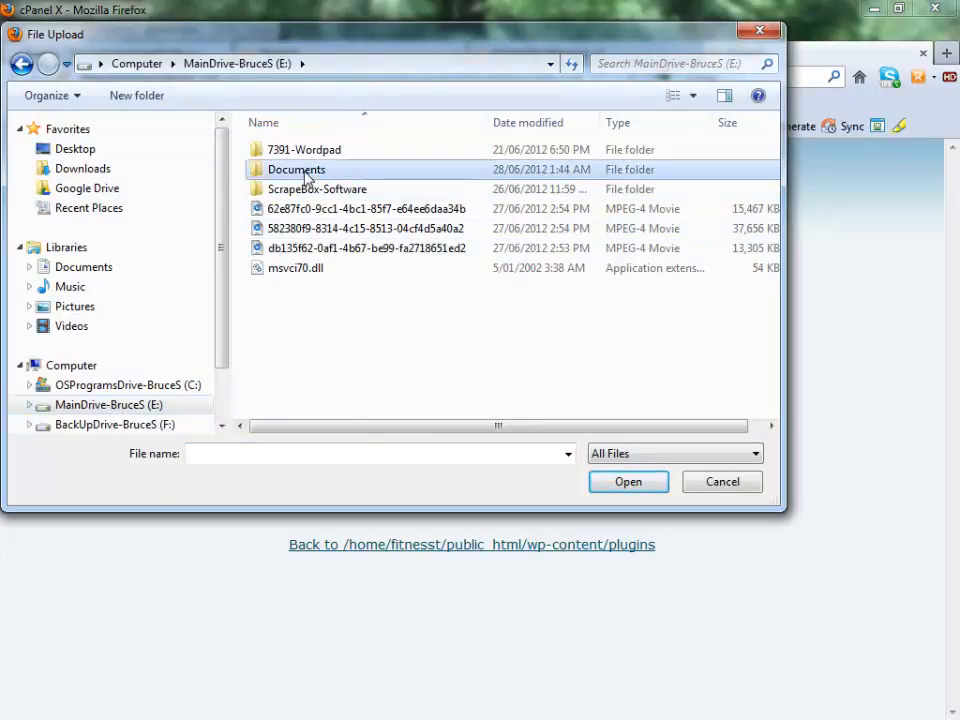
double_click(300, 170)
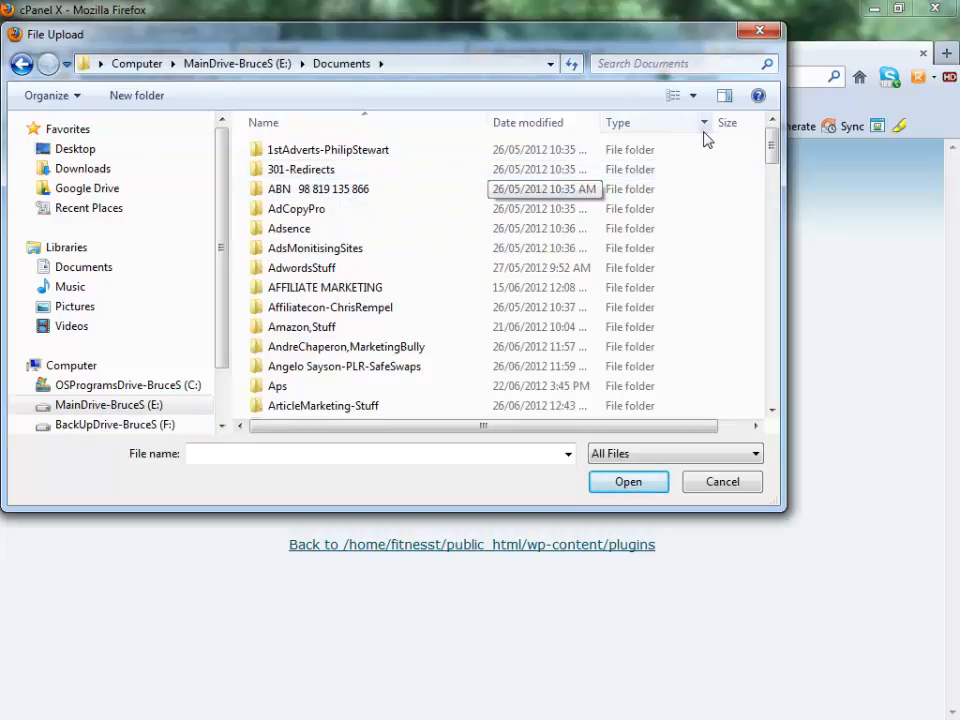
left_click_drag(772, 150, 771, 200)
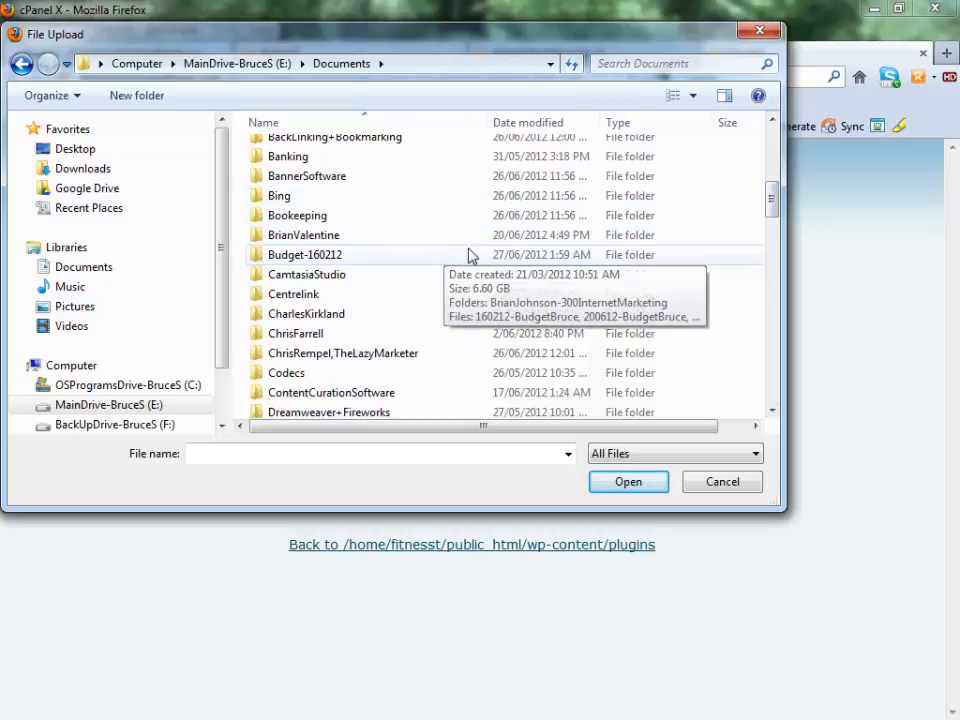
left_click_drag(772, 215, 778, 405)
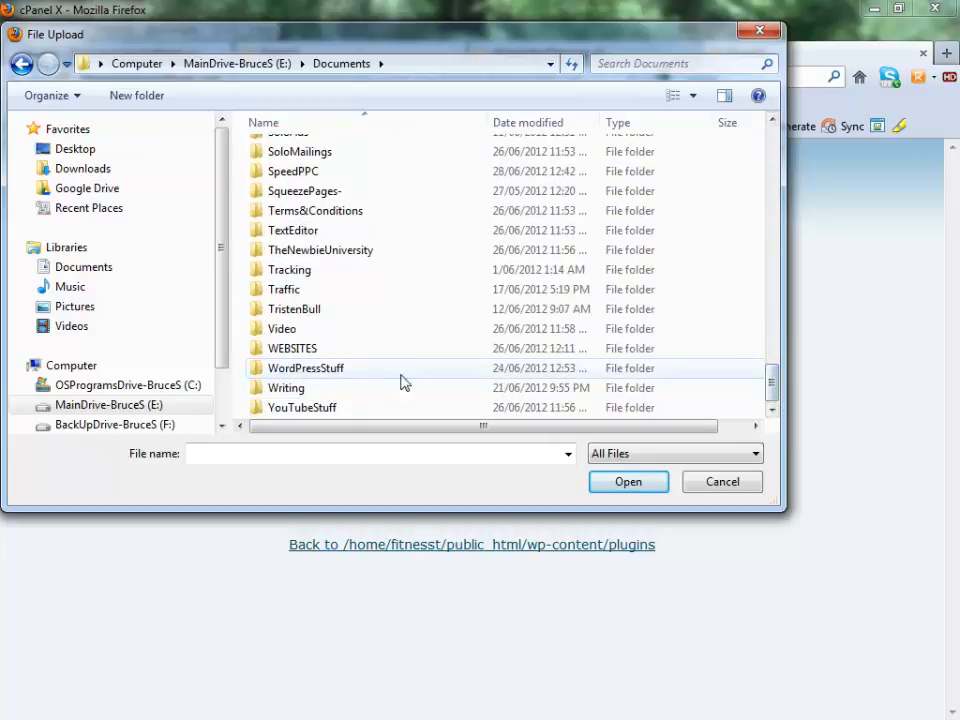
double_click(305, 372)
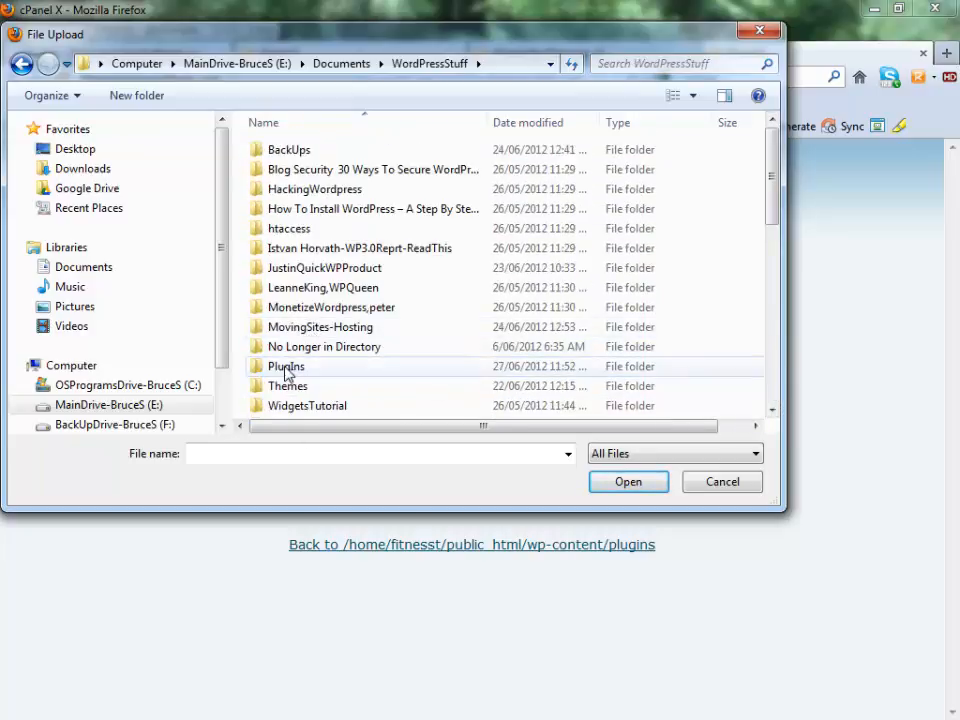
double_click(289, 371)
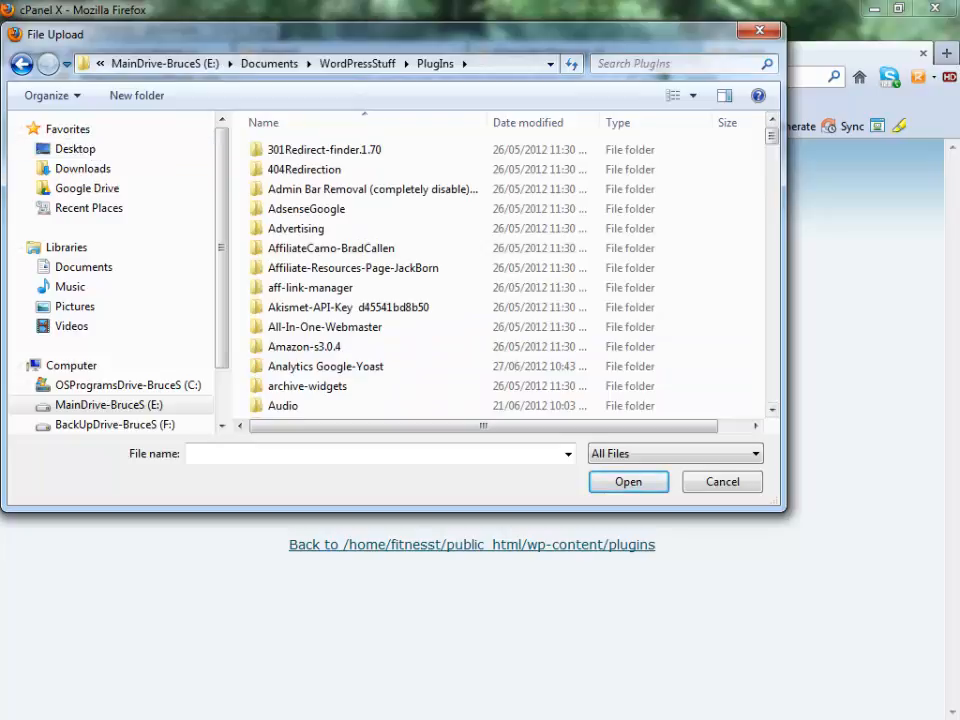
Switch to XMind to move its plugin list window aside, and open the Install-These folder in the upload dialog.
key("alt+Tab")
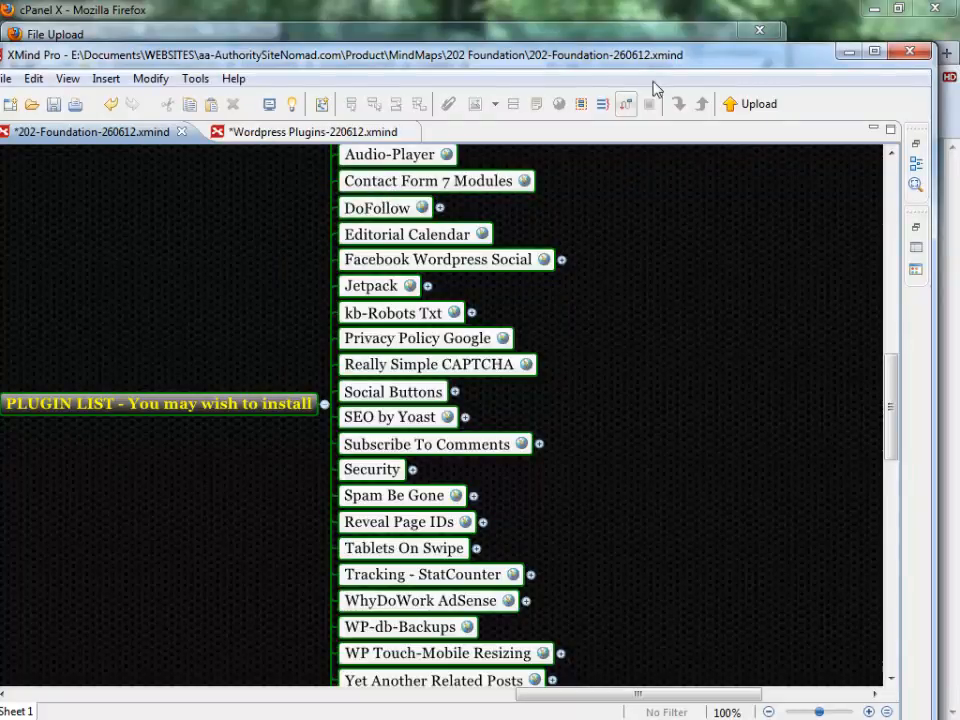
left_click_drag(693, 57, 0, 80)
scroll(409, 235, "down", 5)
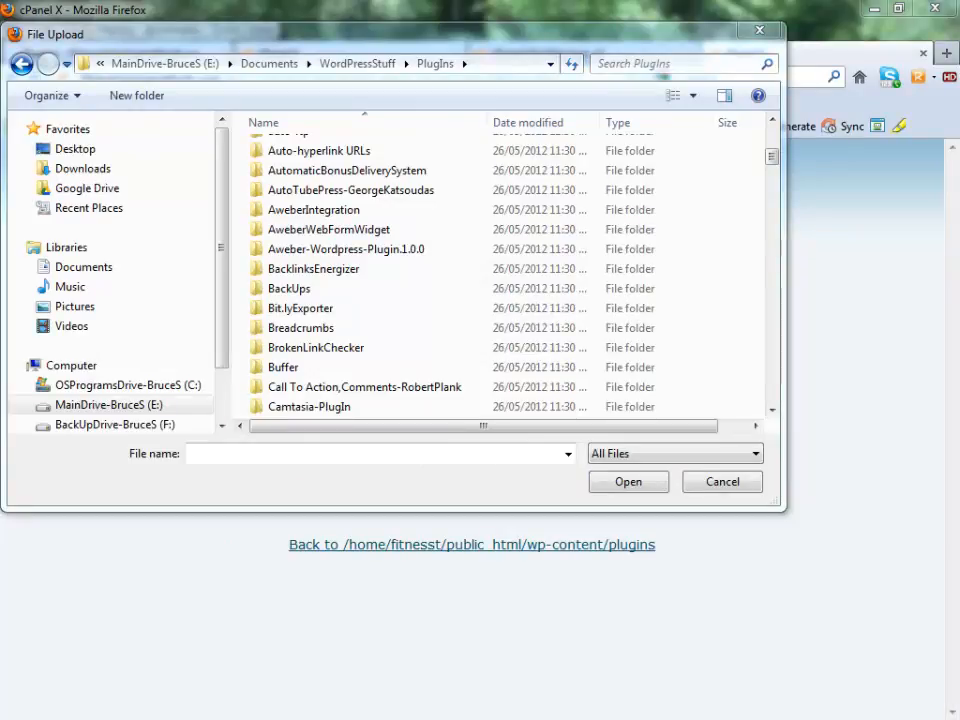
left_click_drag(778, 152, 778, 267)
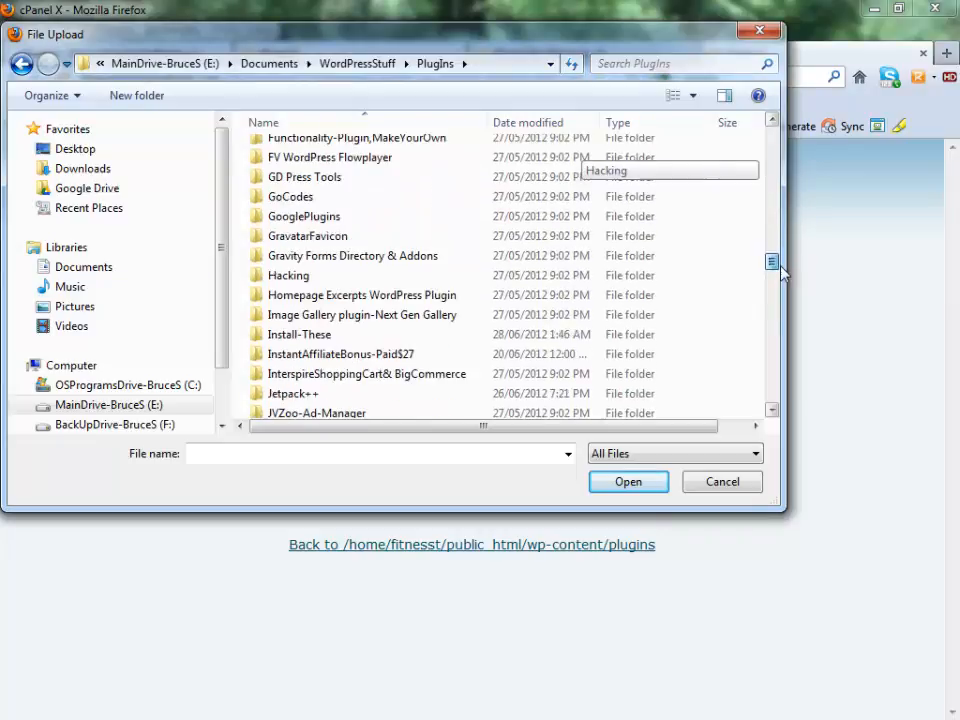
double_click(259, 340)
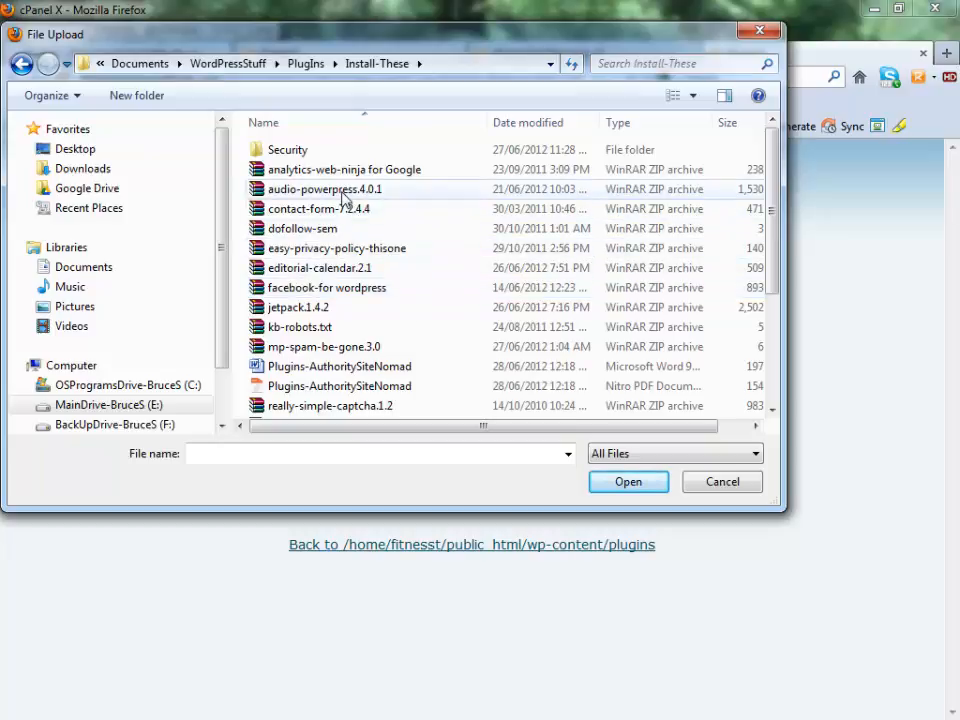
Upload the contact-form-7.2.4.4 and dofollow-sem ZIP archives to the site's plugins folder.
left_click(290, 210)
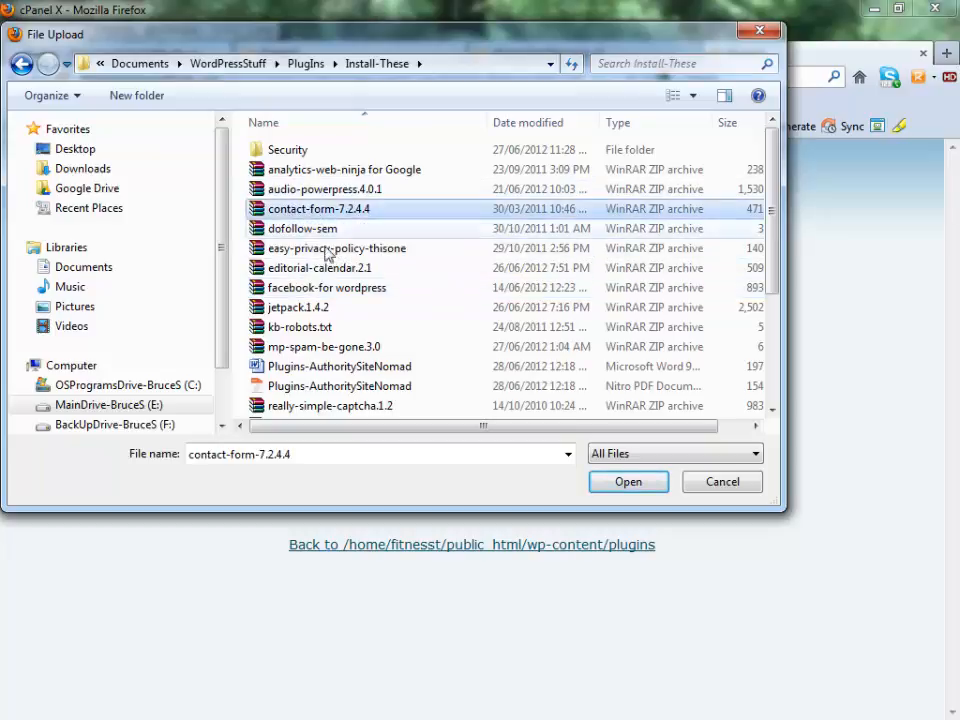
left_click(630, 487)
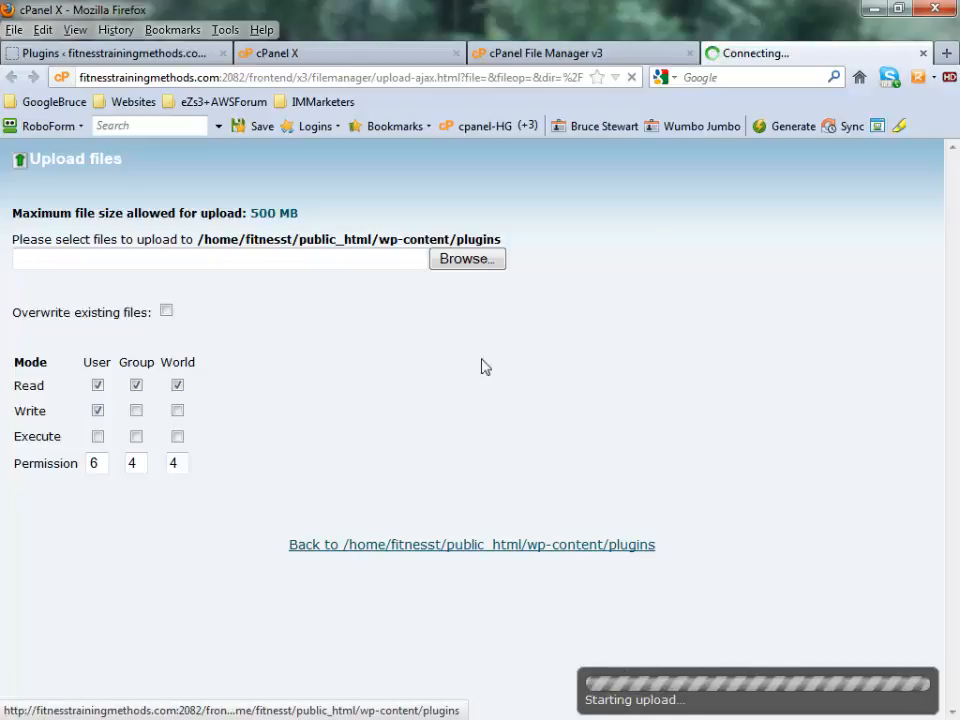
left_click(445, 262)
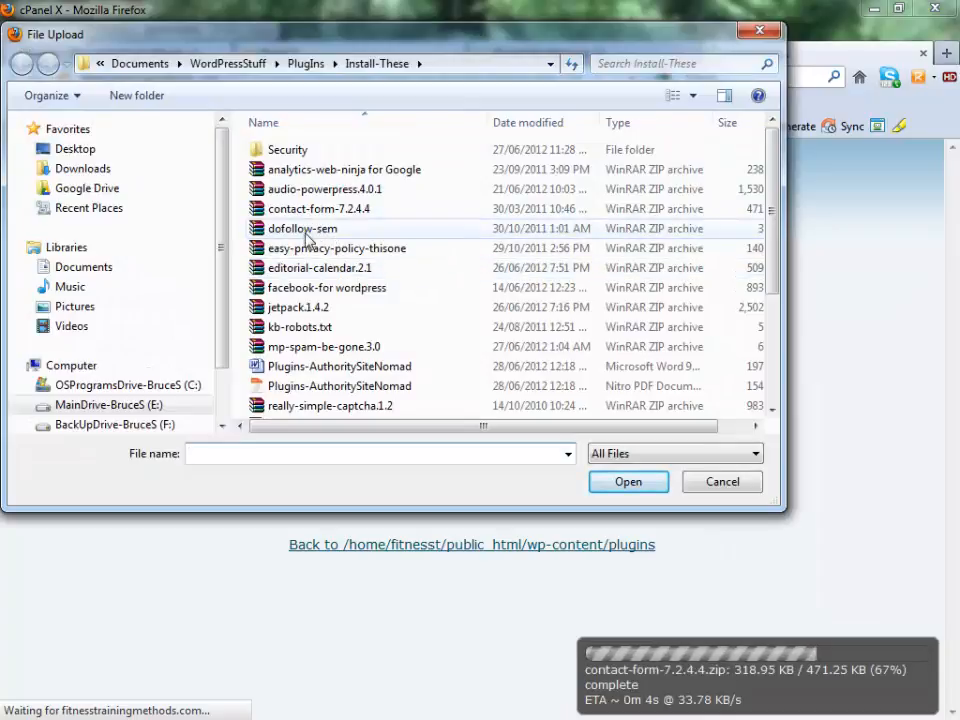
left_click(318, 228)
left_click(626, 482)
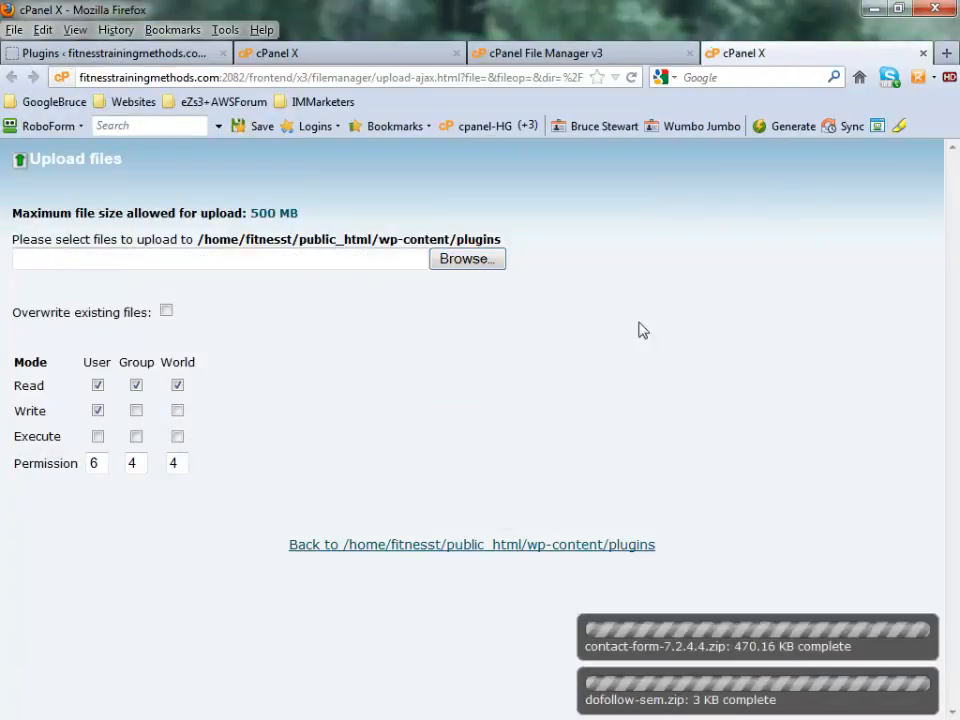
Upload the easy-privacy-policy-thisone and editorial-calendar.2.1 ZIP archives to the site's plugins folder.
left_click(486, 261)
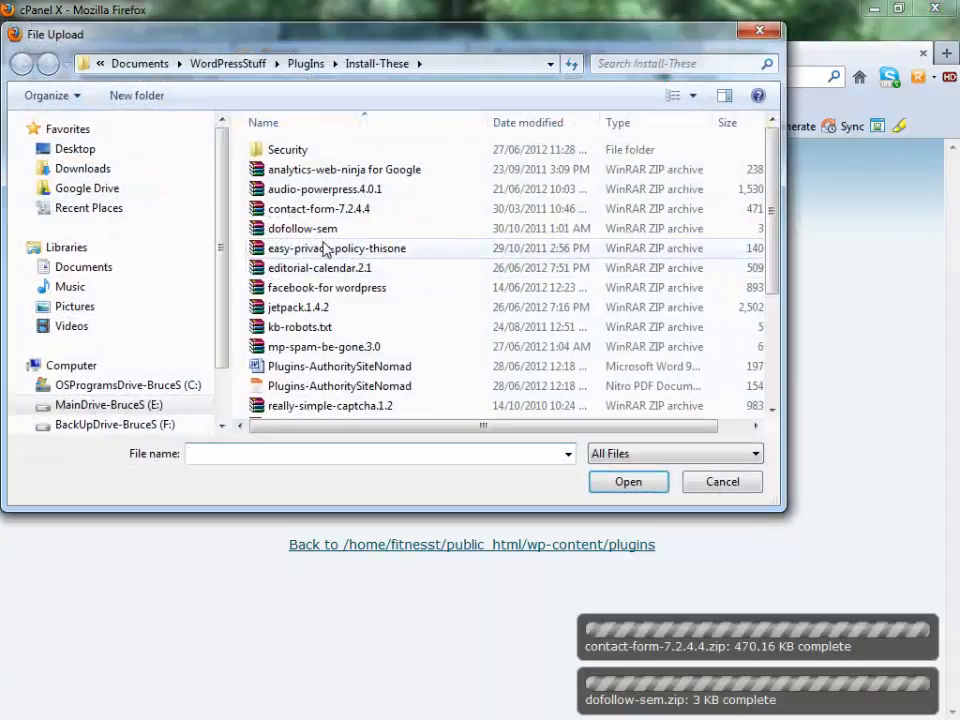
left_click(314, 256)
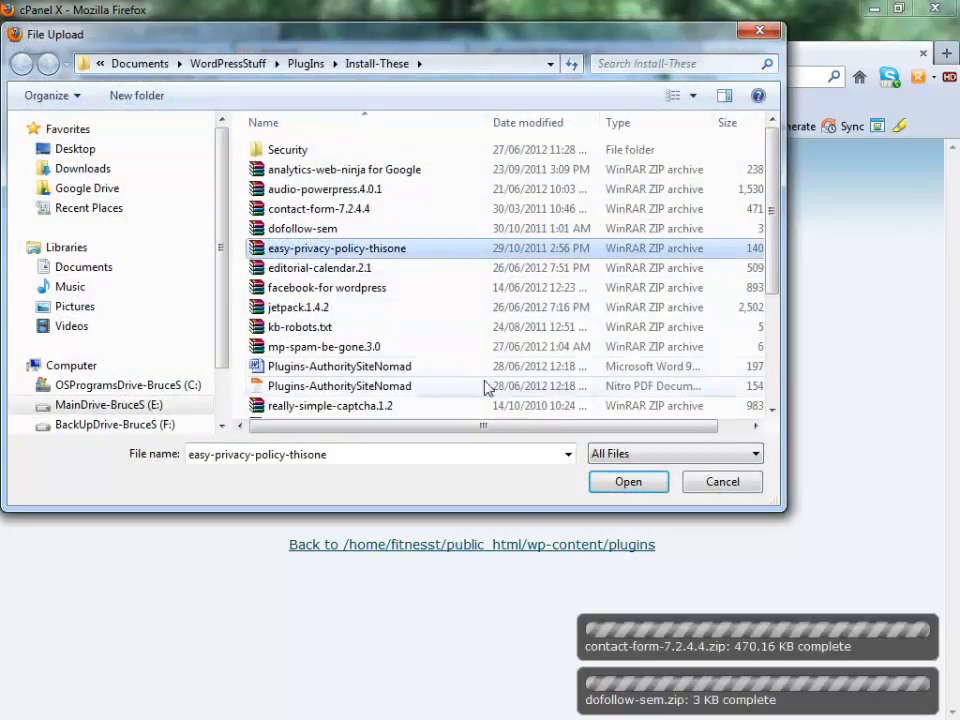
left_click(622, 483)
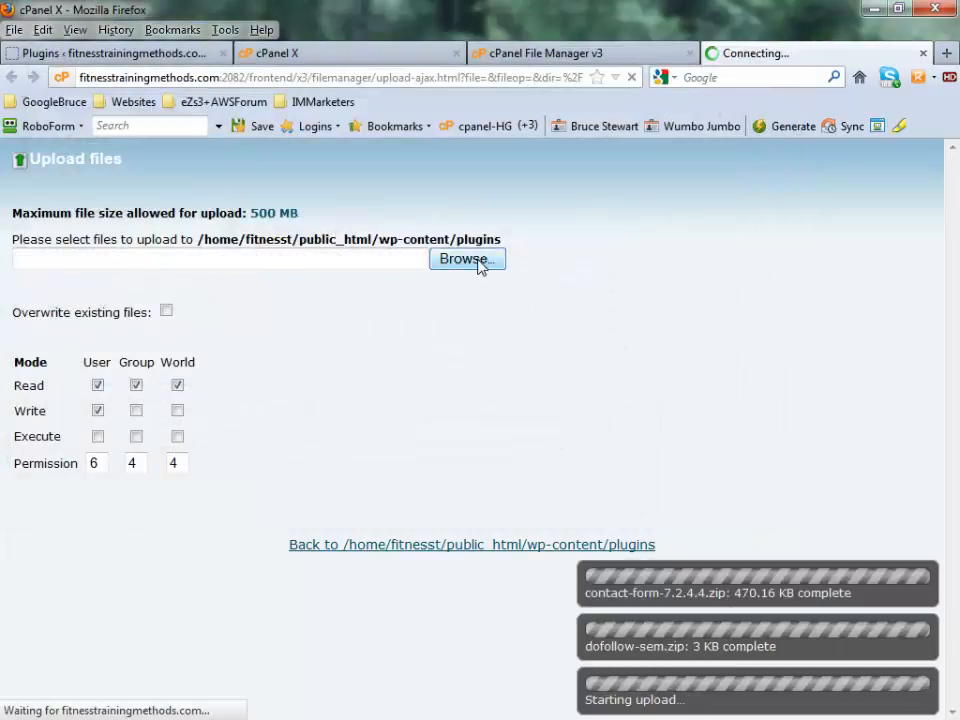
left_click(478, 264)
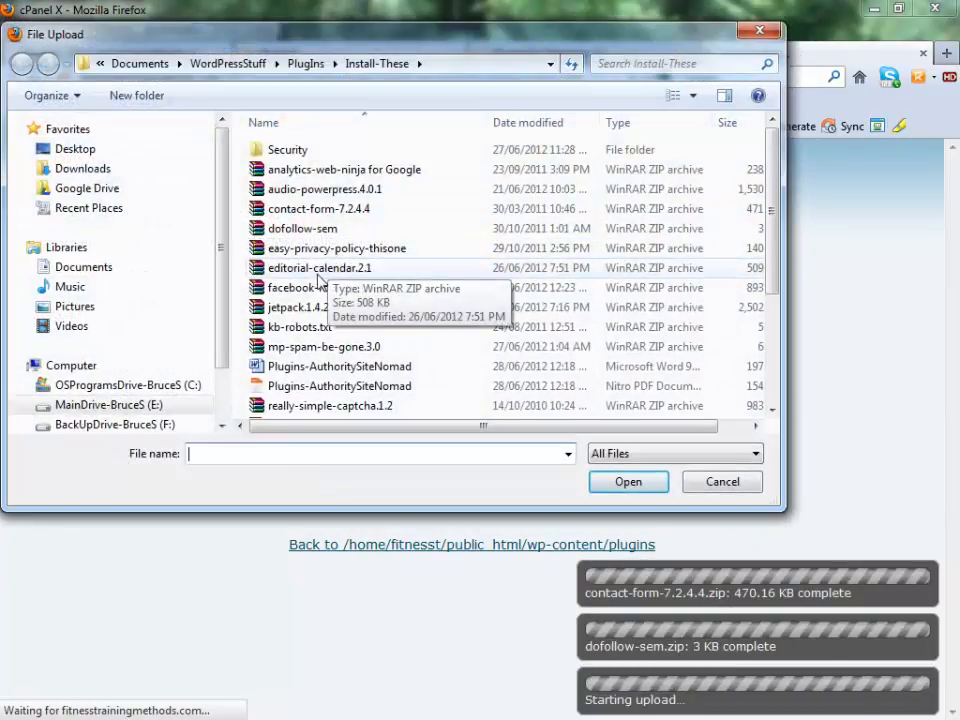
left_click(301, 275)
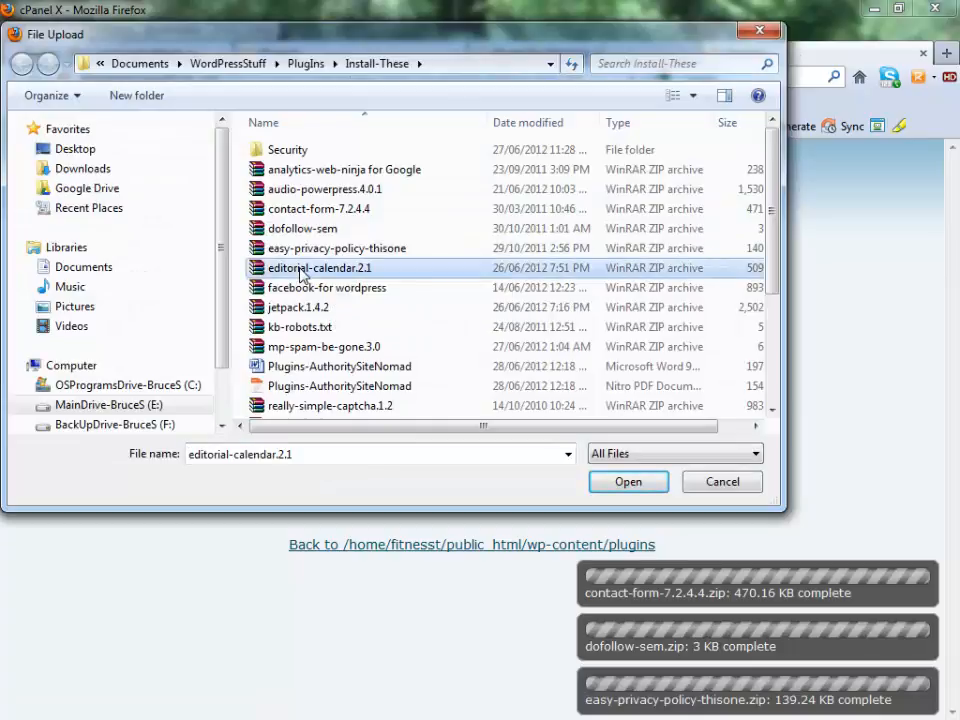
left_click(628, 484)
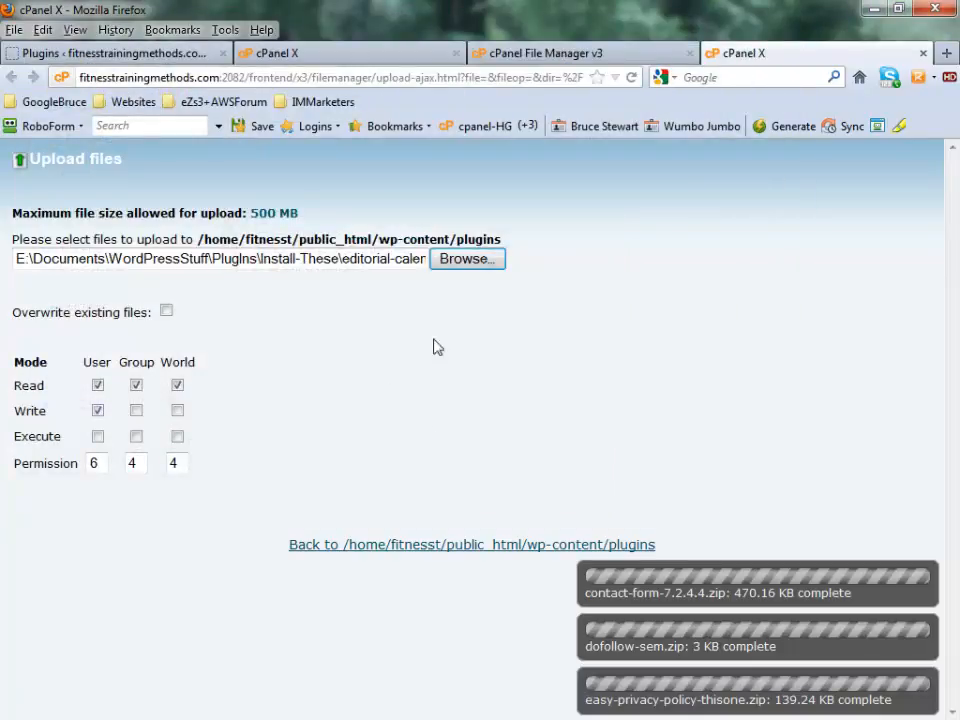
Upload the facebook-for wordpress and jetpack.1.4.2 ZIP archives to the site's plugins folder.
left_click(467, 259)
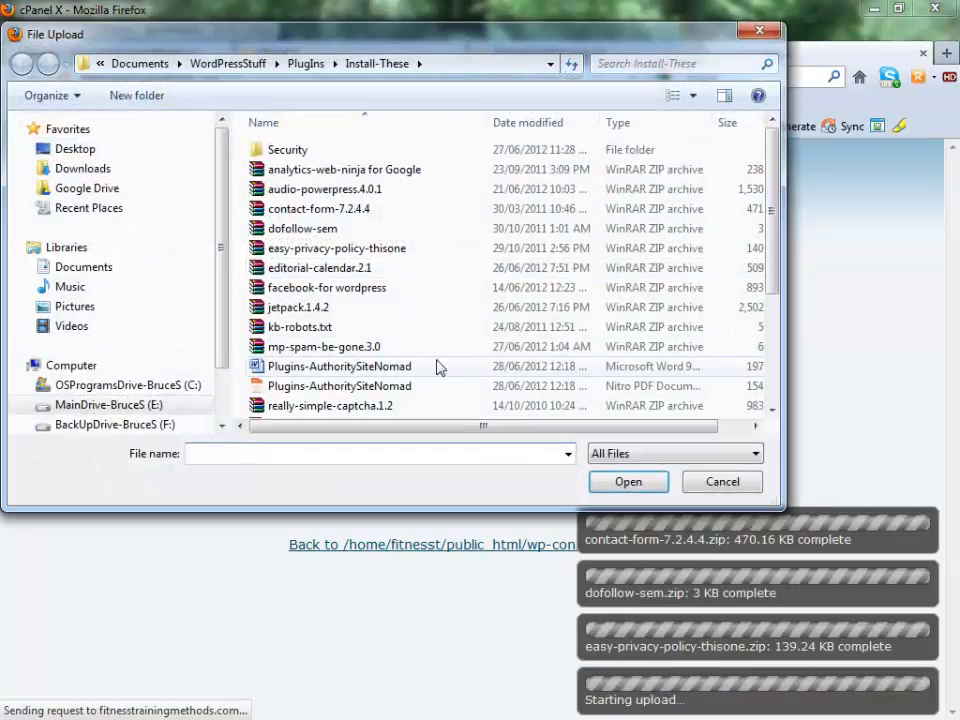
left_click(312, 290)
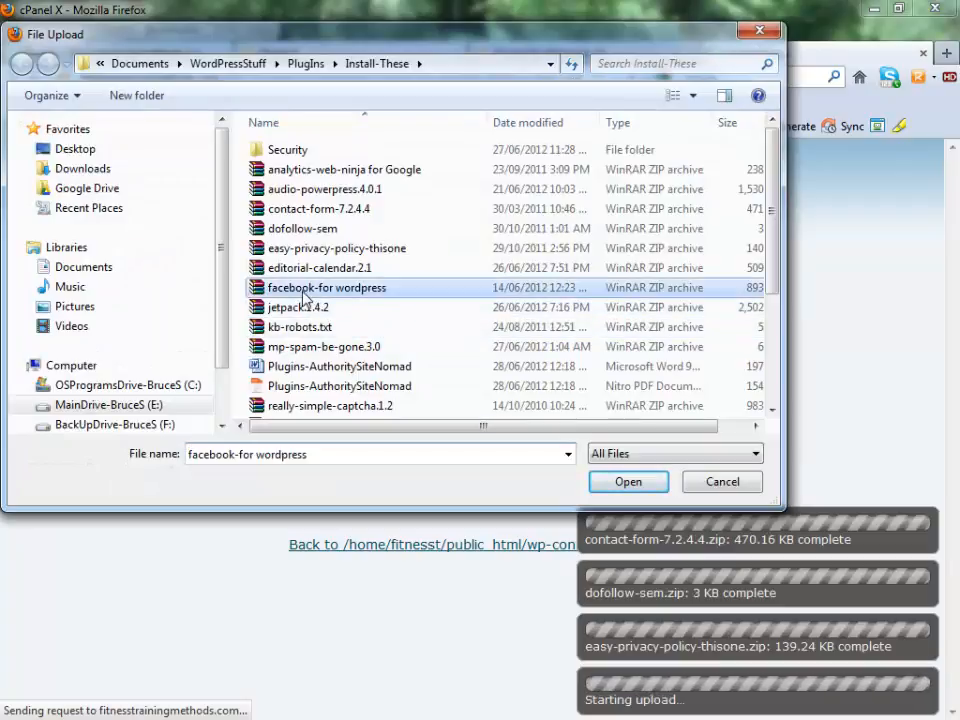
left_click(628, 482)
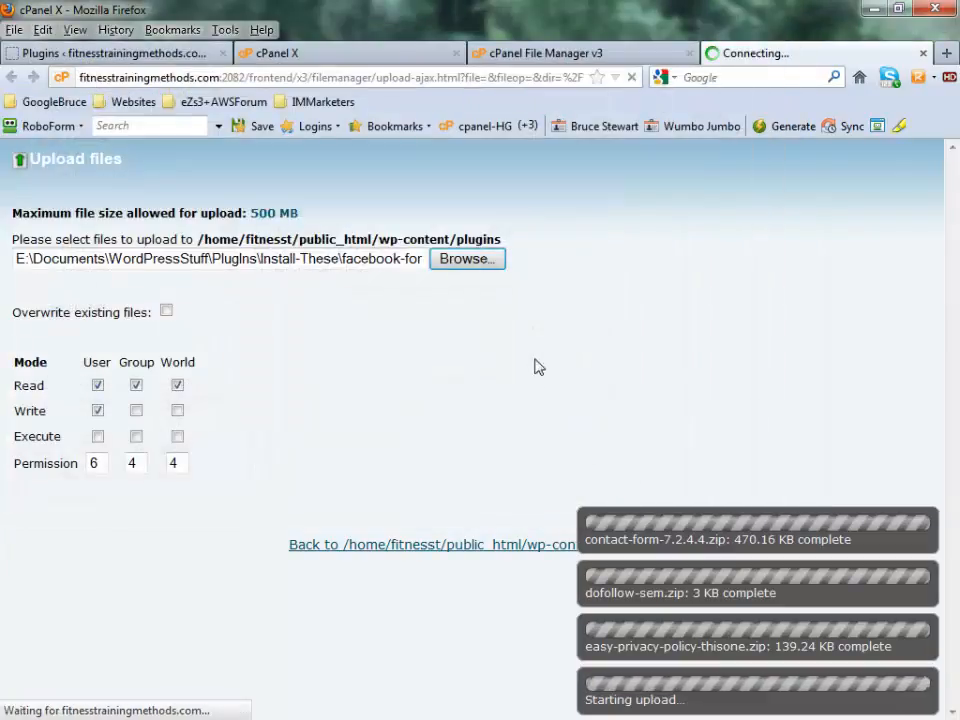
left_click(475, 262)
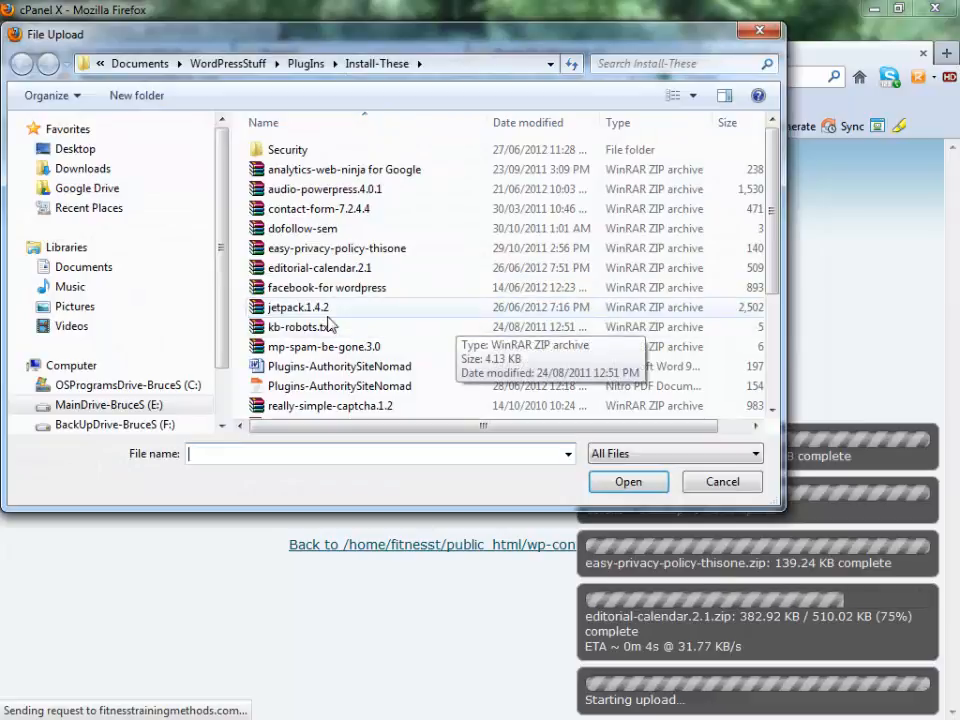
left_click(291, 310)
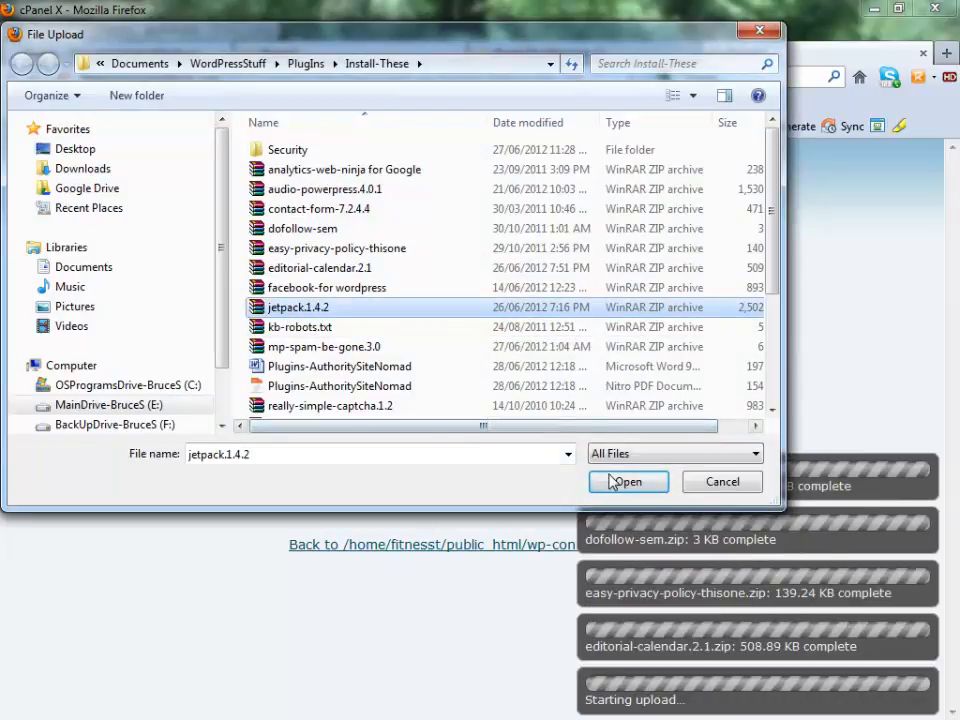
left_click(620, 483)
Move the file selection dialog out of the way of the upload progress and return to the wp-content/plugins folder.
left_click(482, 261)
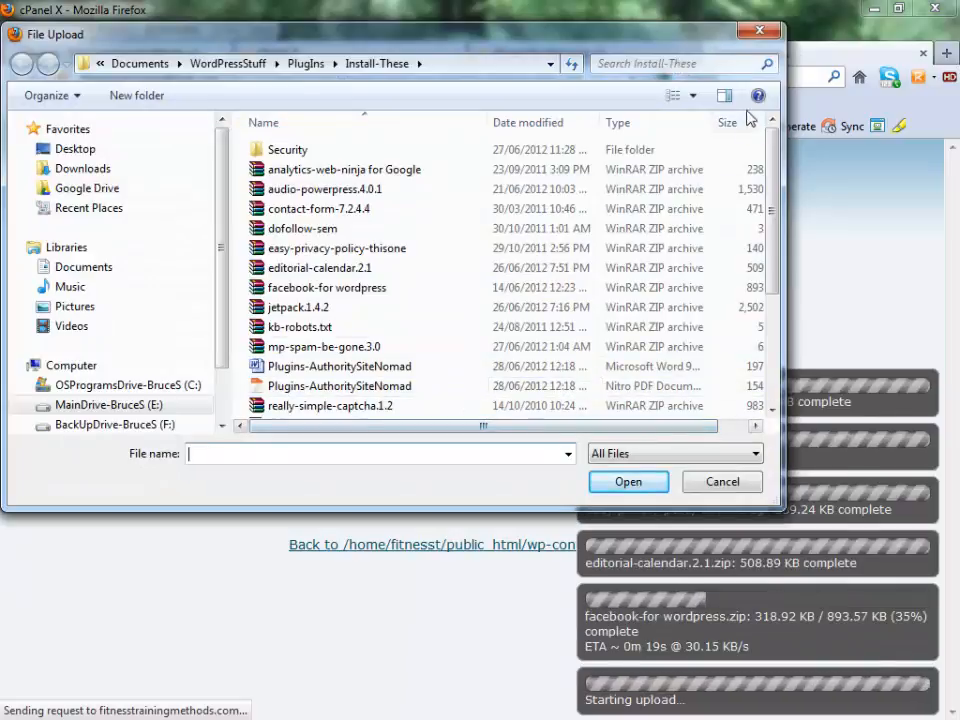
left_click_drag(696, 44, 0, 245)
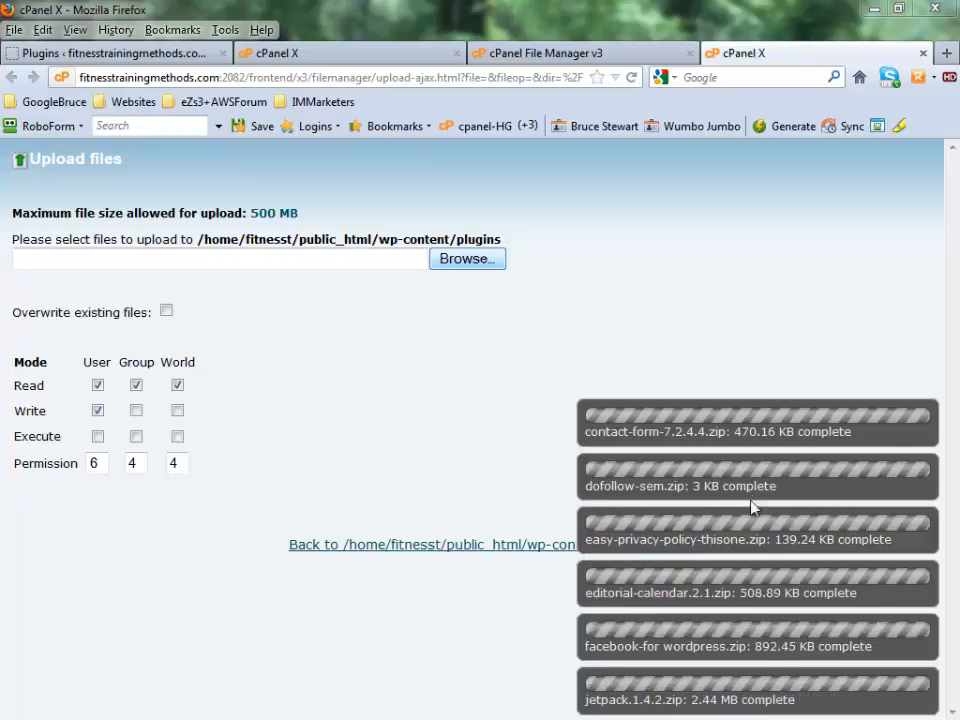
left_click(407, 547)
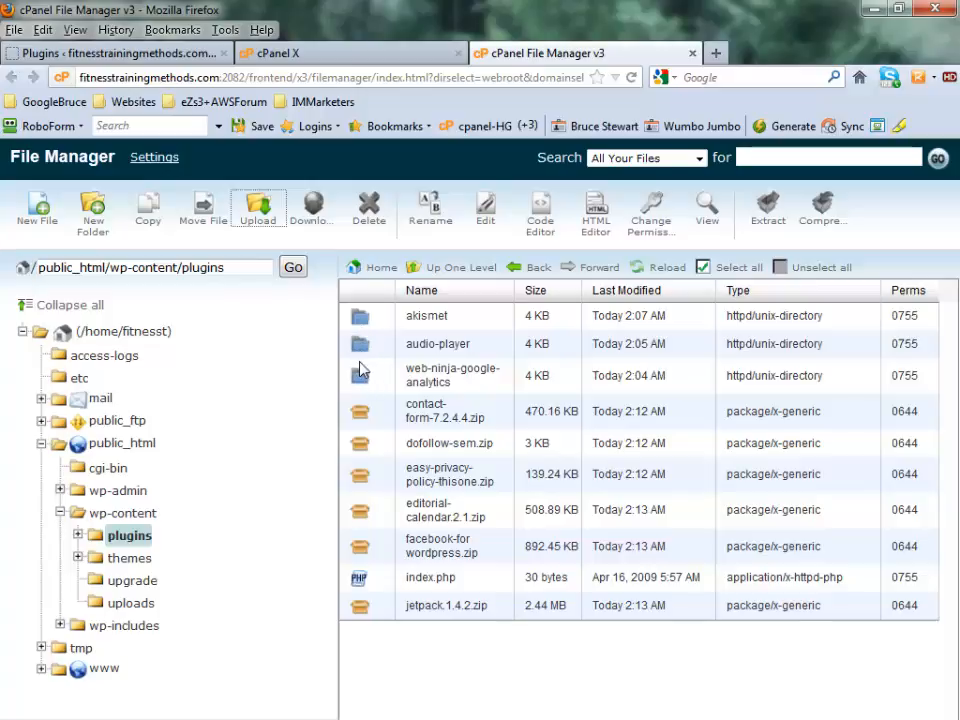
Extract contact-form-7.2.4.4.zip into /public_html/wp-content/plugins and delete the archive.
left_click(362, 613)
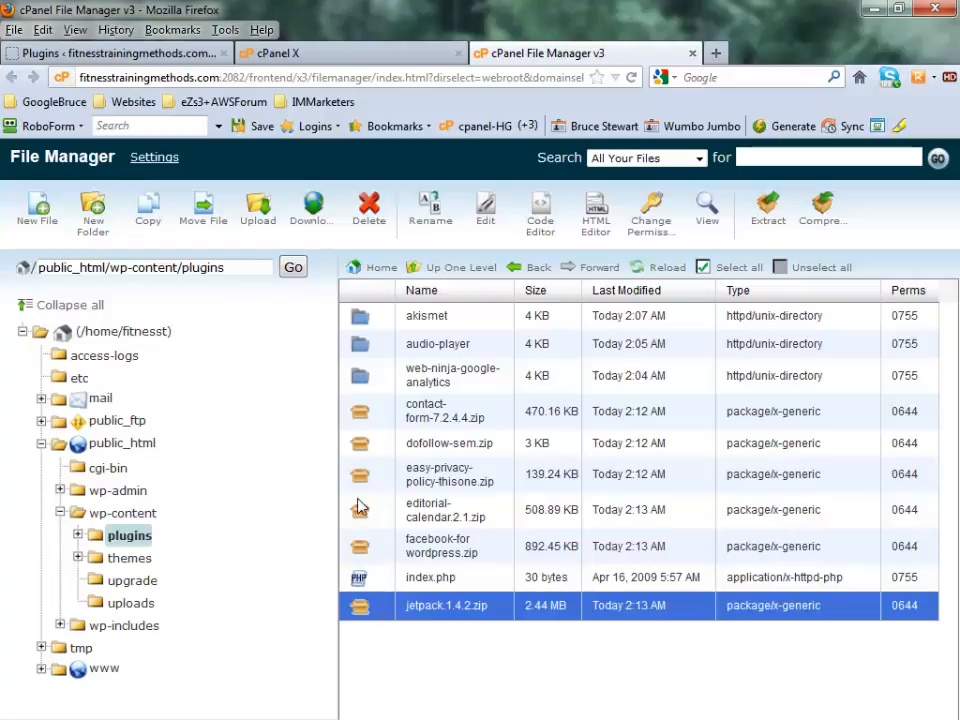
right_click(362, 422)
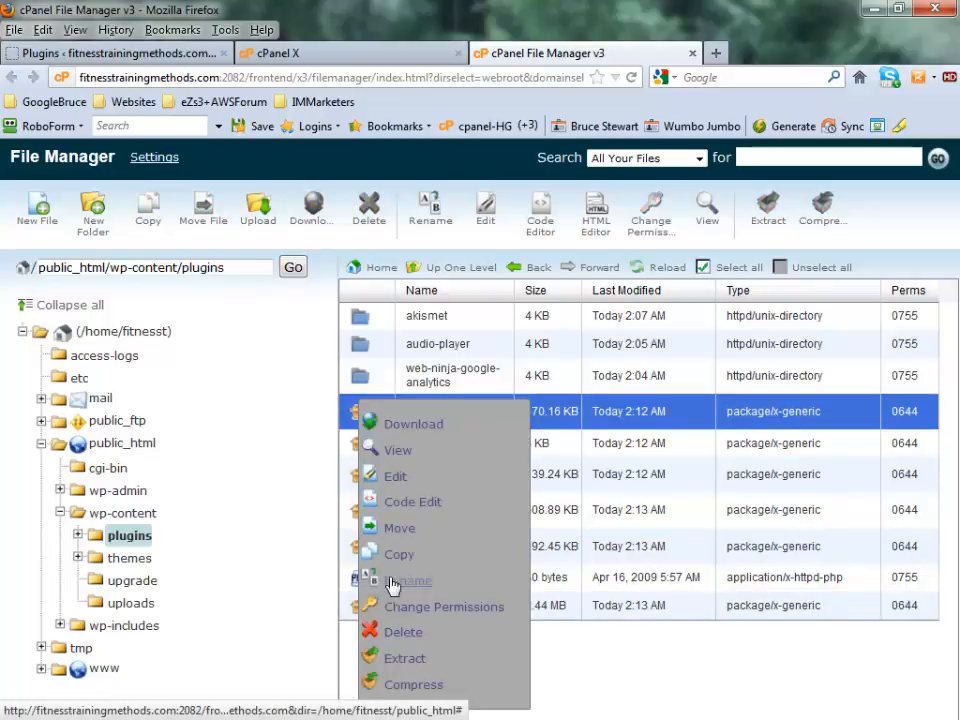
left_click(400, 668)
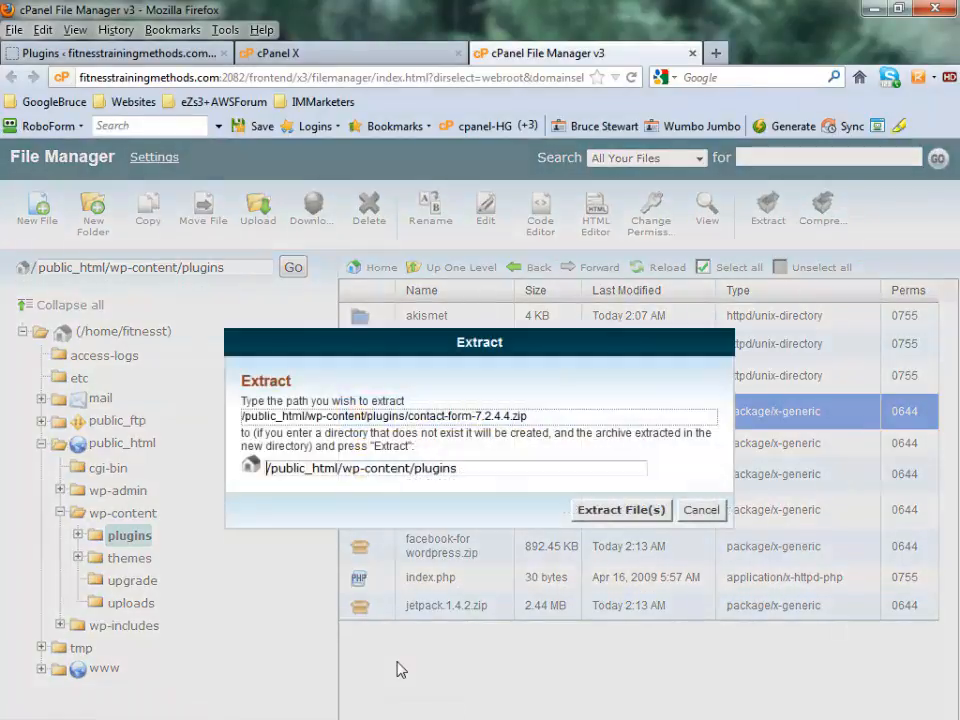
left_click(612, 512)
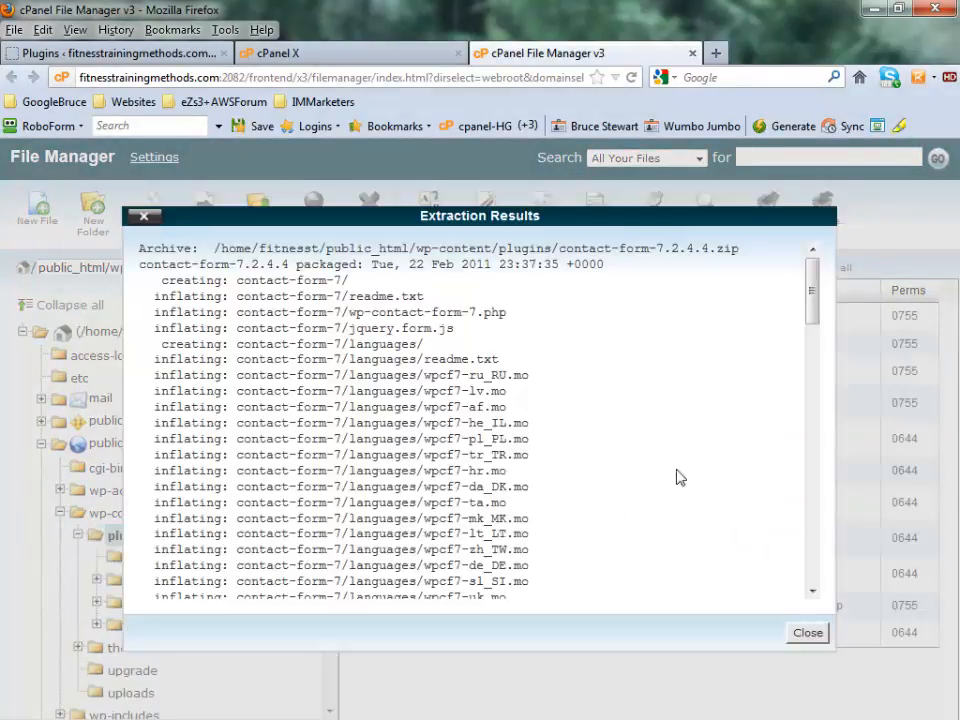
left_click(808, 633)
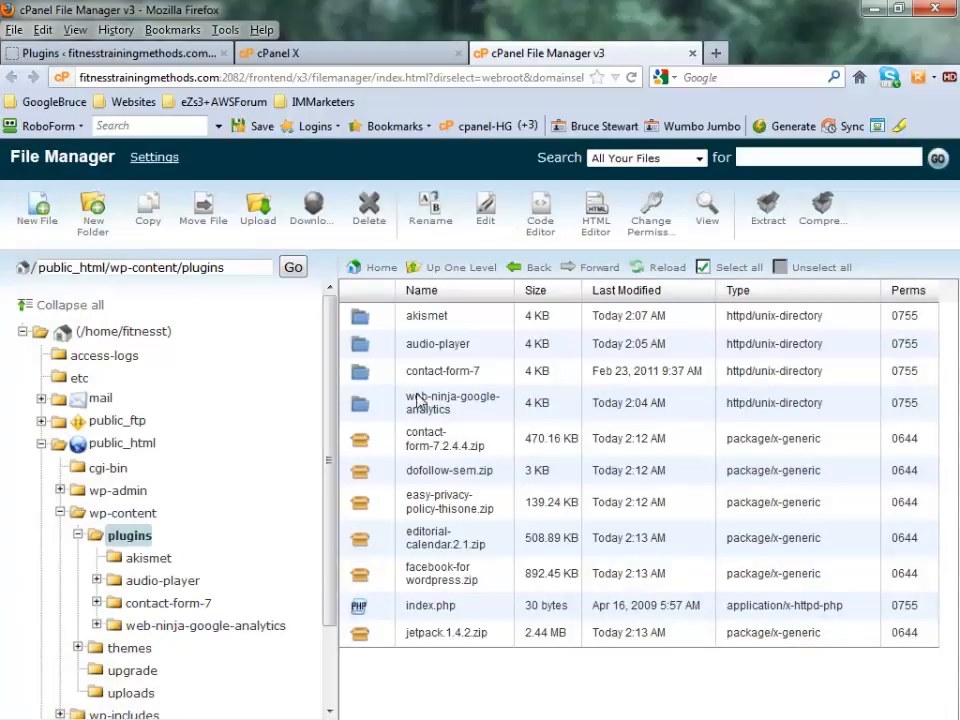
right_click(361, 447)
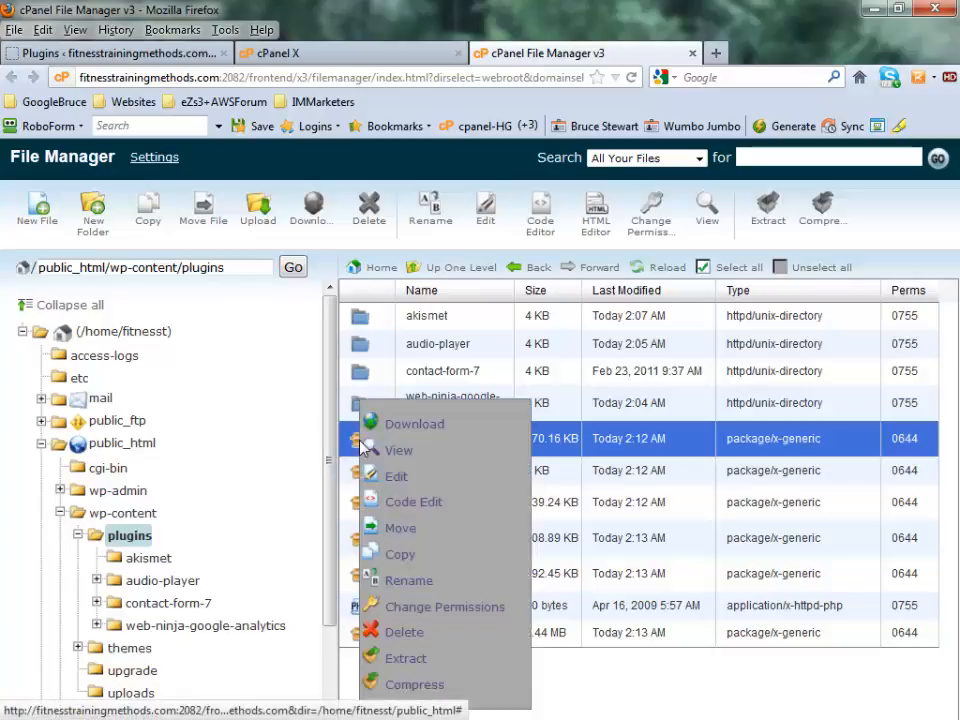
left_click(406, 635)
left_click(636, 491)
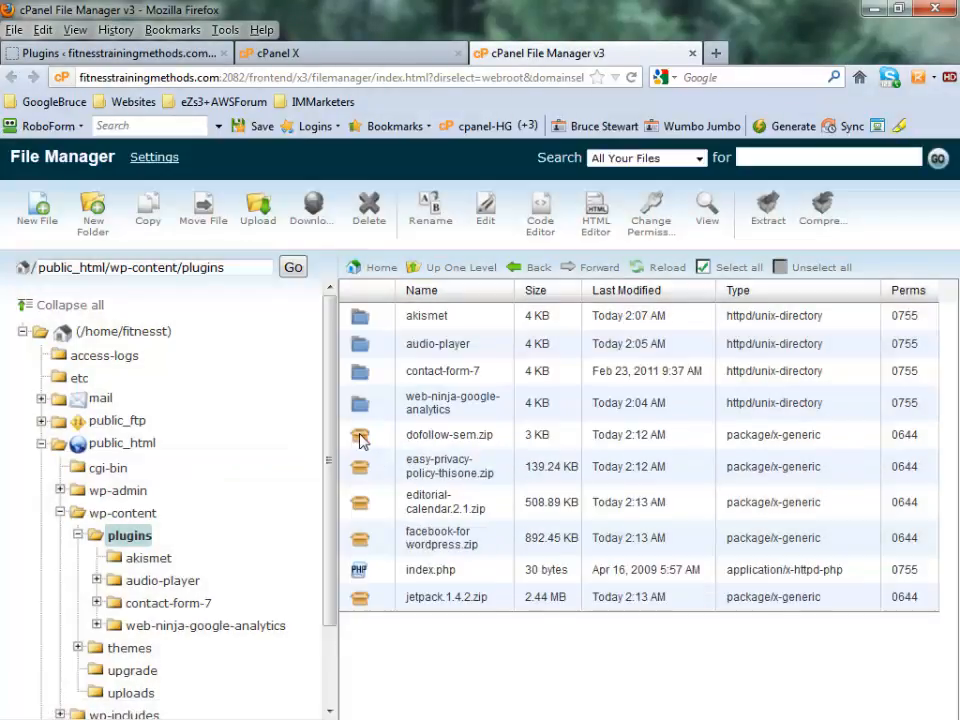
Extract dofollow-sem.zip into /public_html/wp-content/plugins and delete the archive.
right_click(361, 441)
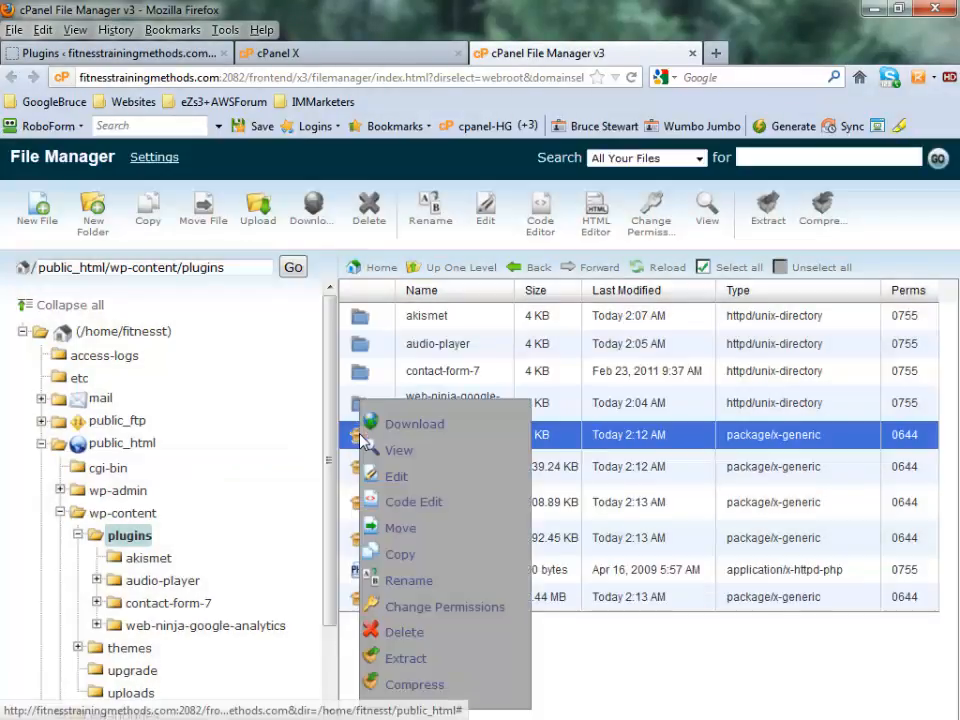
left_click(394, 656)
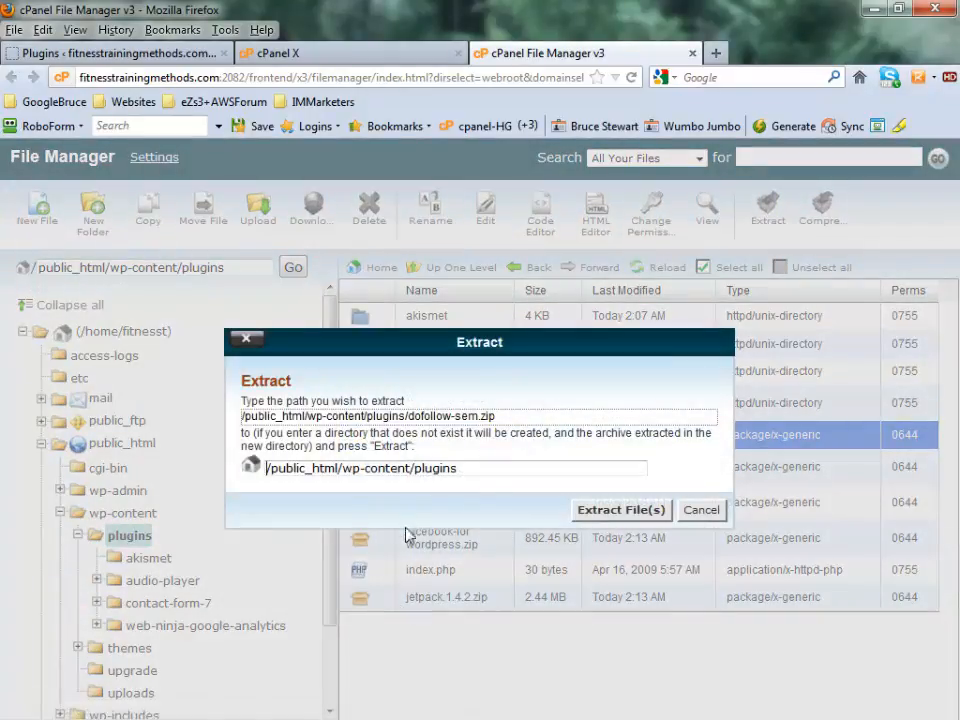
left_click(611, 511)
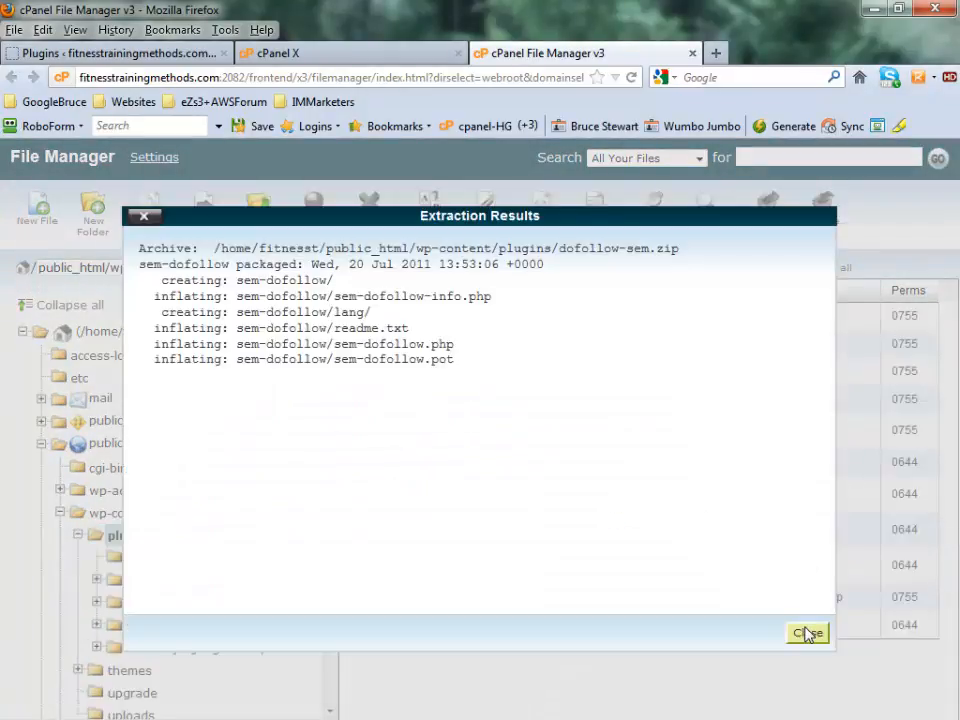
left_click(808, 634)
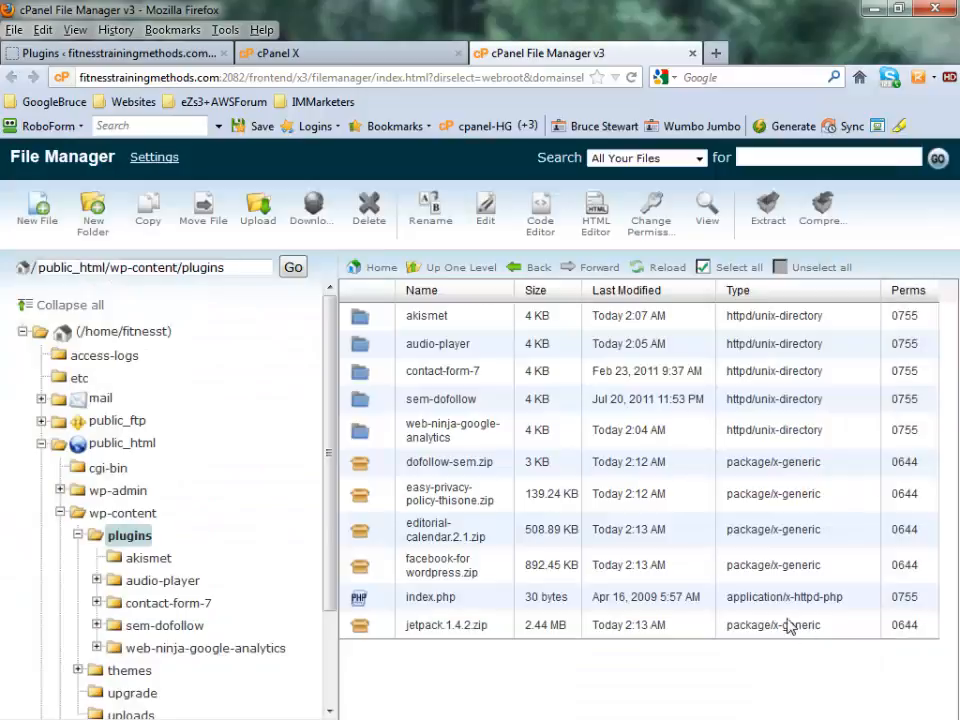
right_click(358, 473)
left_click(416, 634)
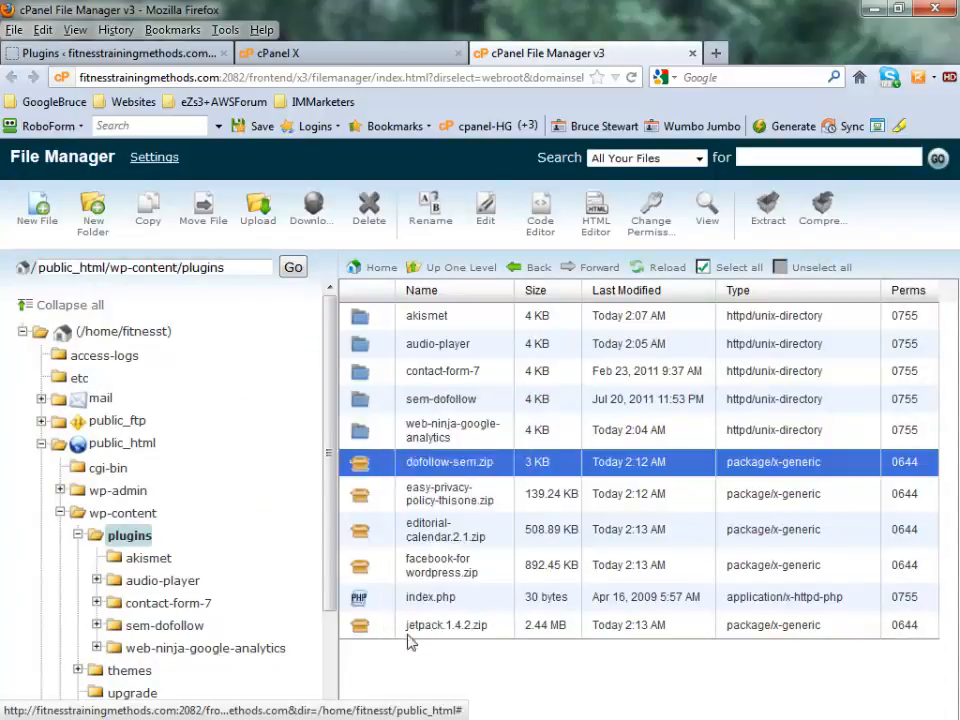
left_click(622, 492)
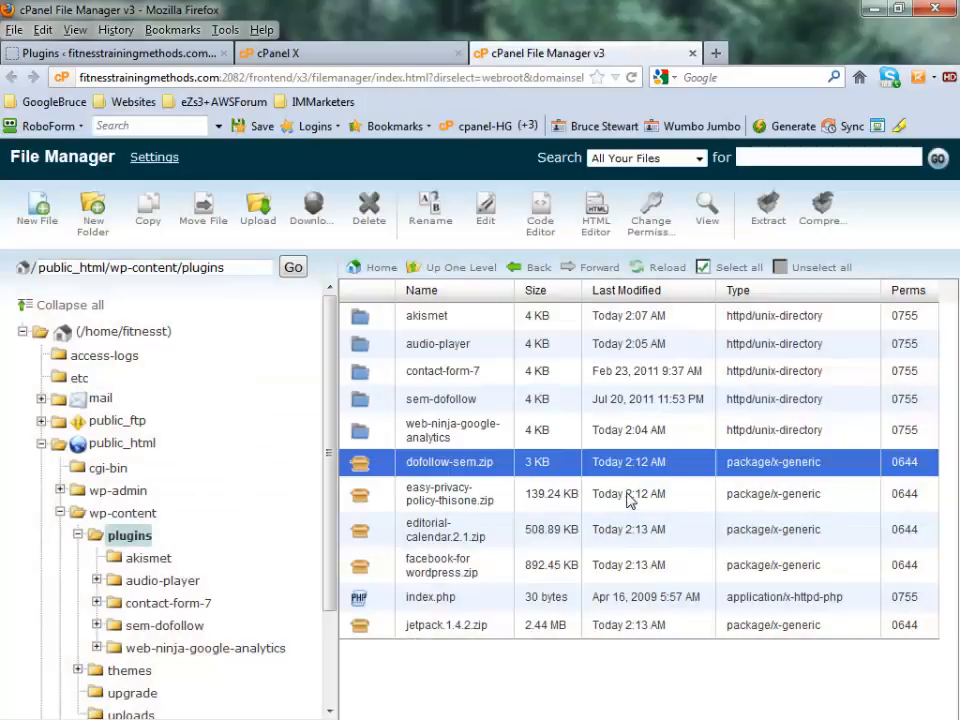
Extract easy-privacy-policy-thisone.zip into /public_html/wp-content/plugins and dismiss the extraction results.
right_click(365, 476)
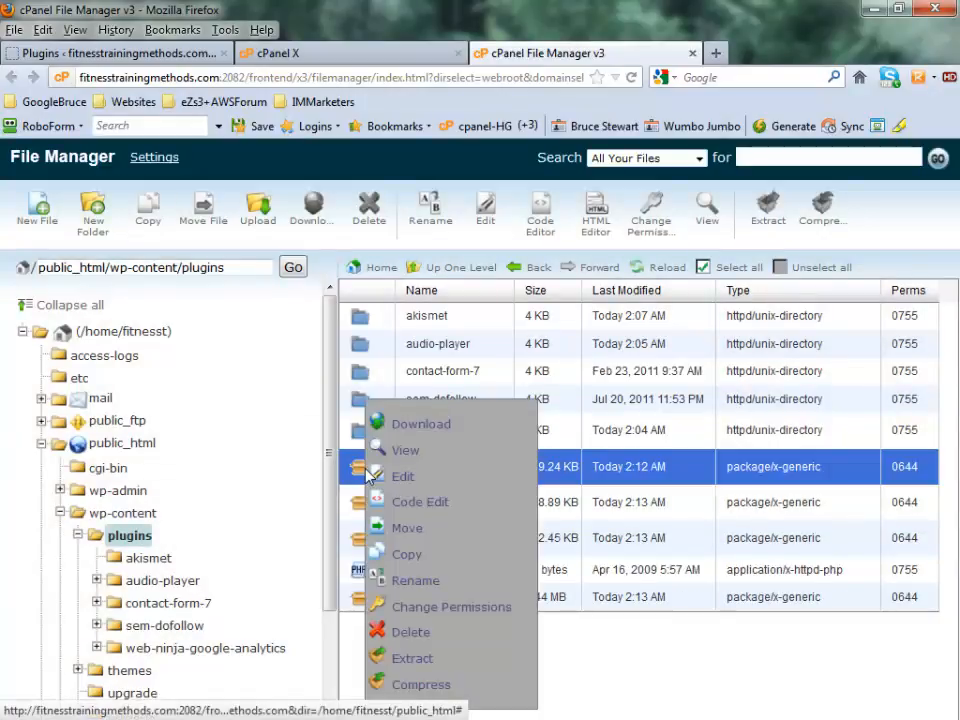
left_click(413, 658)
left_click(594, 516)
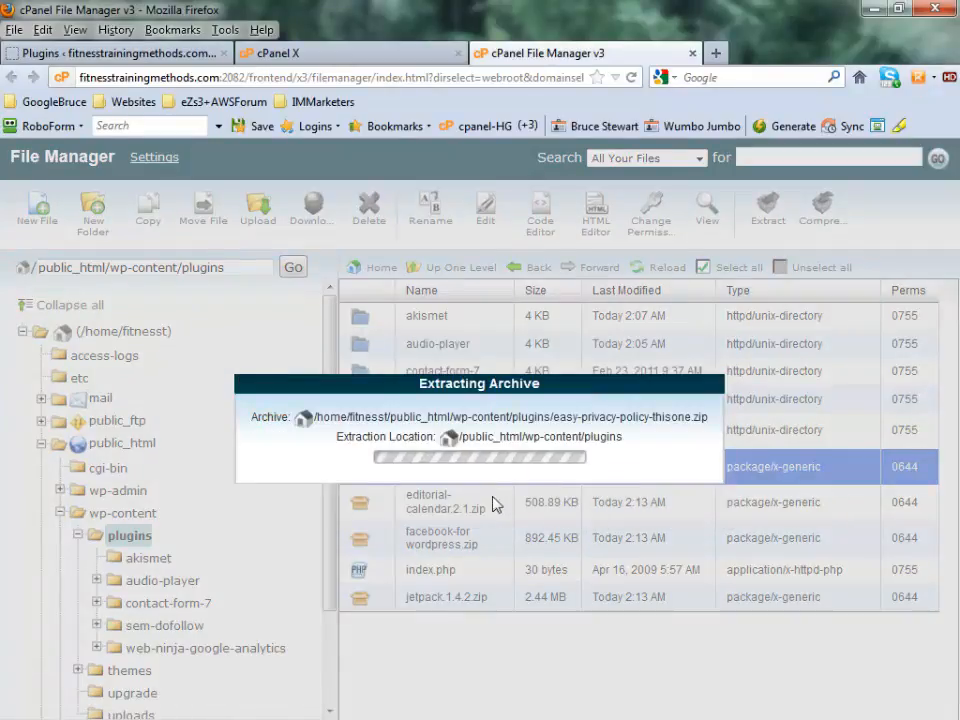
left_click(792, 634)
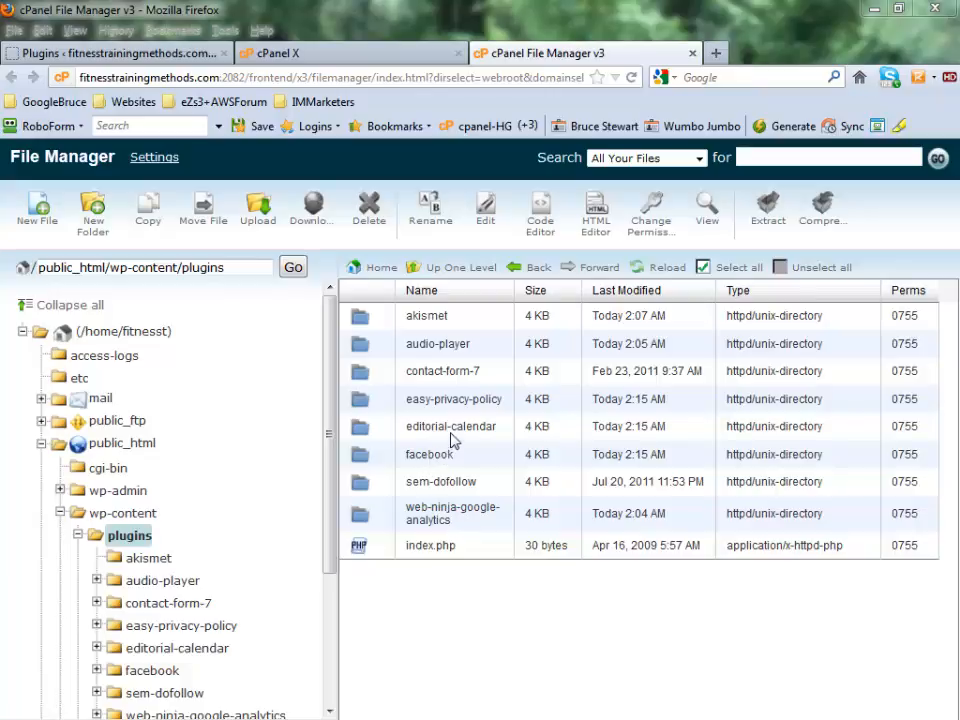
Upload the jetpack.1.4.2 ZIP archive again to wp-content/plugins and return to that folder's file list.
left_click(258, 222)
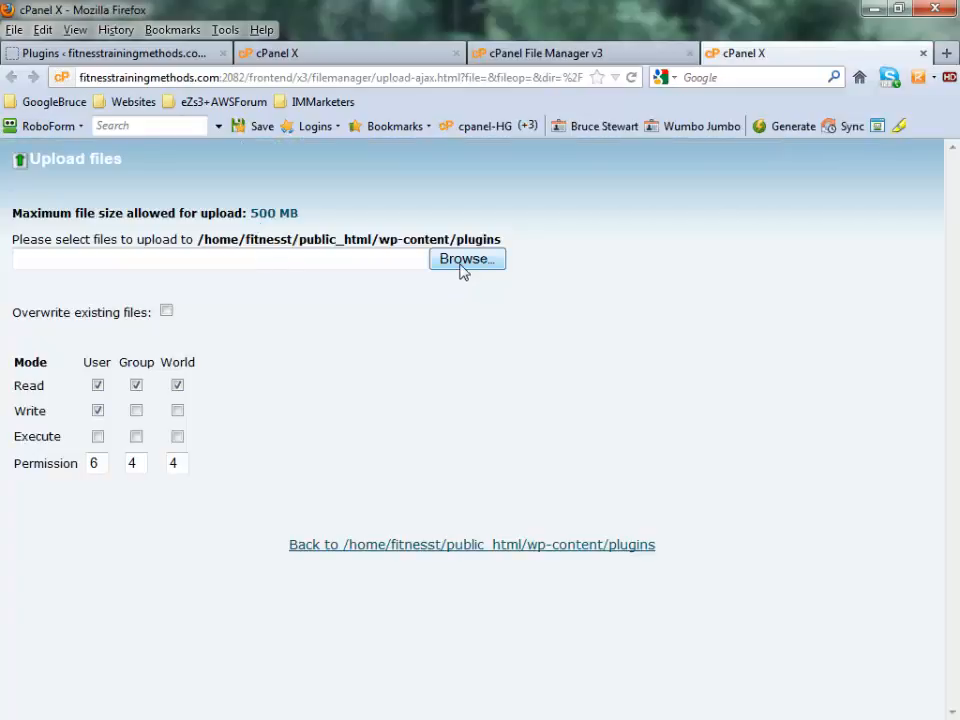
left_click(463, 262)
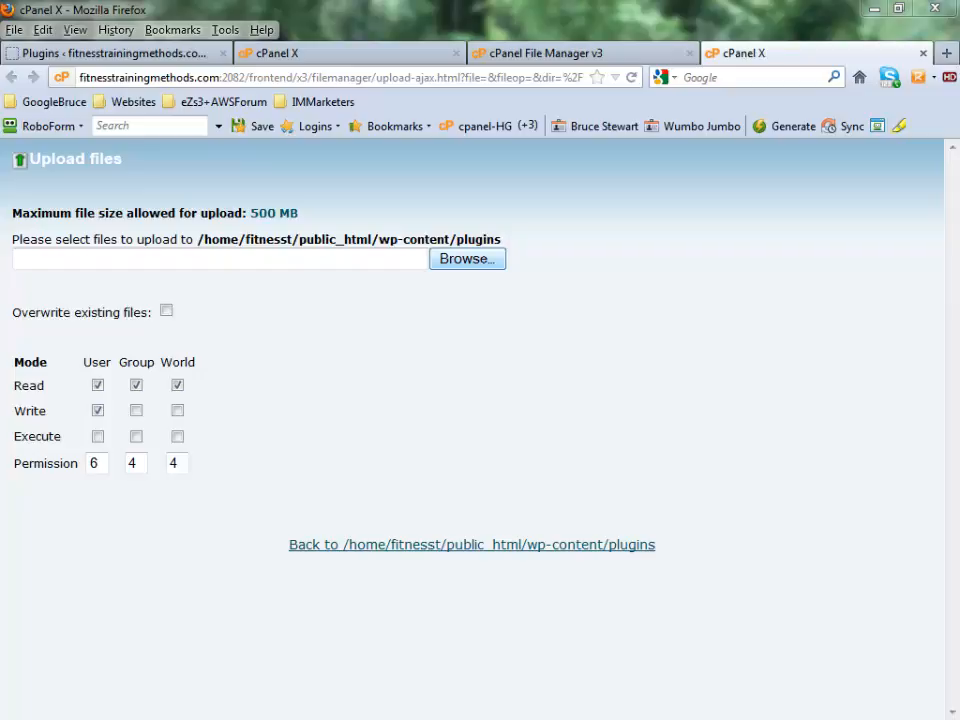
left_click_drag(2, 365, 808, 173)
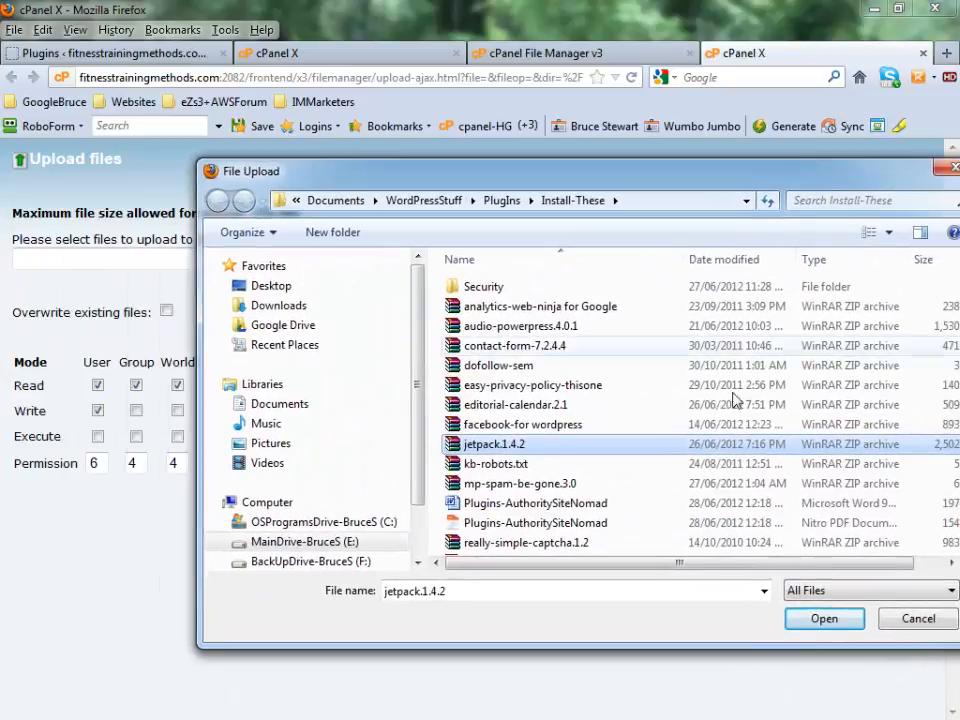
double_click(503, 445)
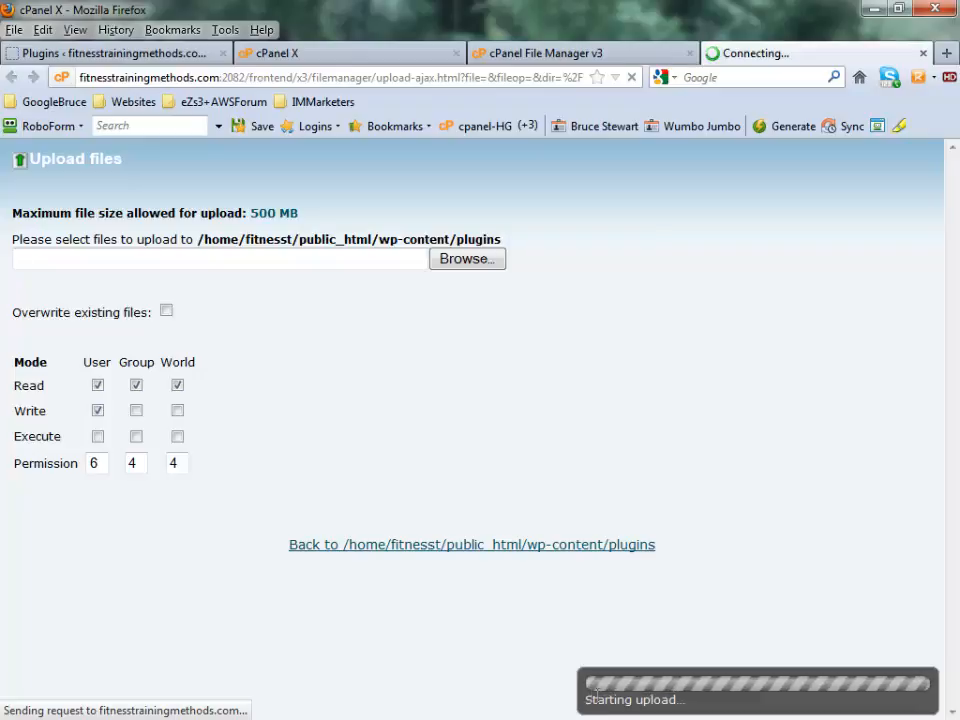
left_click(449, 545)
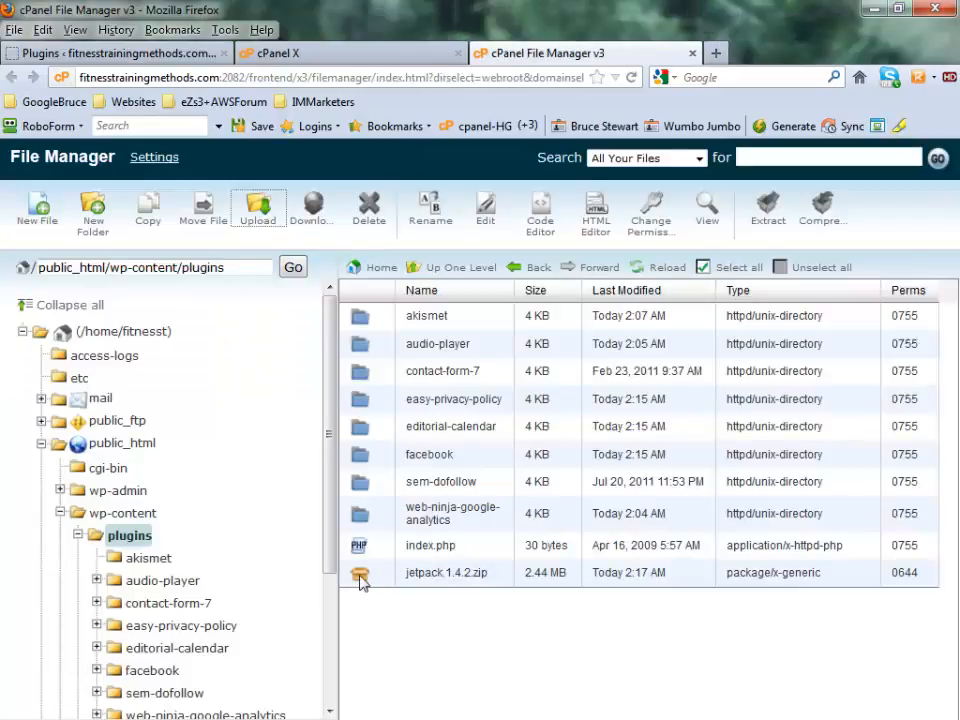
Extract jetpack.1.4.2.zip into /public_html/wp-content/plugins and delete the archive.
right_click(361, 583)
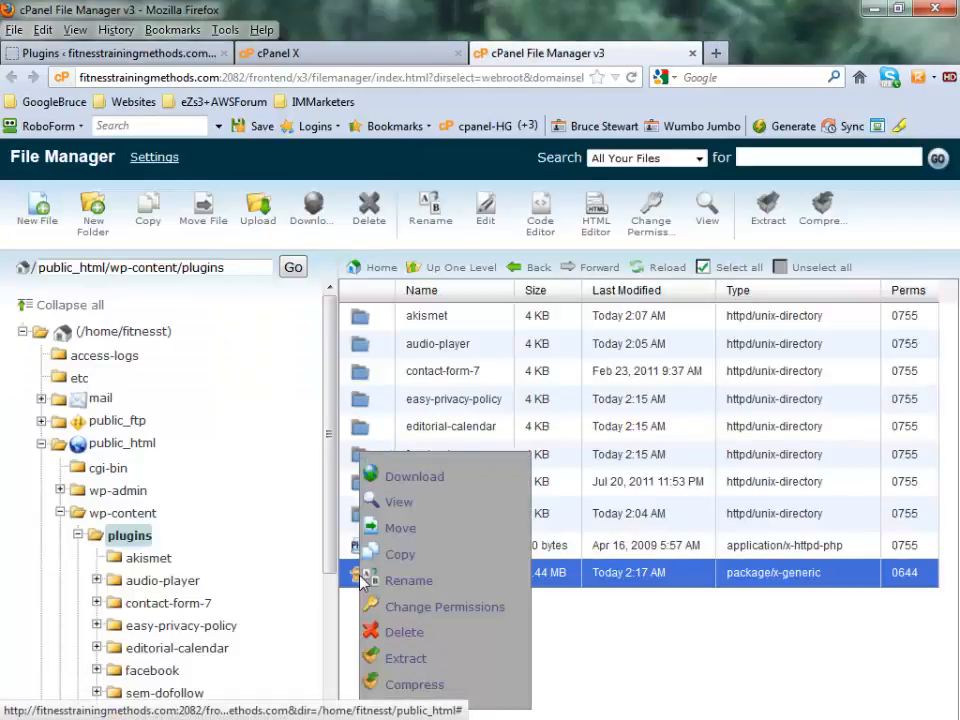
left_click(408, 668)
left_click(806, 634)
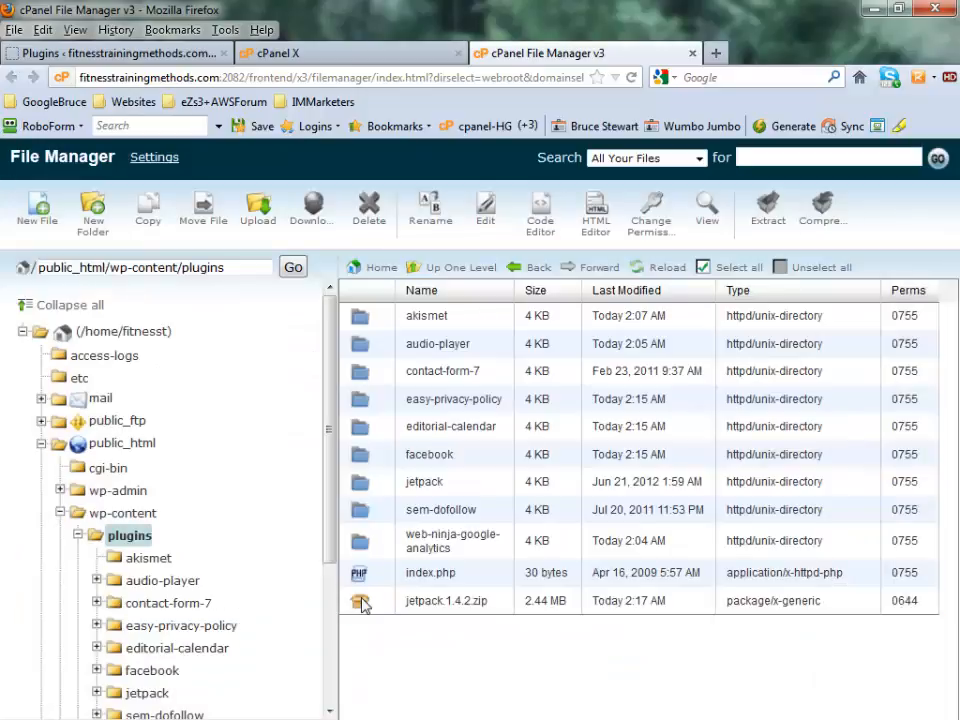
right_click(364, 603)
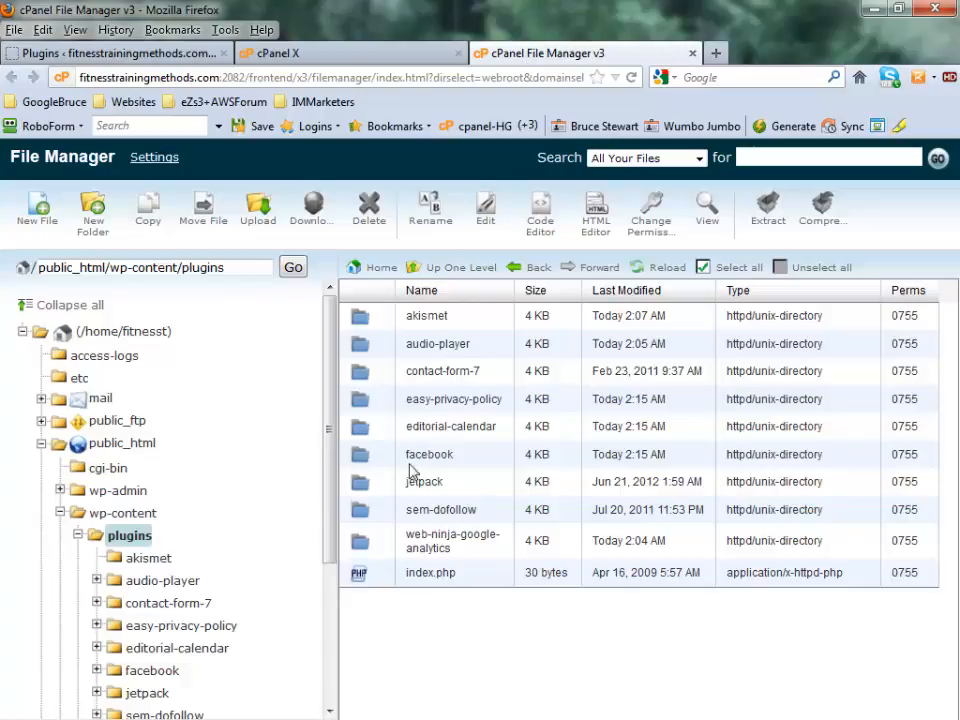
Close the File Manager and cPanel pages and reload the WordPress Plugins page.
left_click(692, 55)
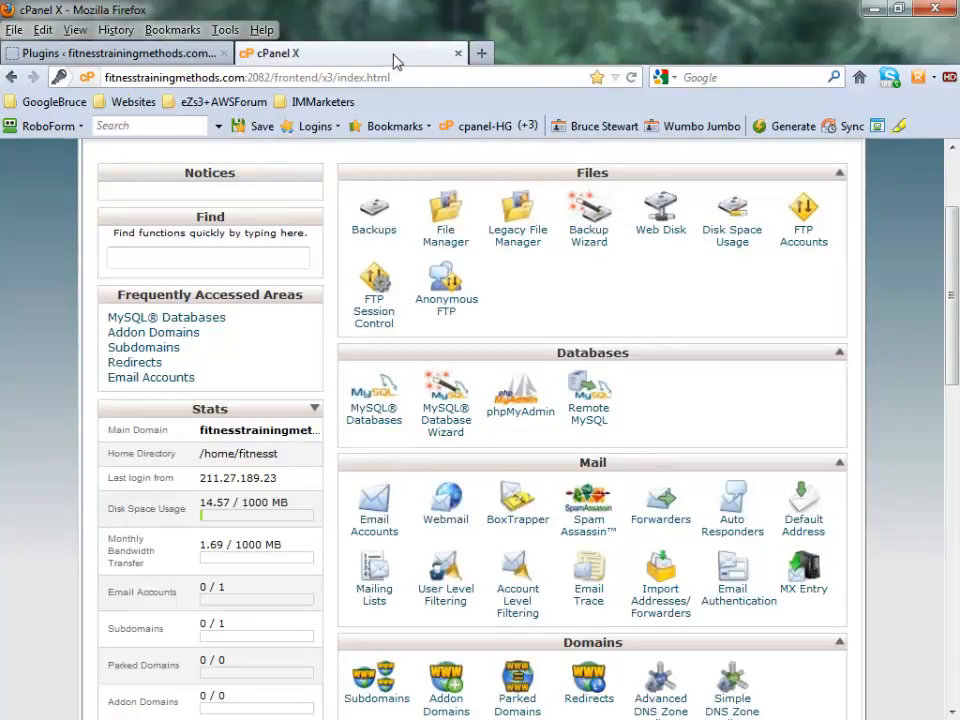
left_click(458, 54)
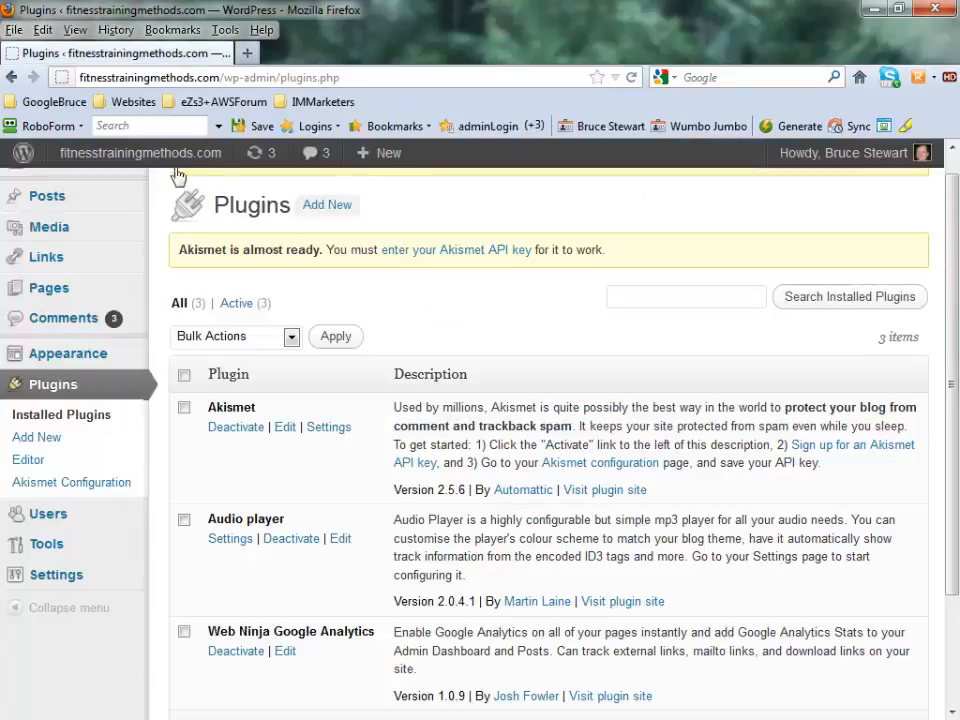
scroll(800, 487, "down", 3)
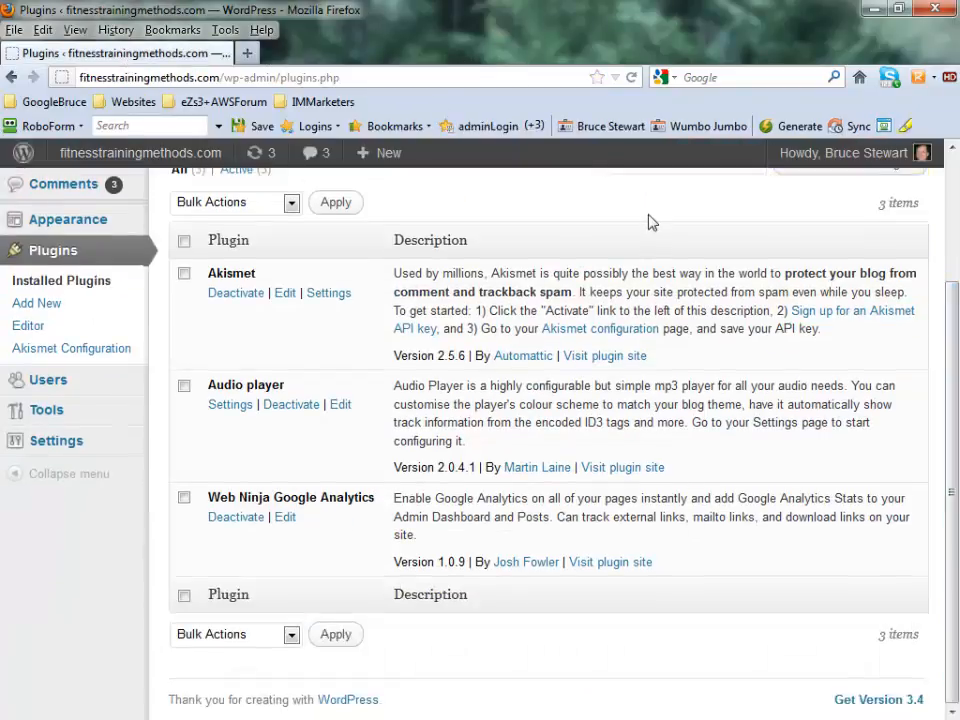
left_click(632, 78)
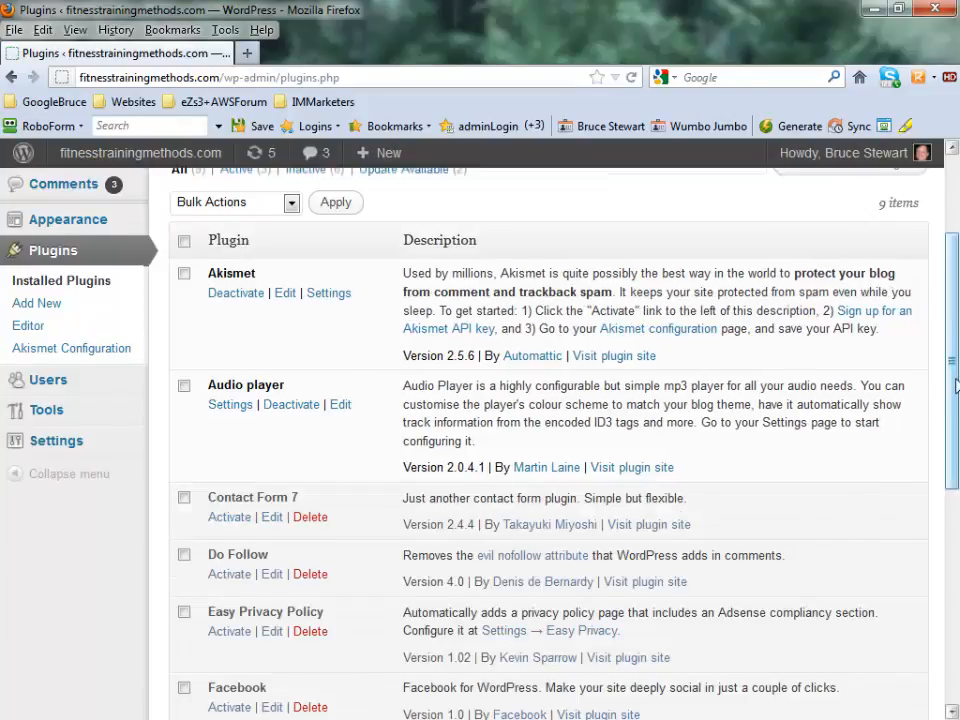
Activate Contact Form 7, Do Follow, Easy Privacy Policy, Facebook, Jetpack by WordPress.com and WordPress Editorial Calendar together with one bulk action.
left_click_drag(946, 399, 953, 451)
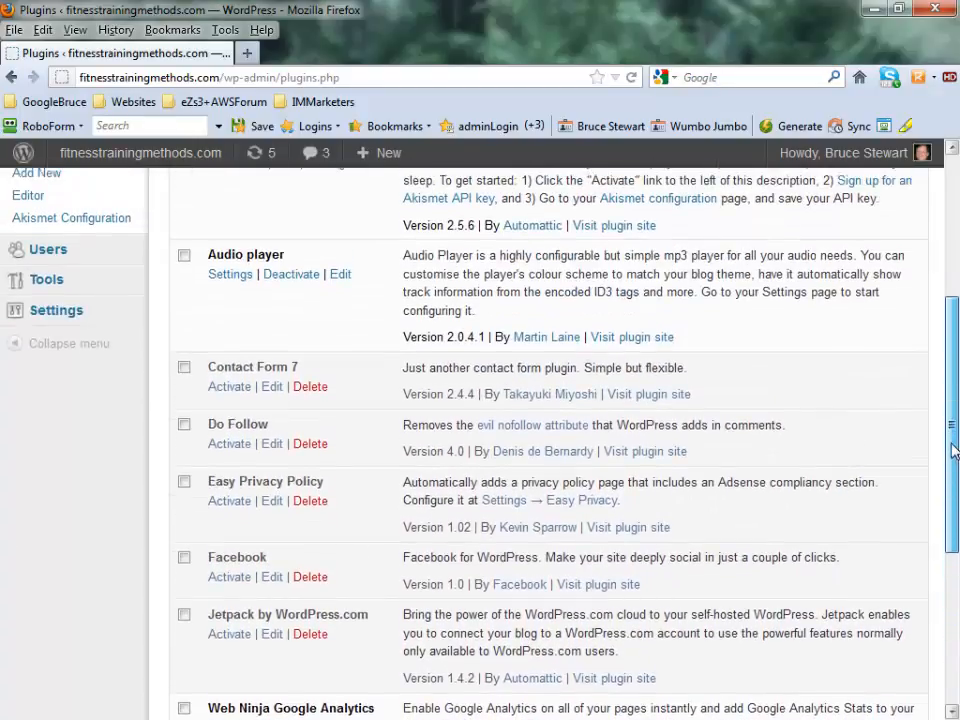
scroll(358, 456, "down", 1)
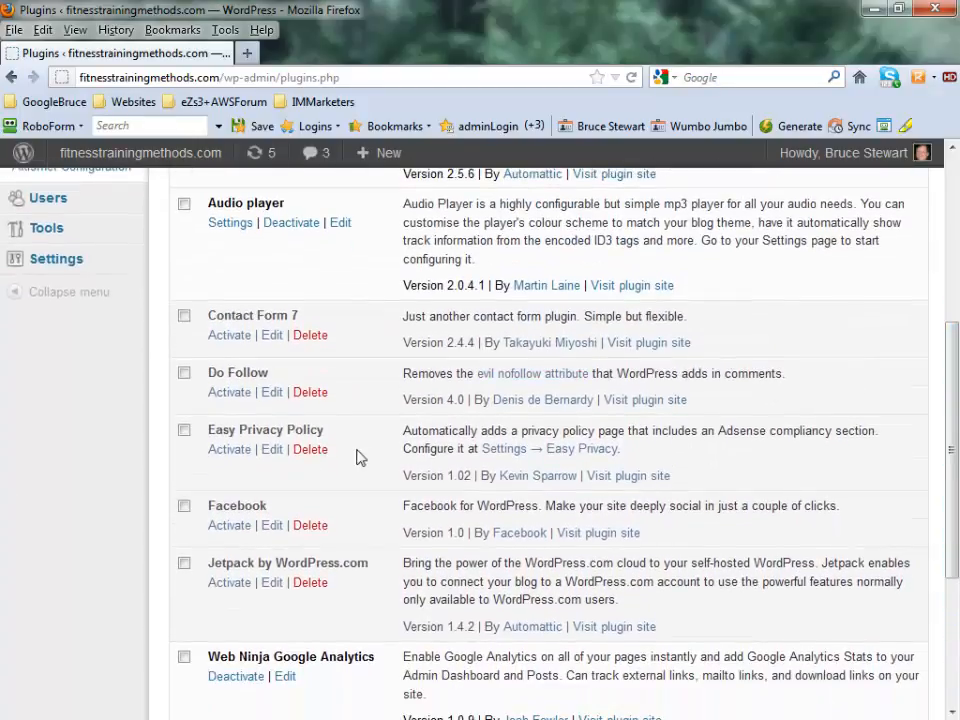
left_click(184, 317)
left_click(184, 374)
left_click(186, 508)
left_click(184, 565)
scroll(280, 505, "down", 5)
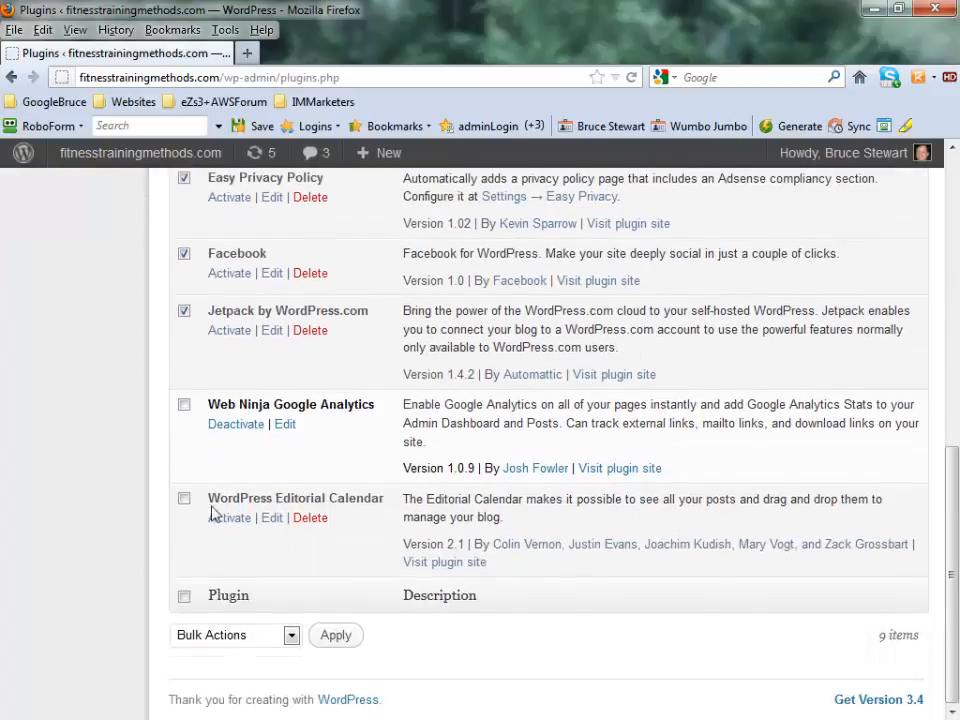
left_click(184, 498)
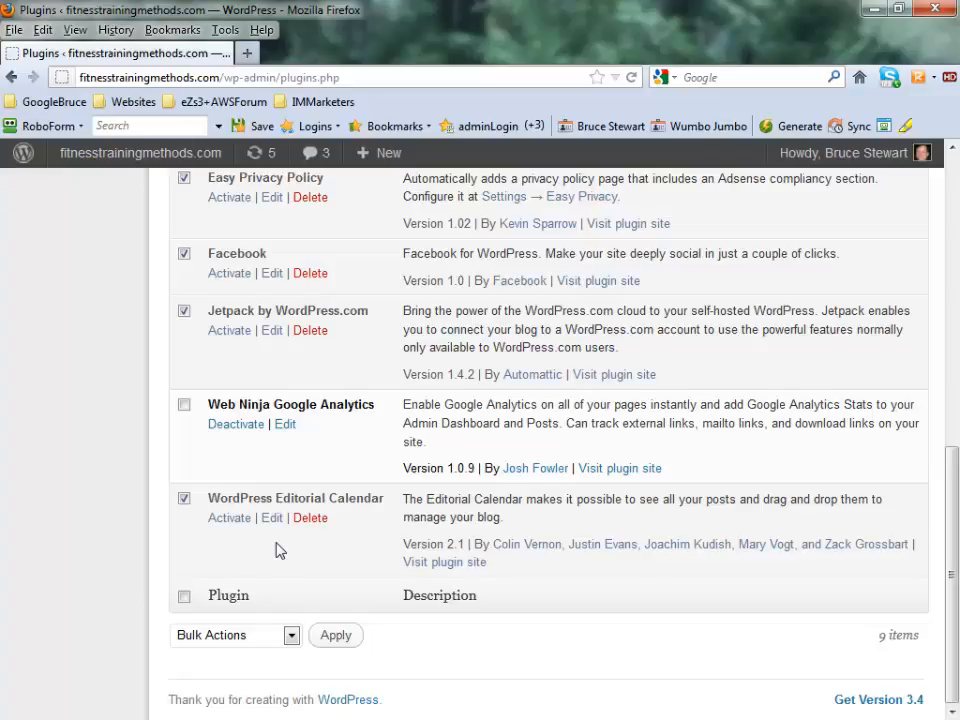
scroll(278, 549, "up", 12)
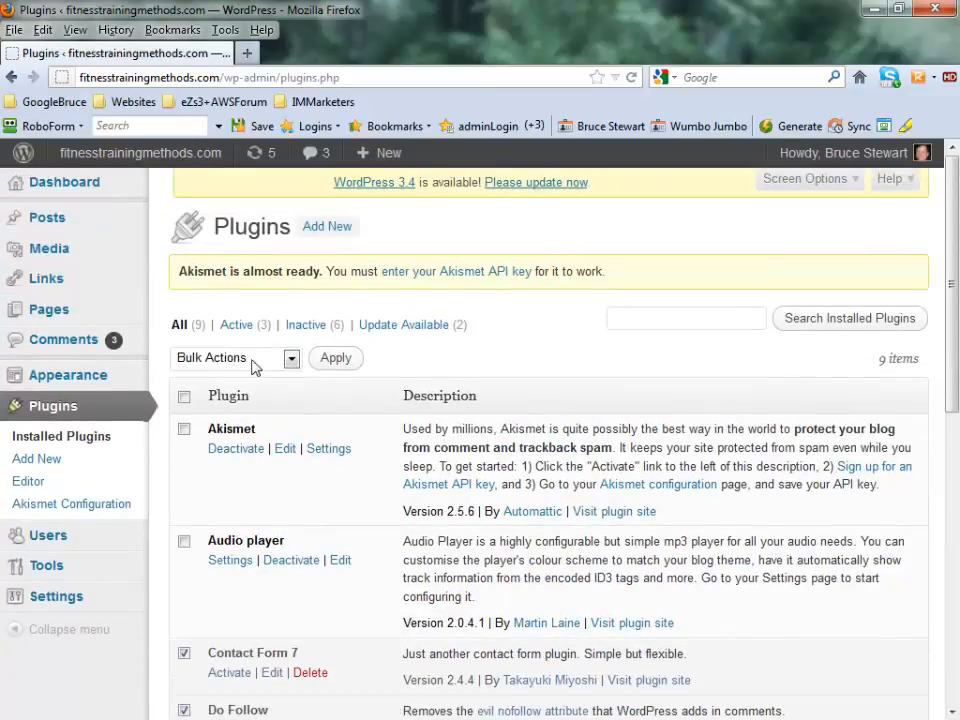
left_click(290, 364)
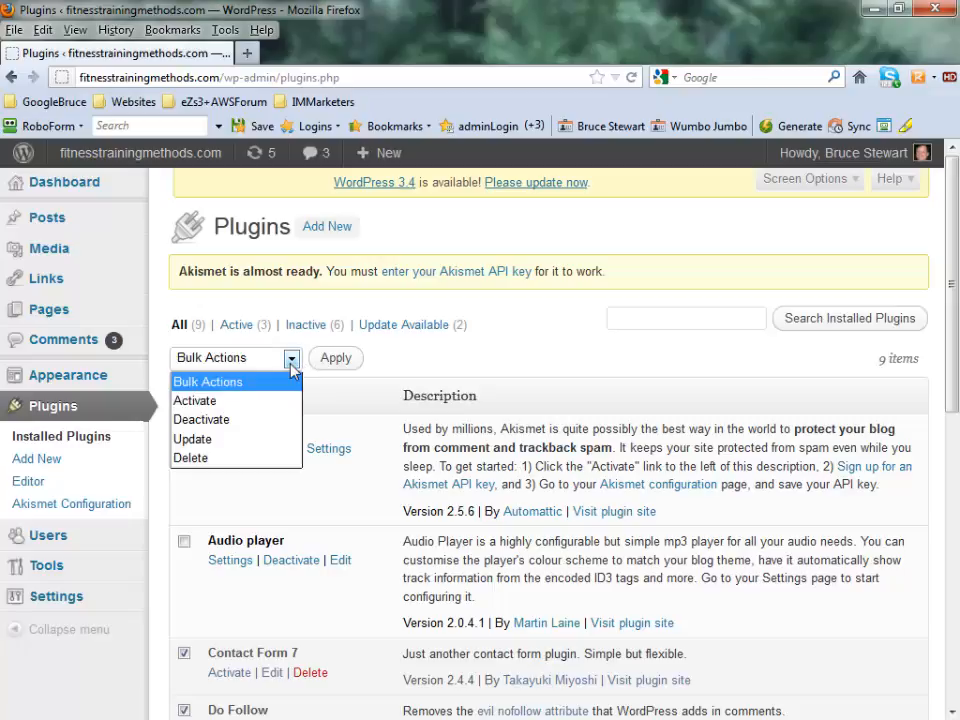
left_click(207, 404)
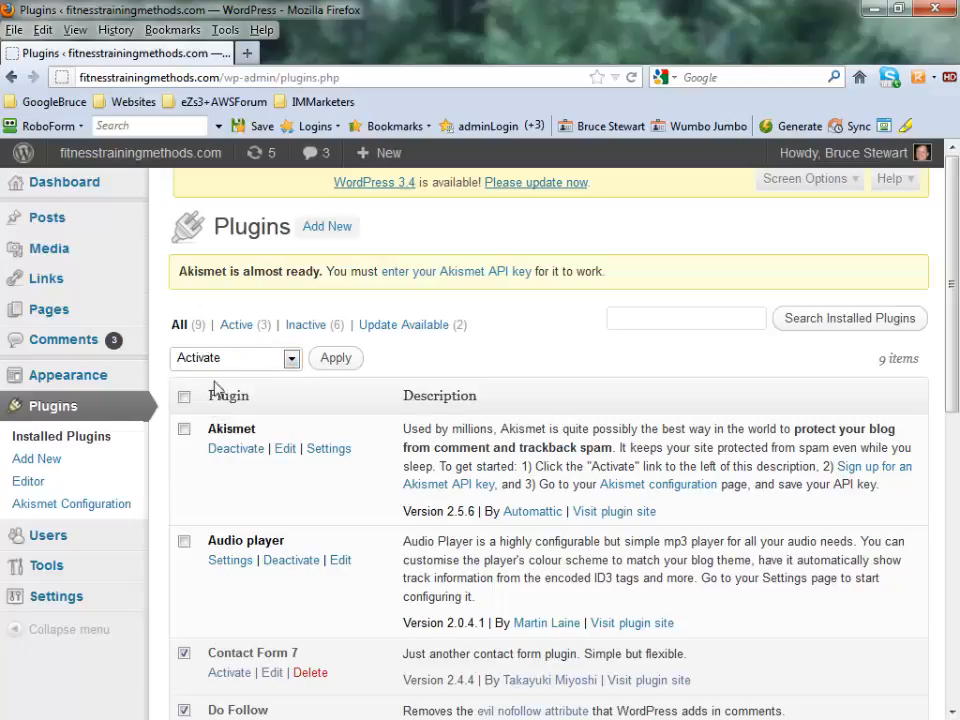
left_click(333, 362)
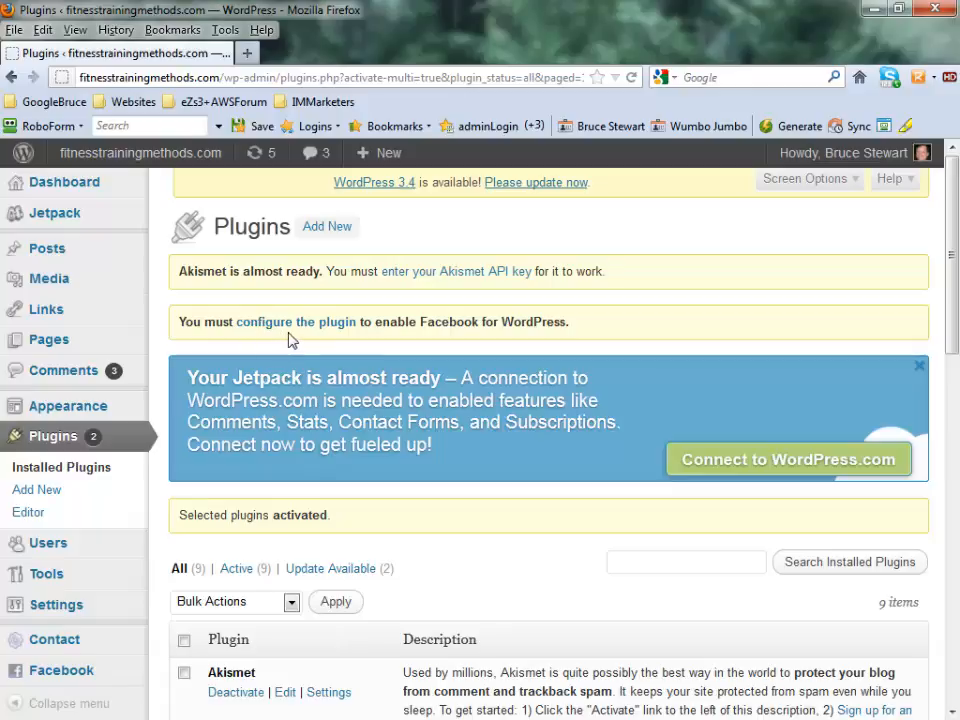
Review the notices and plugins on the Plugins page, and switch to XMind to view the "PLUGIN LIST - You may wish to install" branch.
left_click_drag(953, 300, 957, 370)
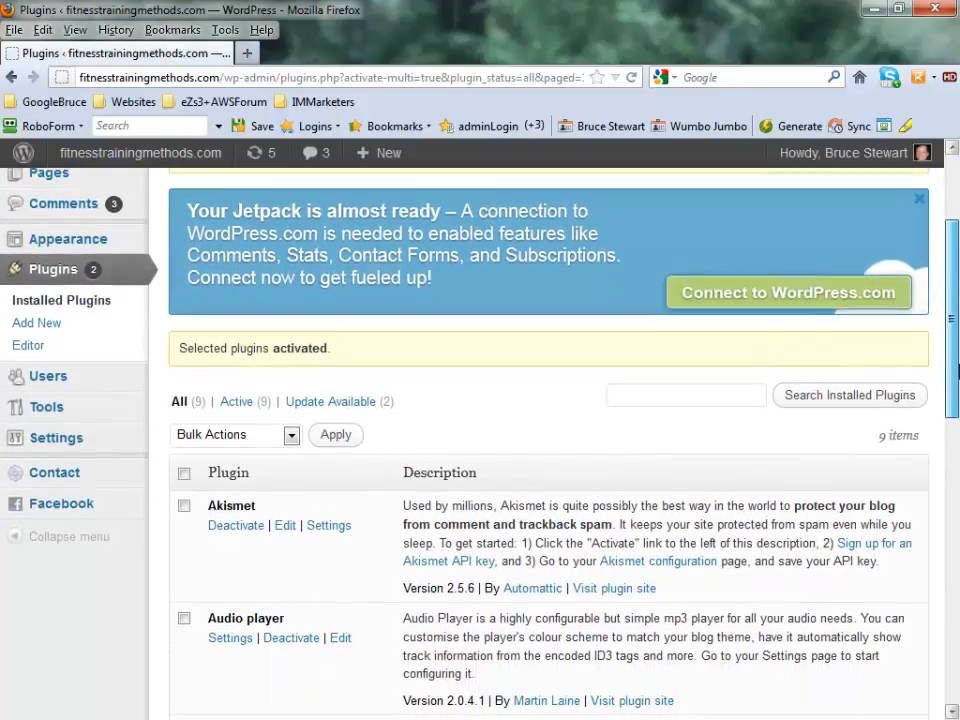
mouse_move(111, 453)
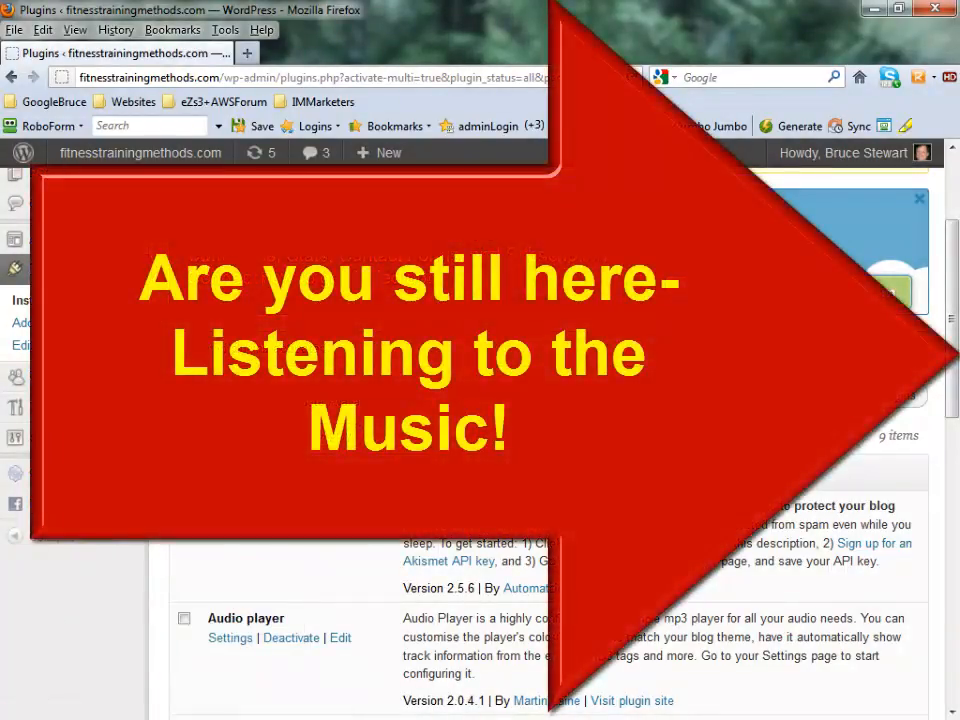
left_click_drag(955, 395, 958, 625)
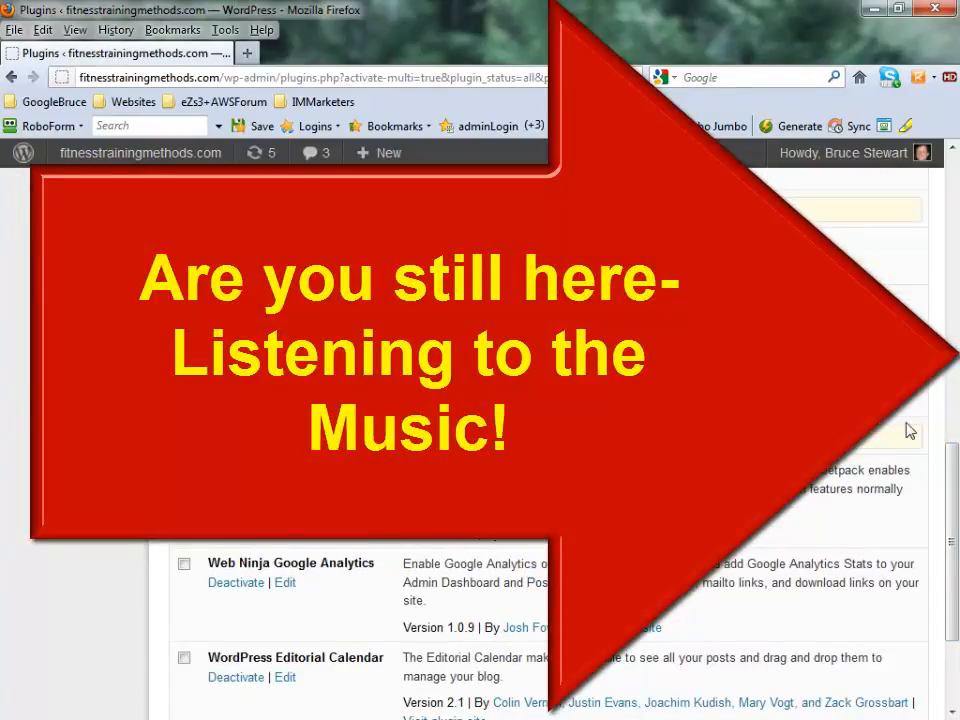
left_click_drag(955, 463, 958, 188)
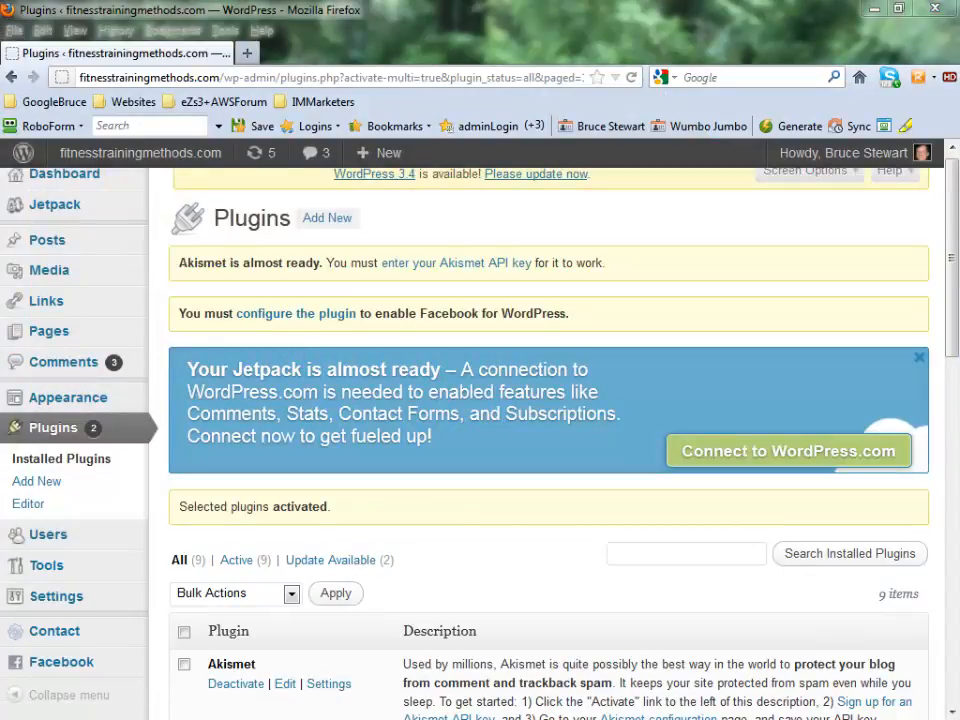
left_click_drag(2, 190, 772, 48)
mouse_move(926, 399)
left_mouse_down()
mouse_move(926, 343)
mouse_move(930, 414)
left_mouse_up()
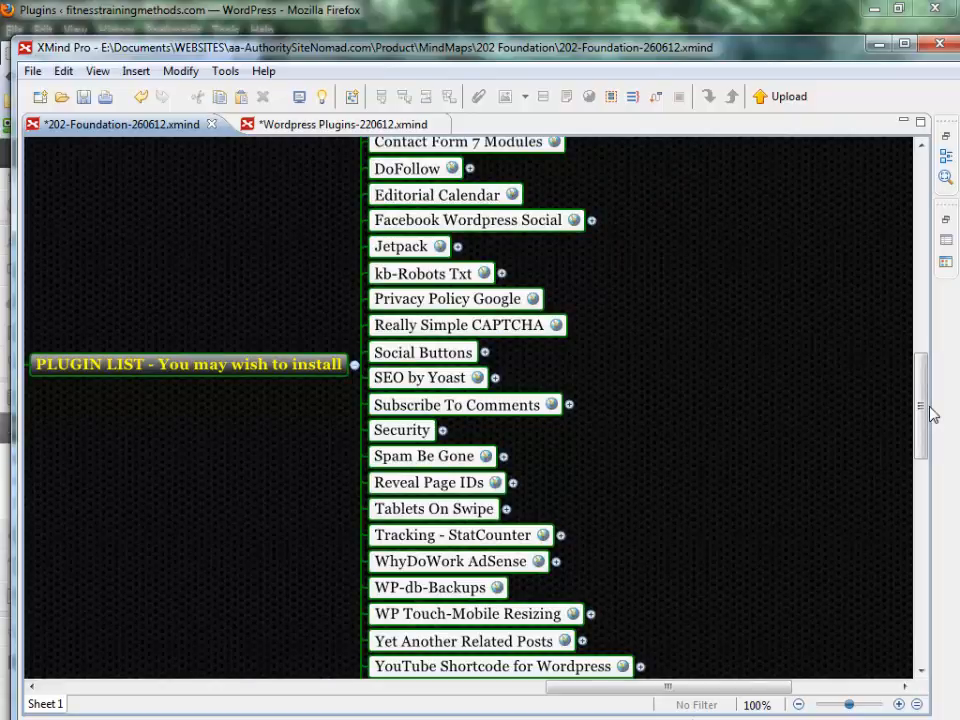